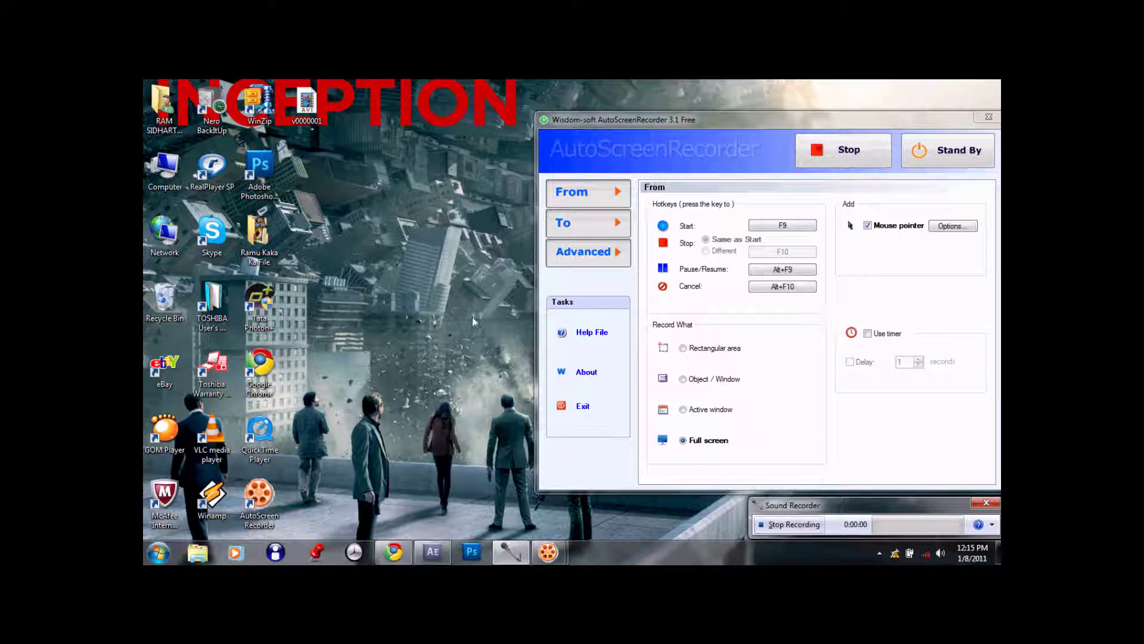
Shift the AutoScreenRecorder window up and right and the Sound Recorder window up and left
drag(742, 124, 570, 129)
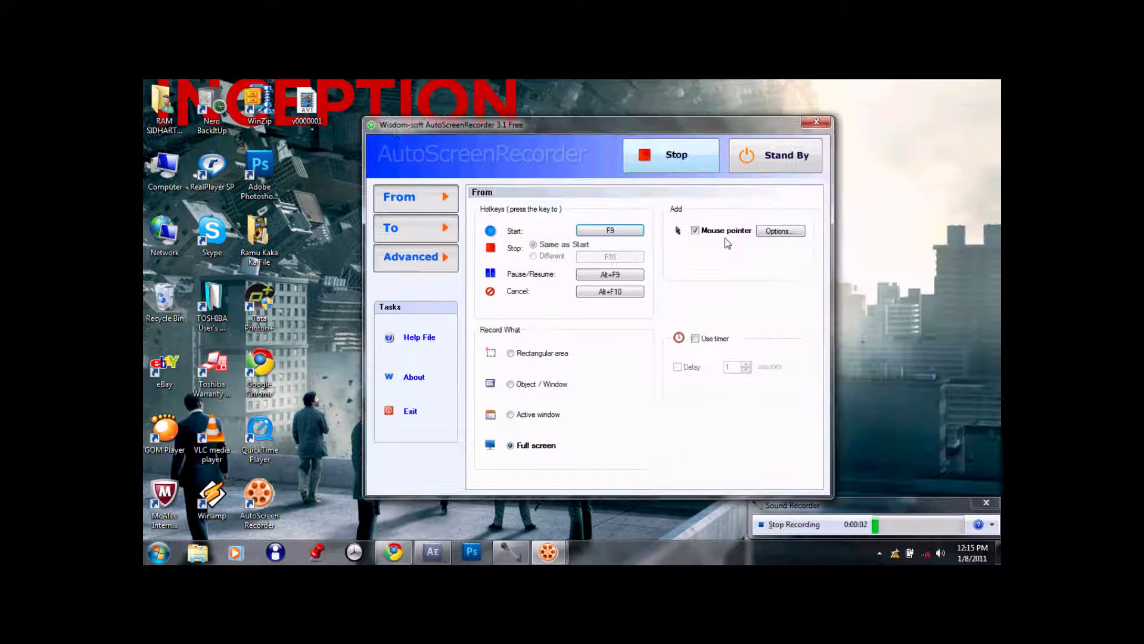
drag(664, 120, 766, 87)
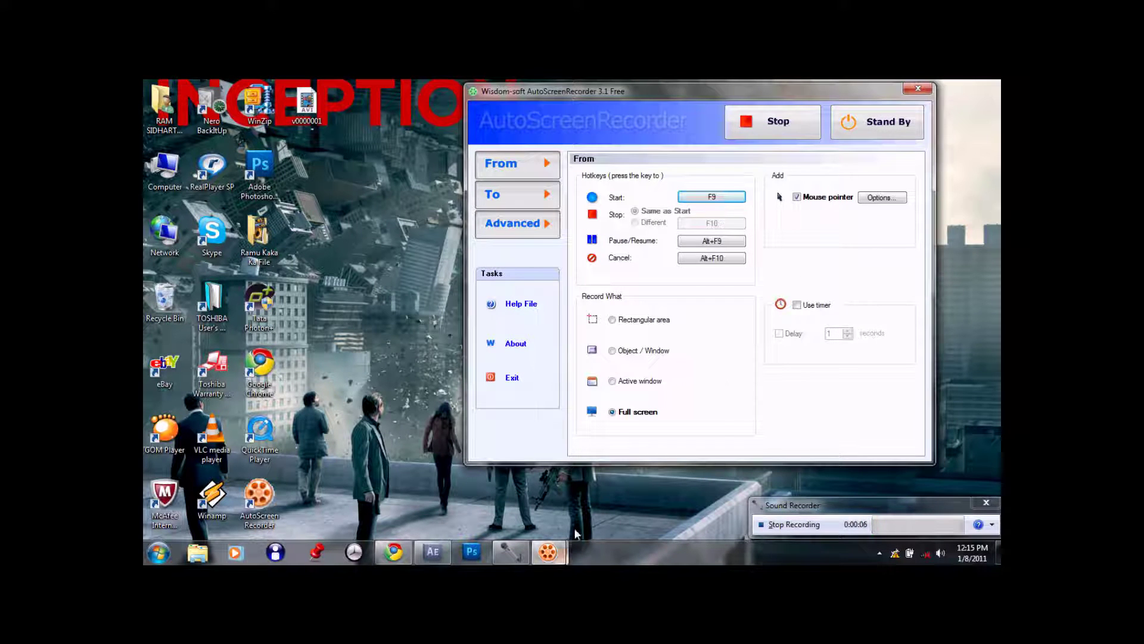
click(858, 510)
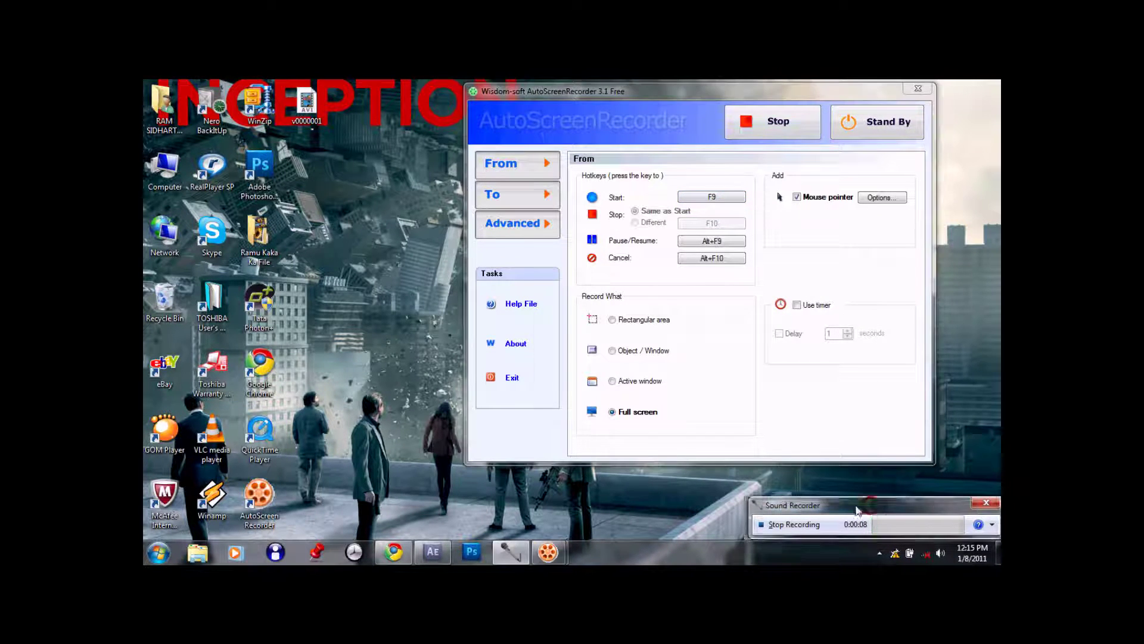
drag(858, 511, 798, 489)
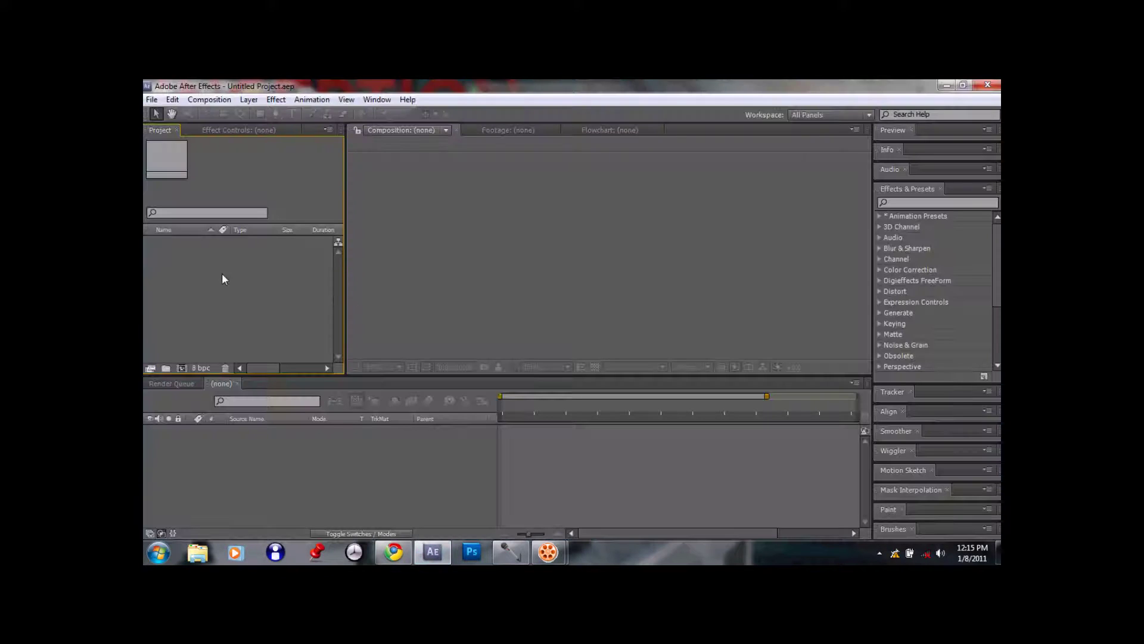
right_click(224, 278)
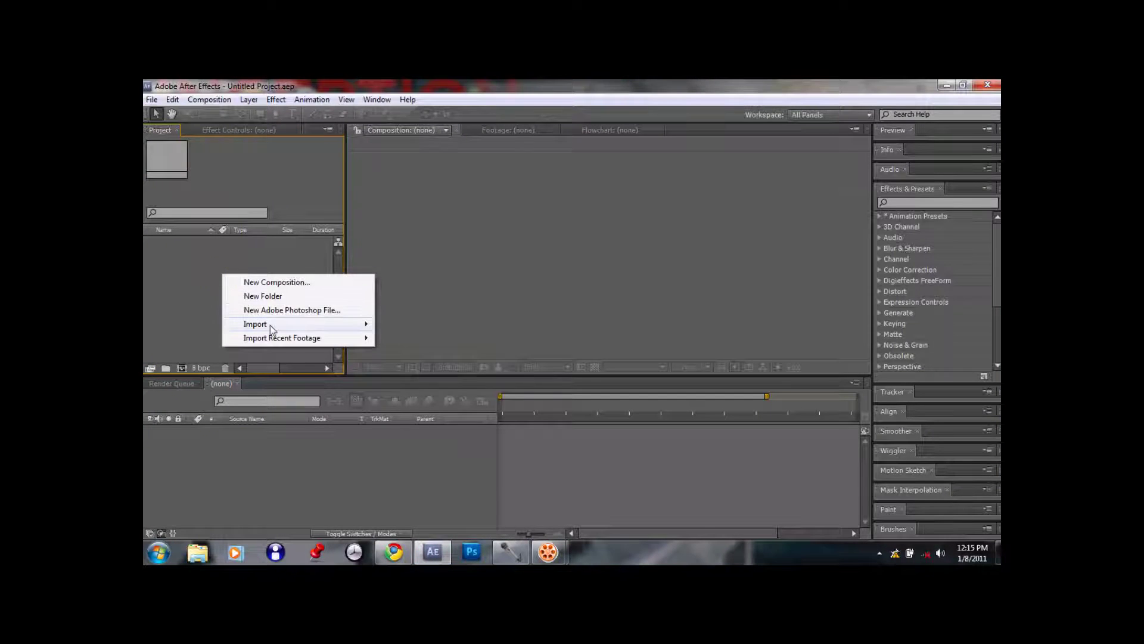
mouse_move(304, 325)
click(386, 324)
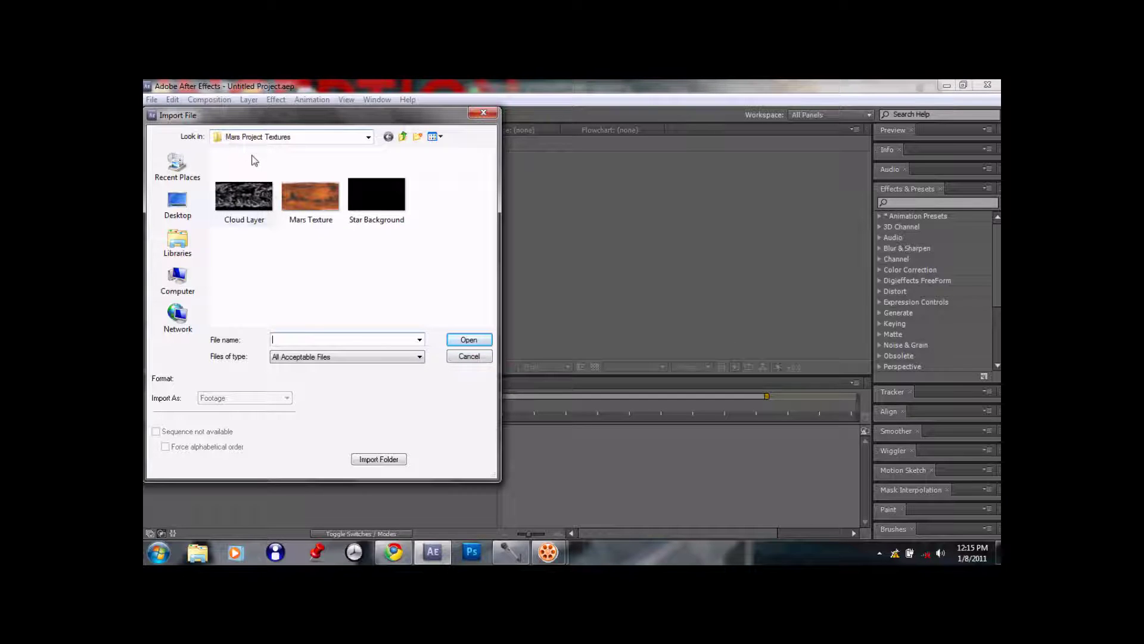
click(251, 136)
click(324, 306)
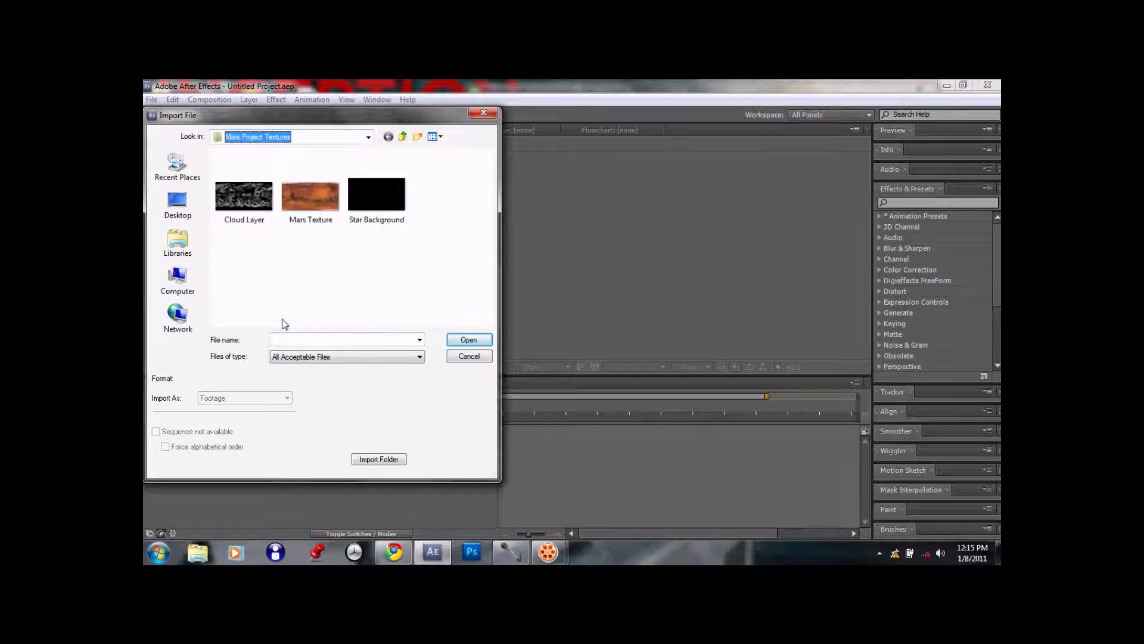
click(484, 113)
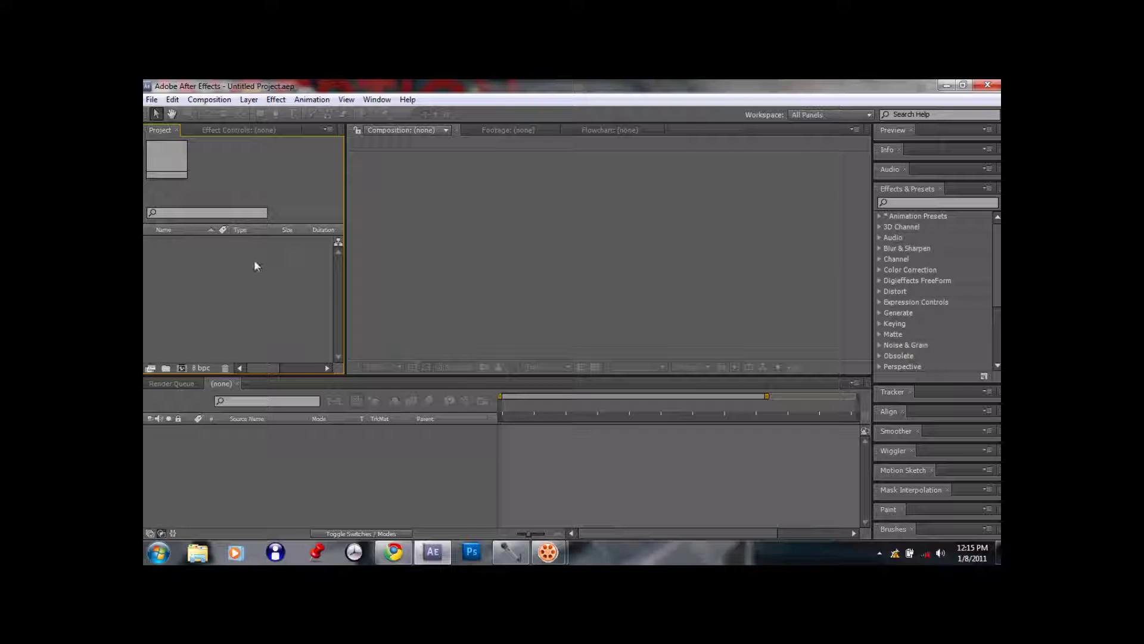
right_click(187, 268)
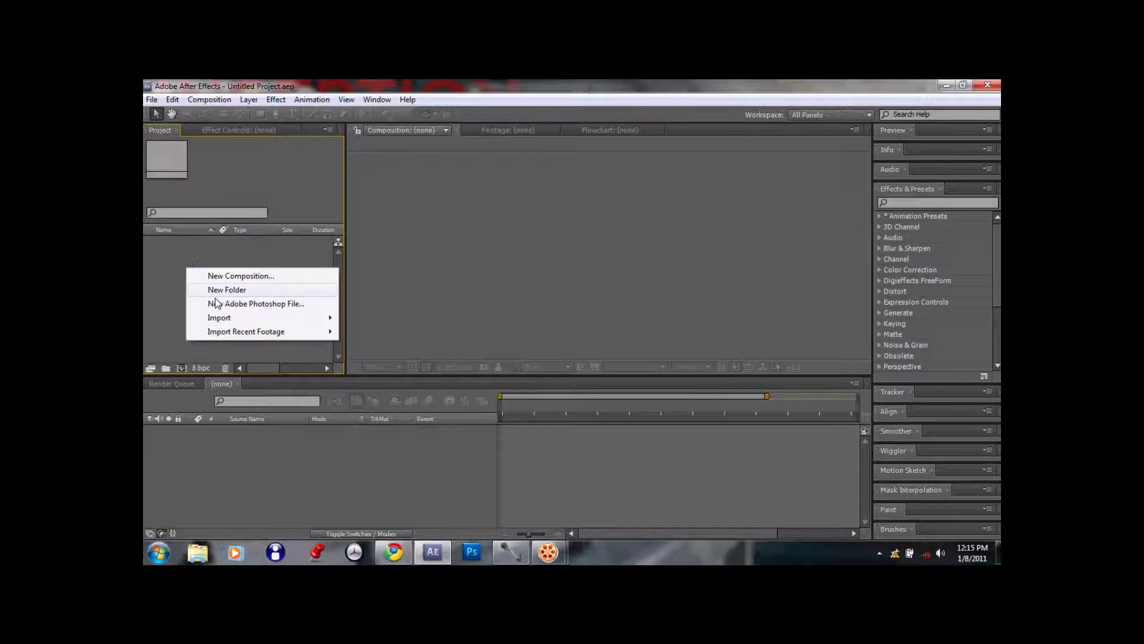
Create a composition named 3D Mars, 1280×720 at 25 fps, lasting 0:00:10:00
click(239, 276)
key(BackSpace)
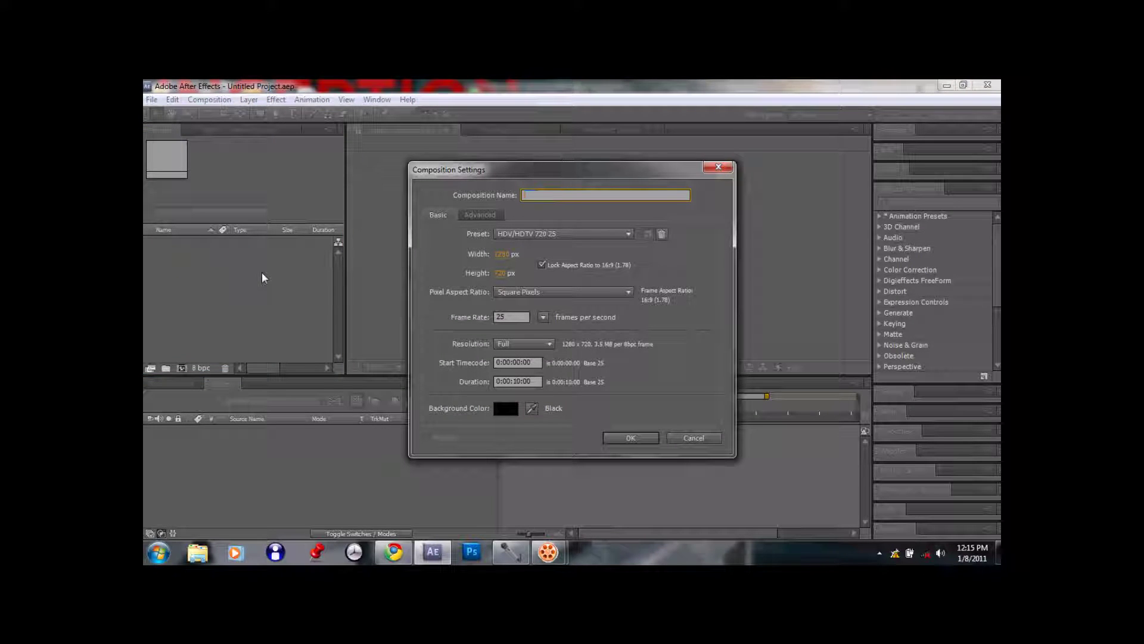
text(3D Mars)
click(515, 381)
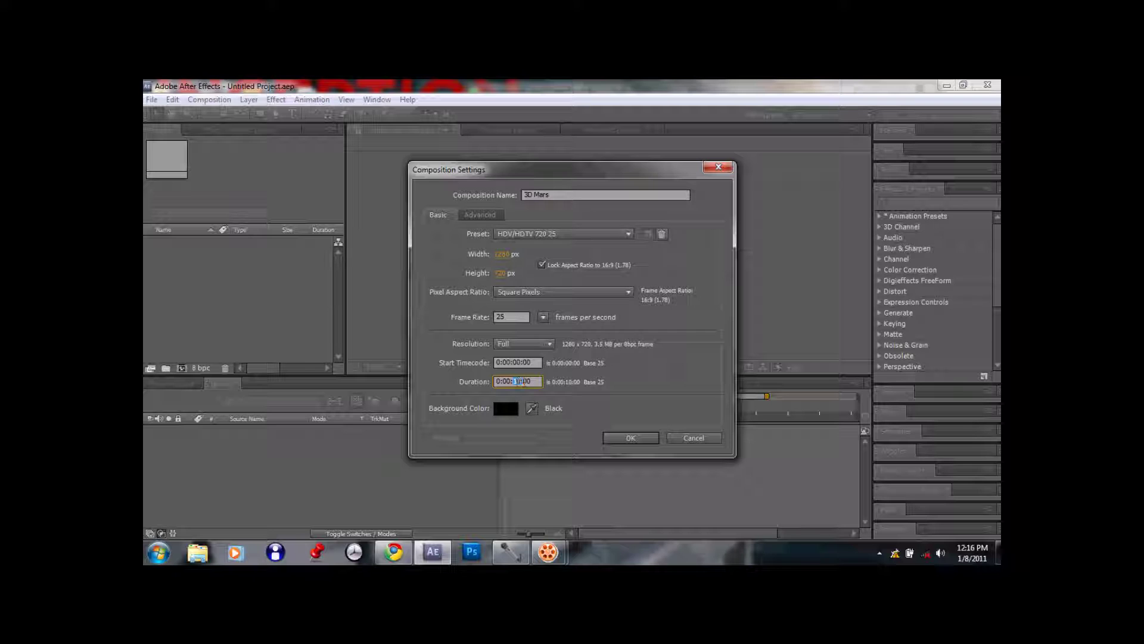
click(630, 438)
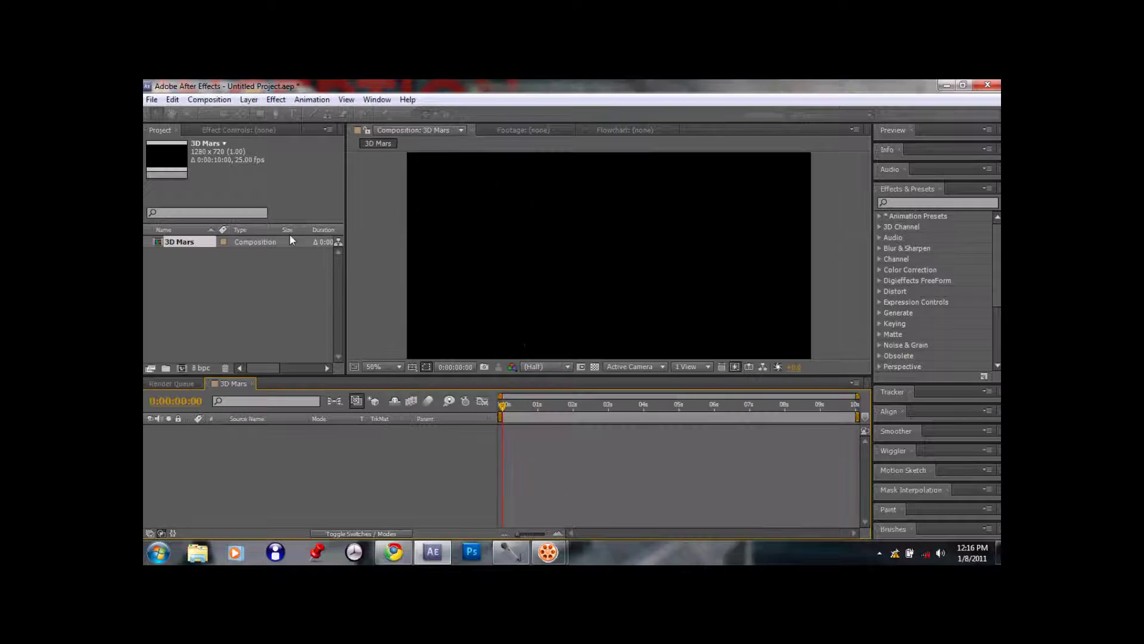
right_click(209, 290)
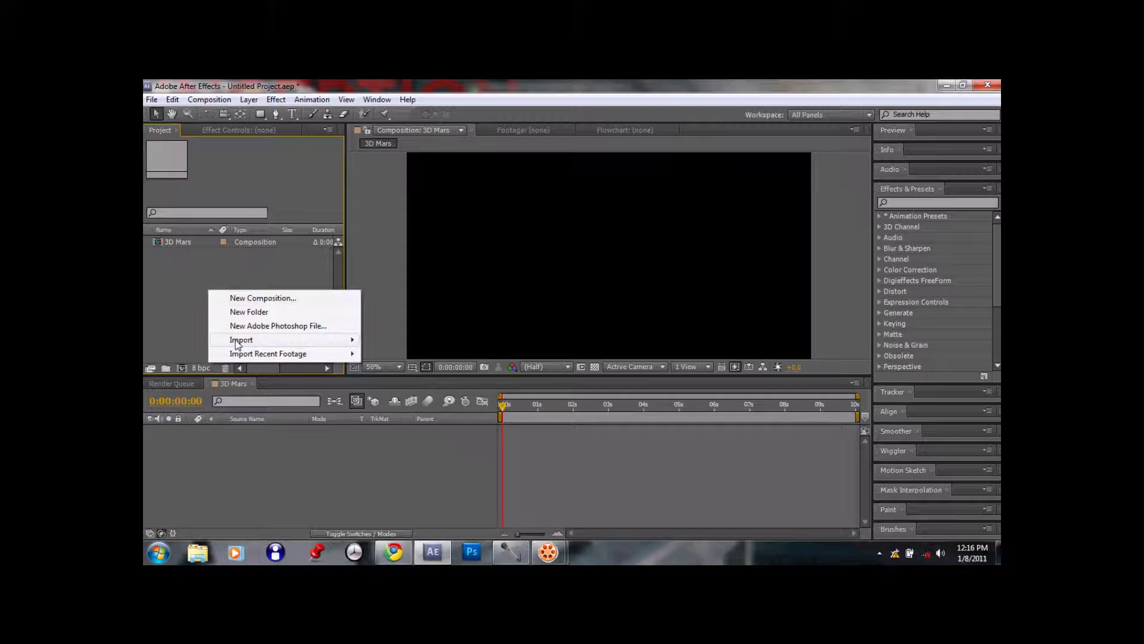
Import the Cloud Layer, Mars Texture and Star Background images into the project
mouse_move(312, 343)
click(394, 339)
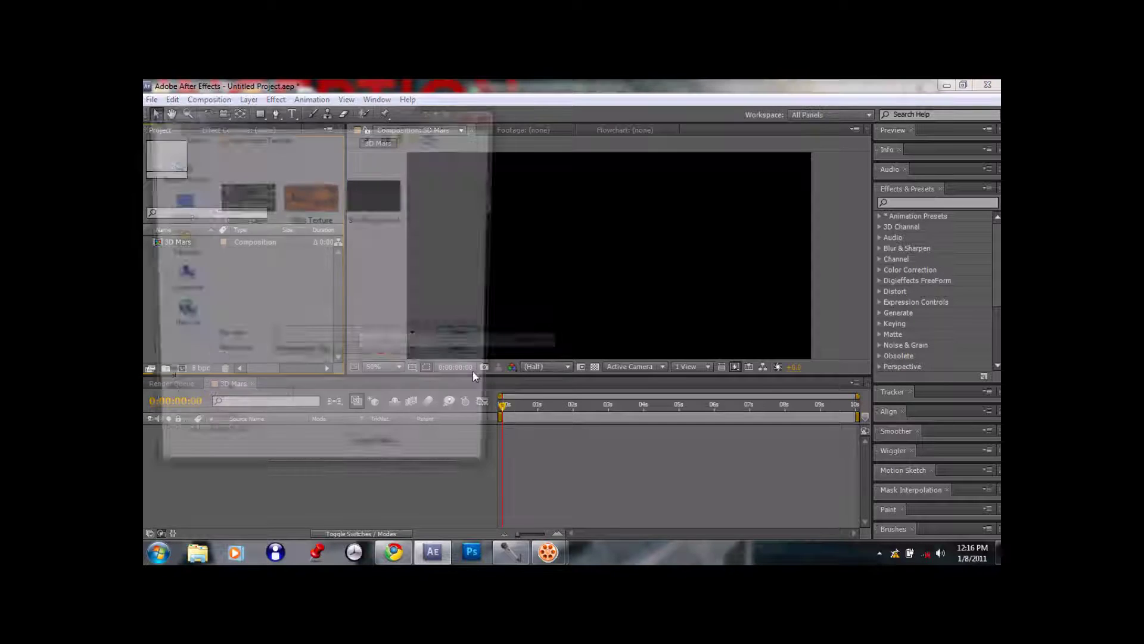
drag(208, 157, 428, 251)
click(468, 341)
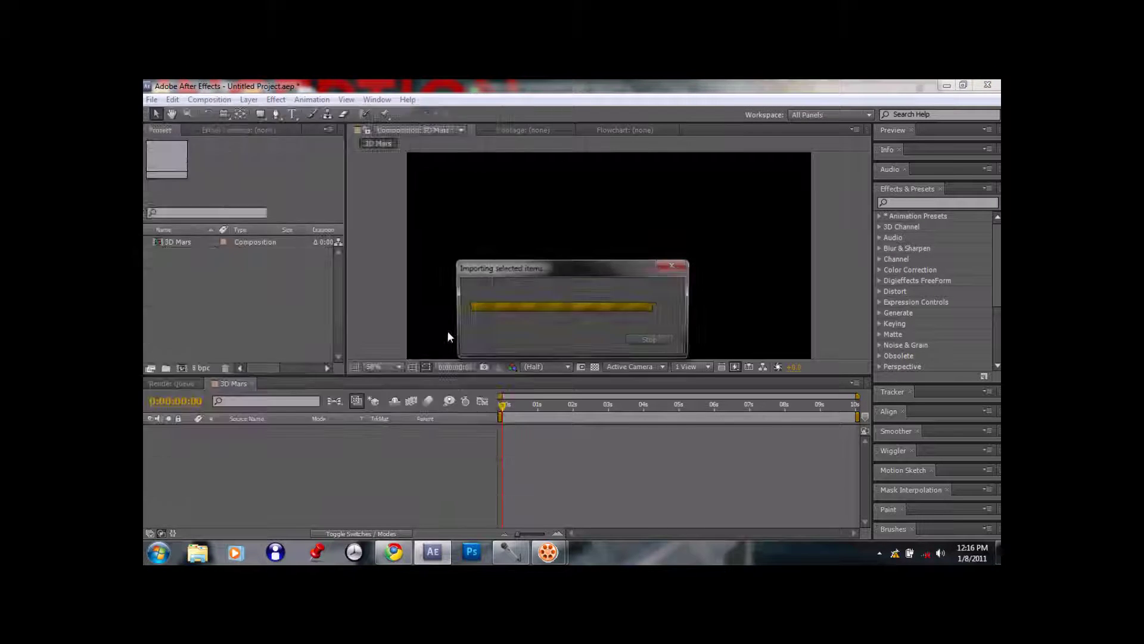
File the three JPEGs in a new Textures folder and add Mars Texture.jpg to 3D Mars
right_click(211, 306)
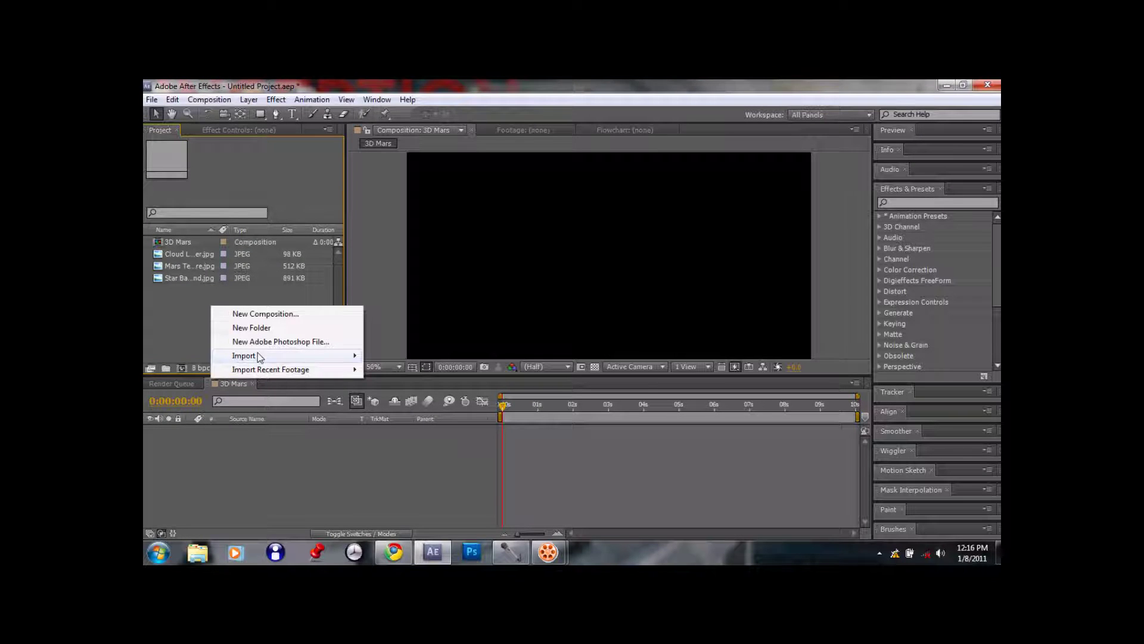
click(251, 327)
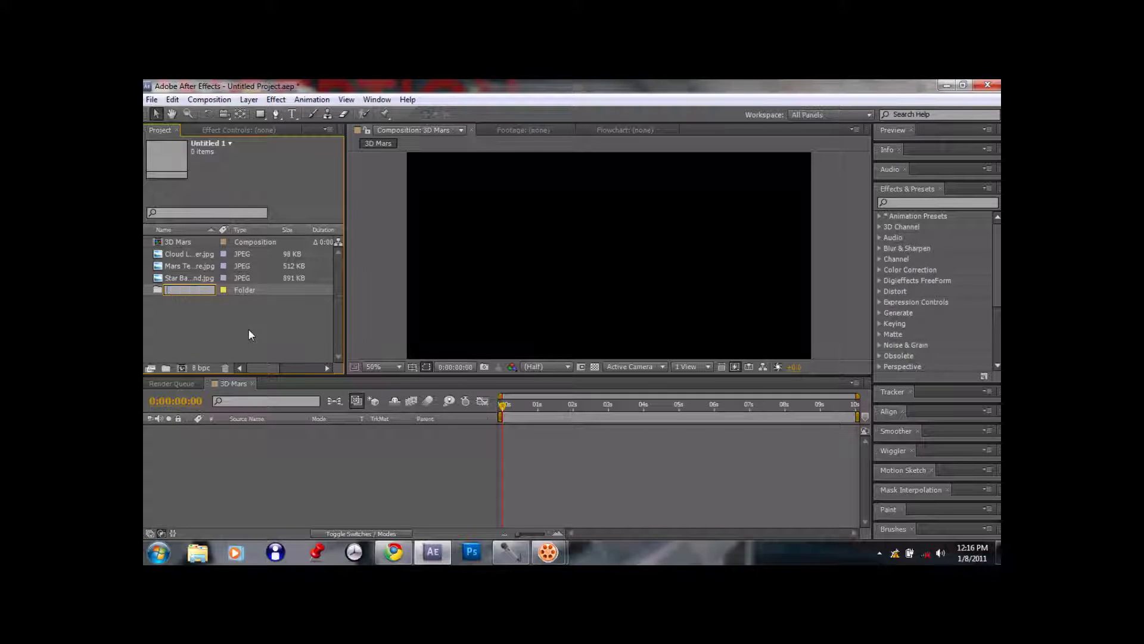
text(Textures)
key(Return)
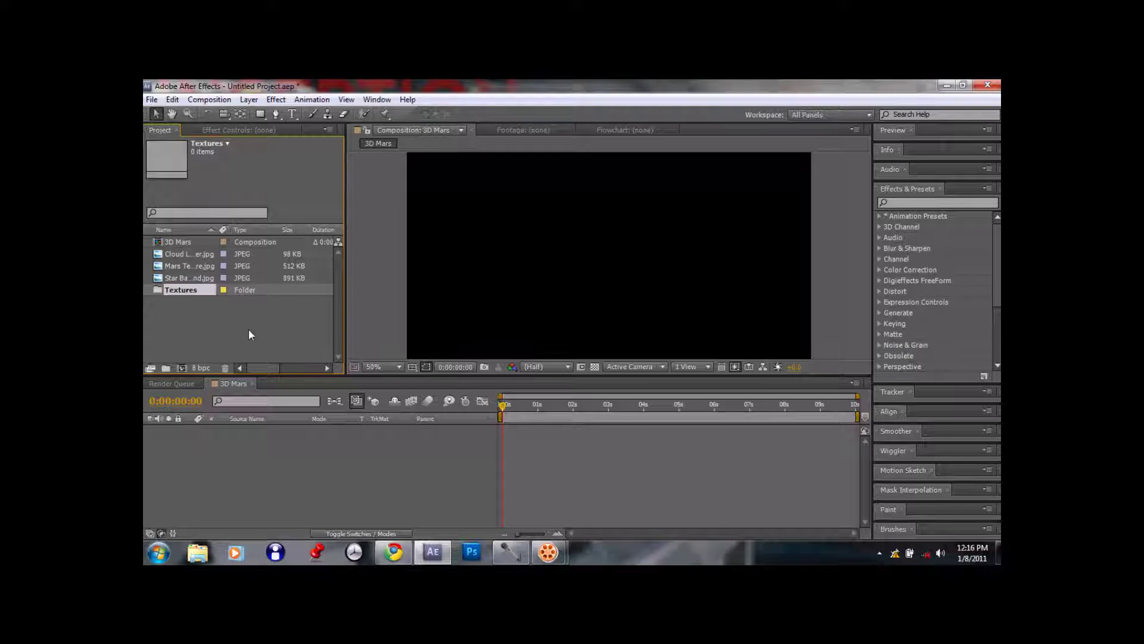
drag(152, 255, 189, 292)
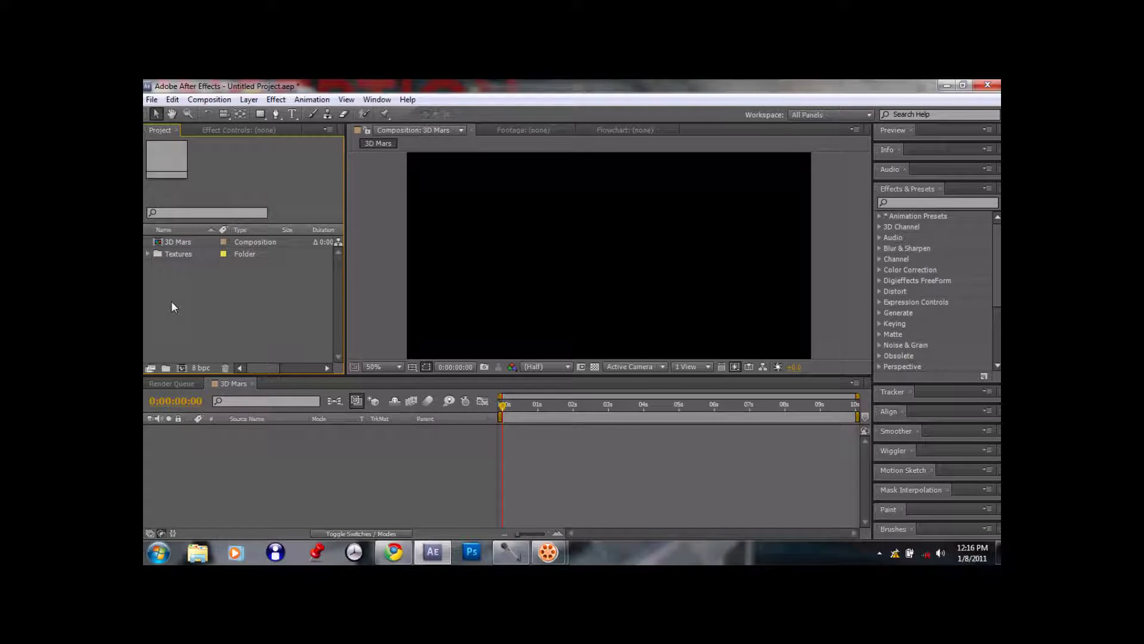
click(147, 255)
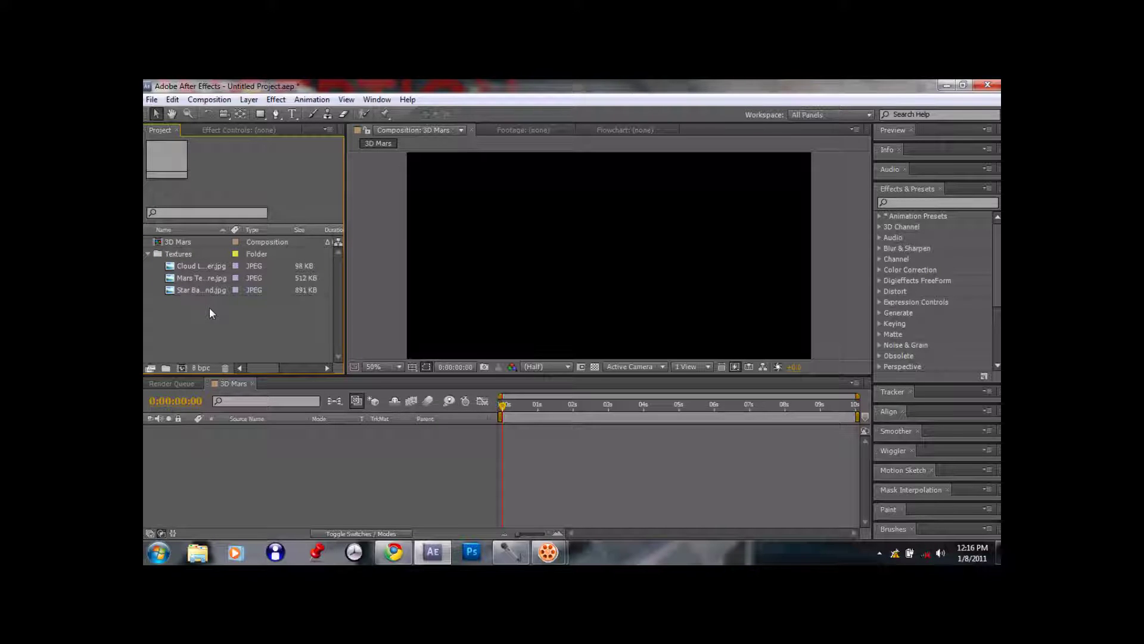
click(196, 279)
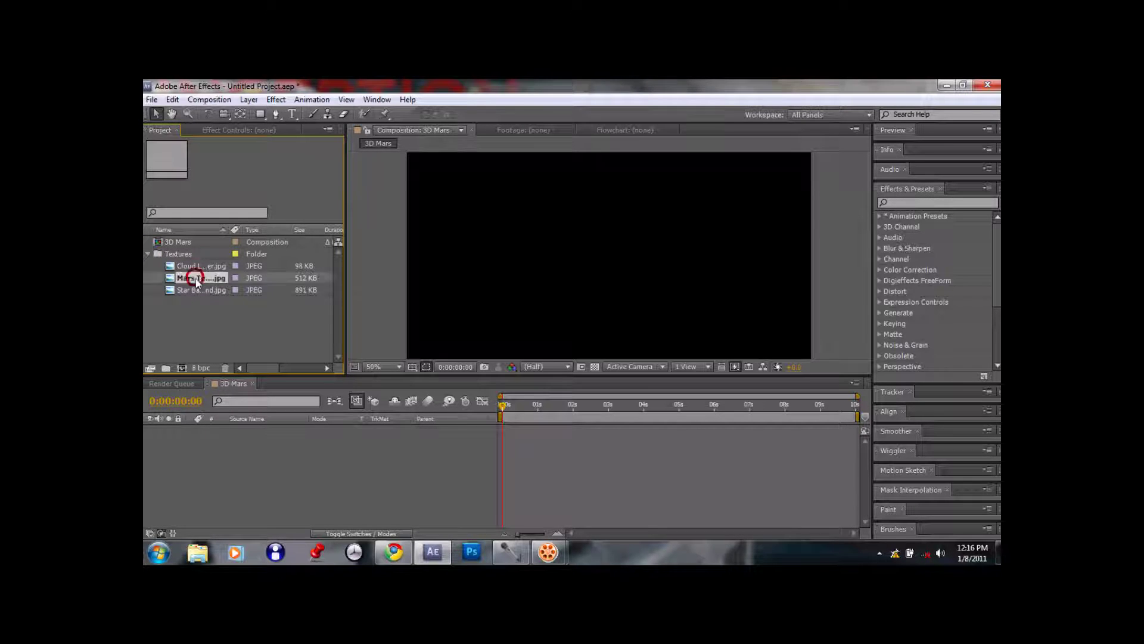
drag(196, 278, 284, 478)
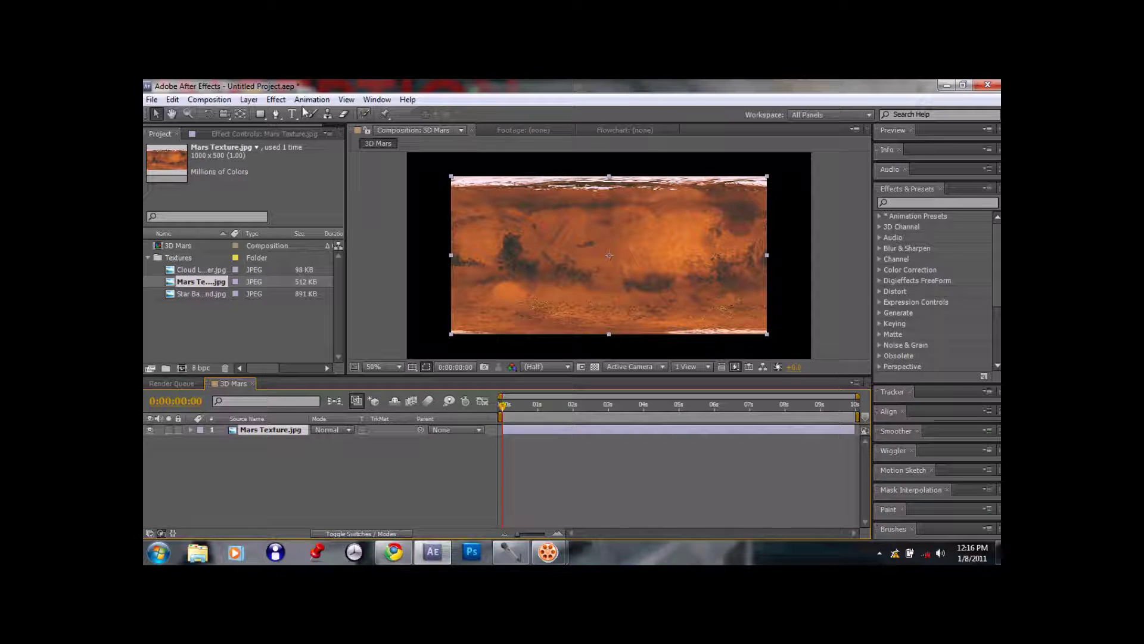
Apply the Perspective > CC Sphere effect to the Mars Texture.jpg layer
click(276, 99)
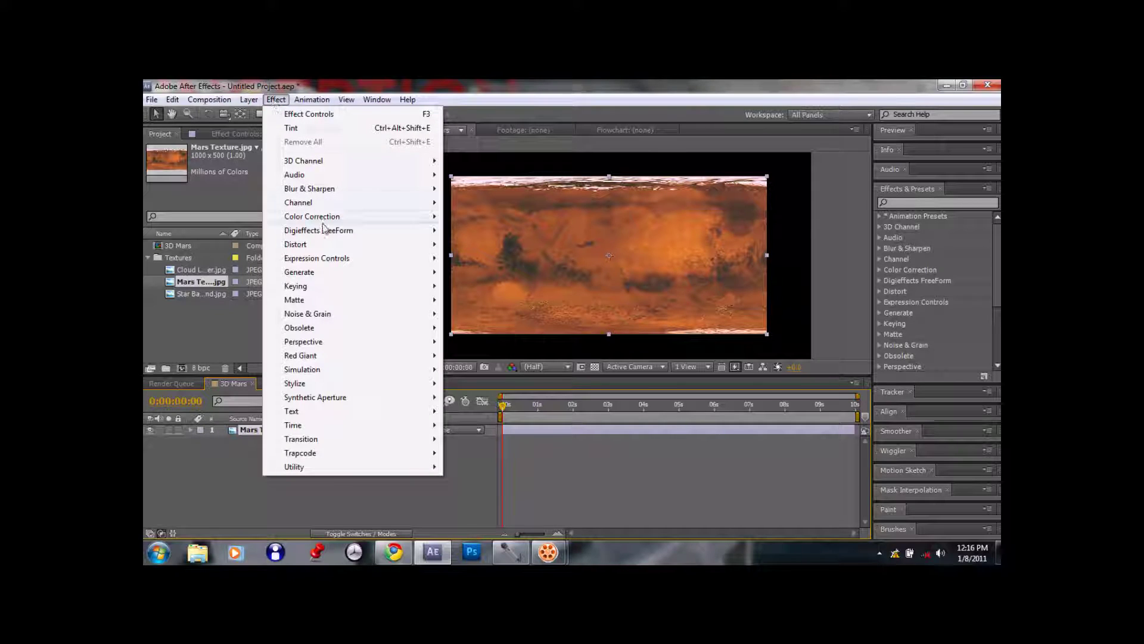
mouse_move(351, 346)
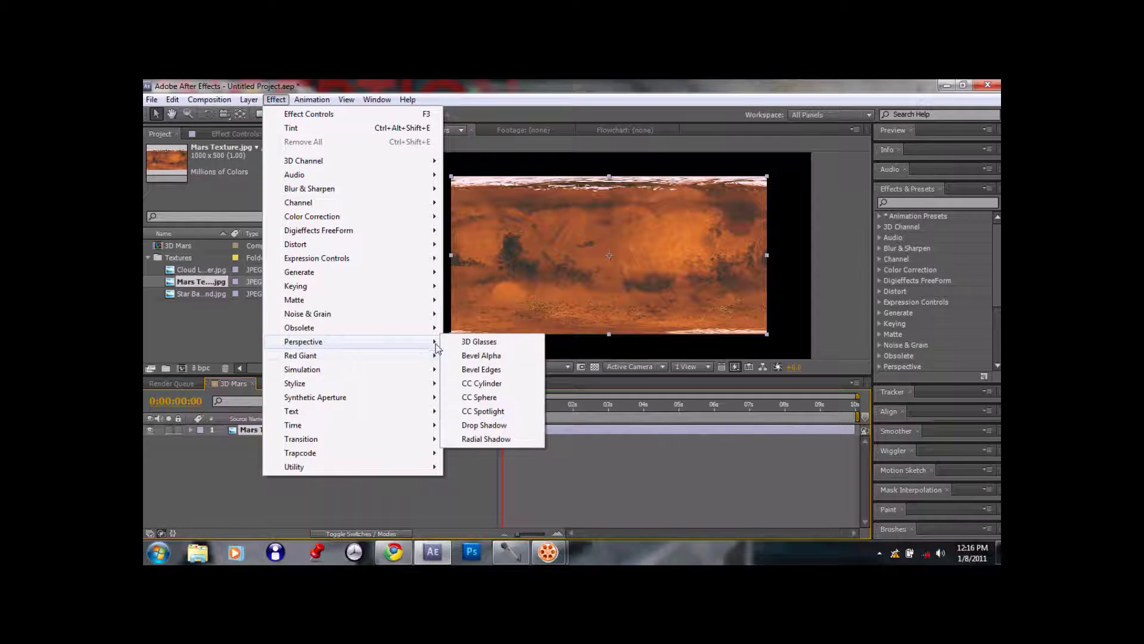
click(514, 397)
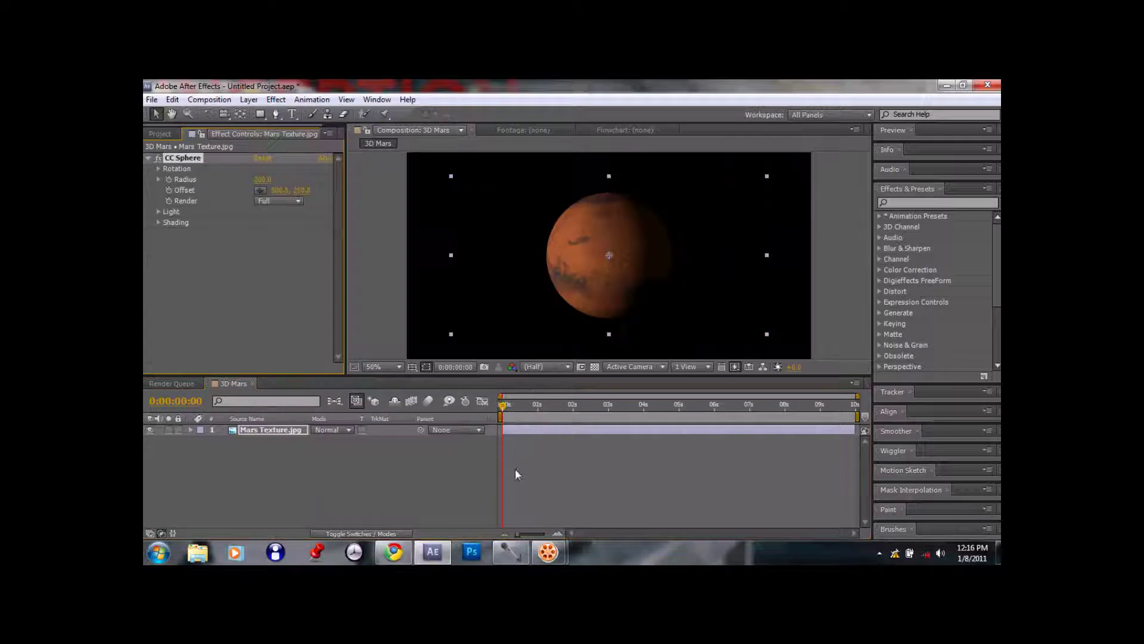
Adjust CC Sphere's Rotation X and Rotation Z so Mars's polar cap tilts toward the top
click(420, 482)
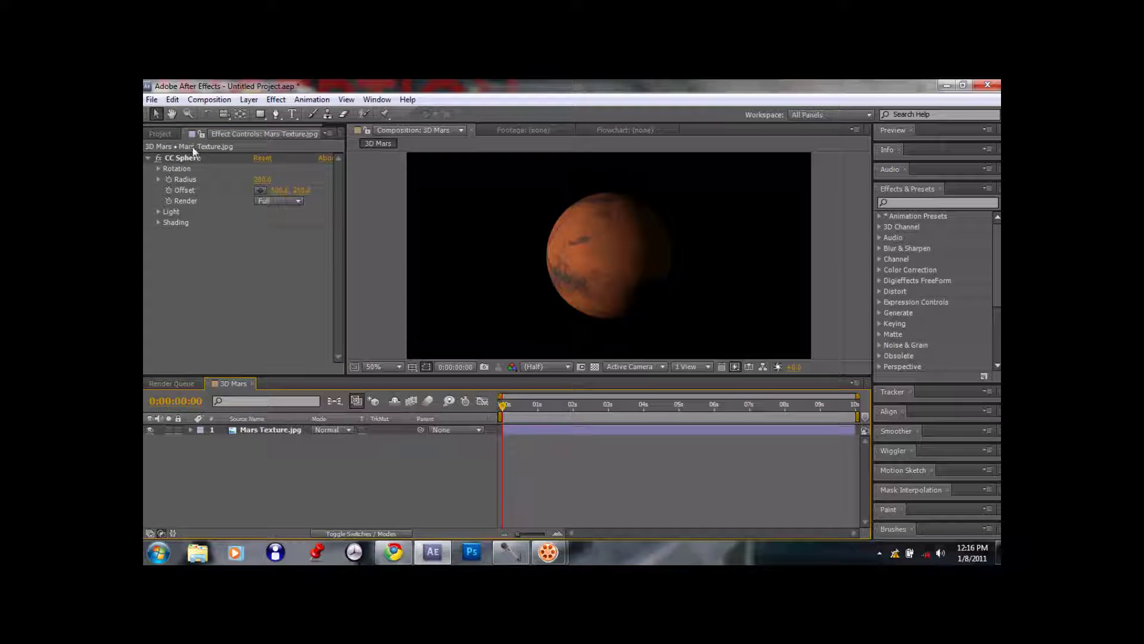
click(158, 168)
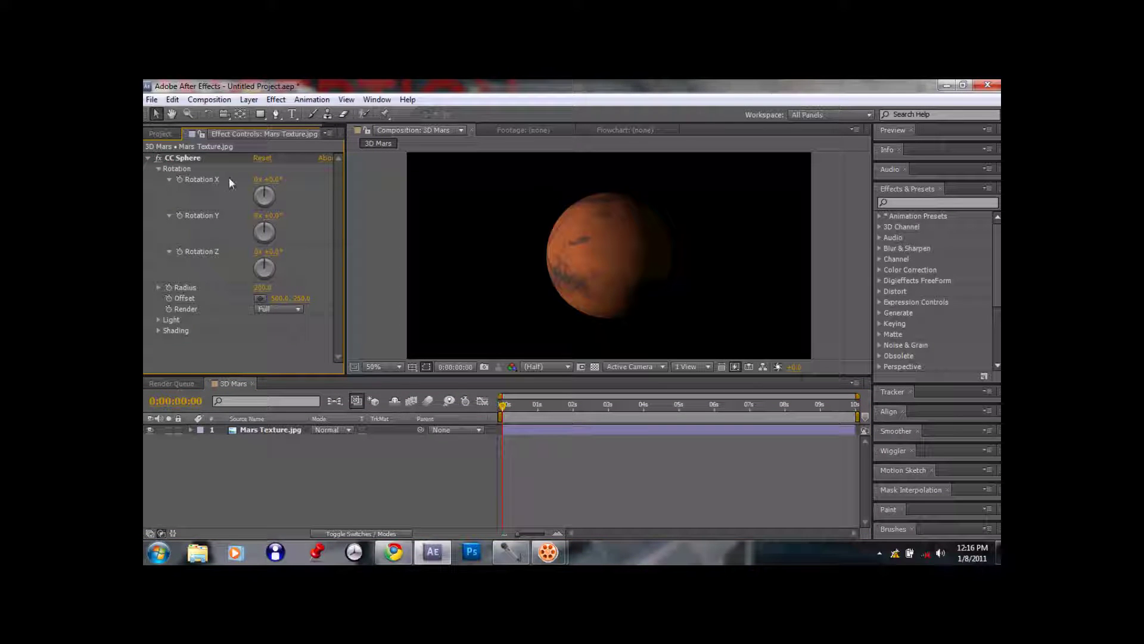
mouse_move(274, 181)
mouse_down()
mouse_move(281, 190)
mouse_move(264, 195)
mouse_up()
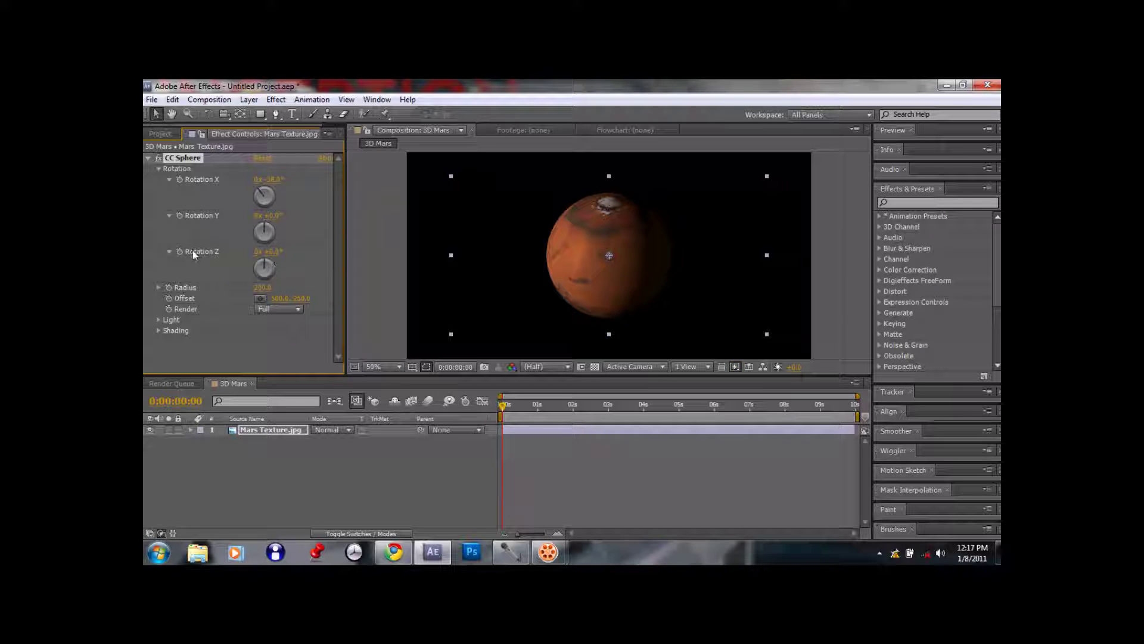
mouse_move(276, 258)
mouse_down()
mouse_move(292, 254)
mouse_move(274, 253)
mouse_up()
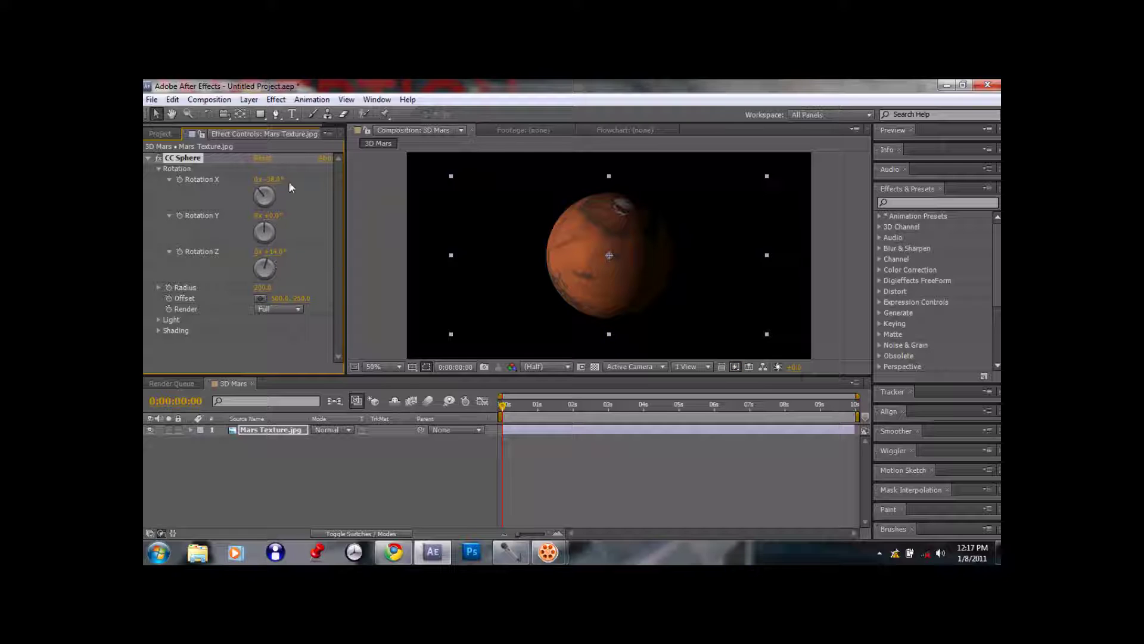
click(159, 169)
Raise CC Sphere light intensity to 220 and set the light colour to orange-red D4511D
click(158, 212)
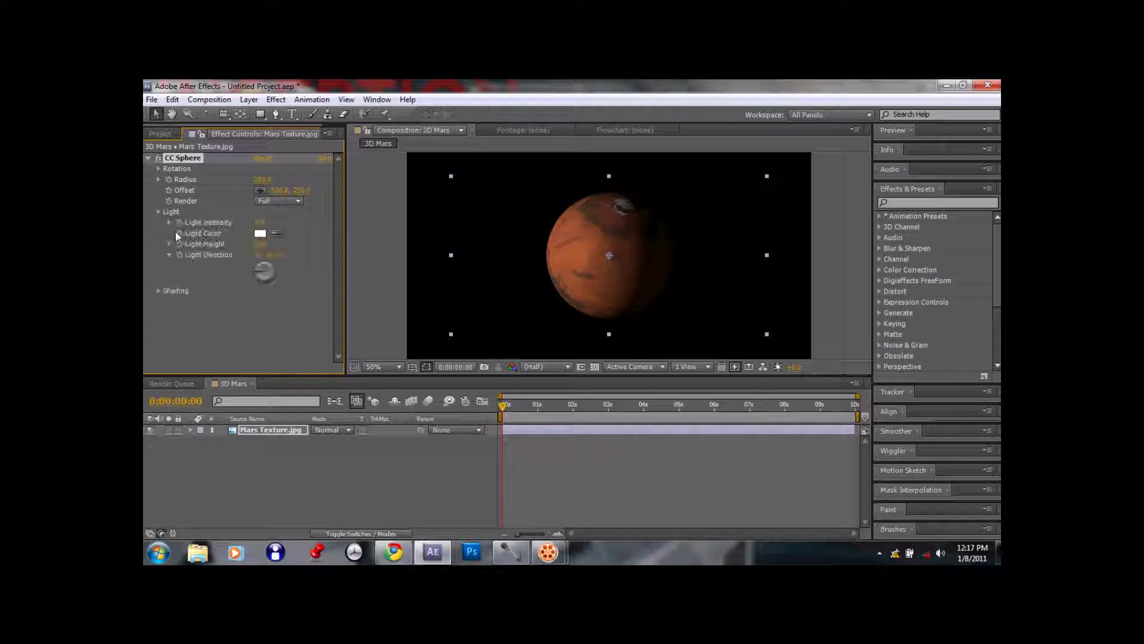
drag(226, 230, 297, 225)
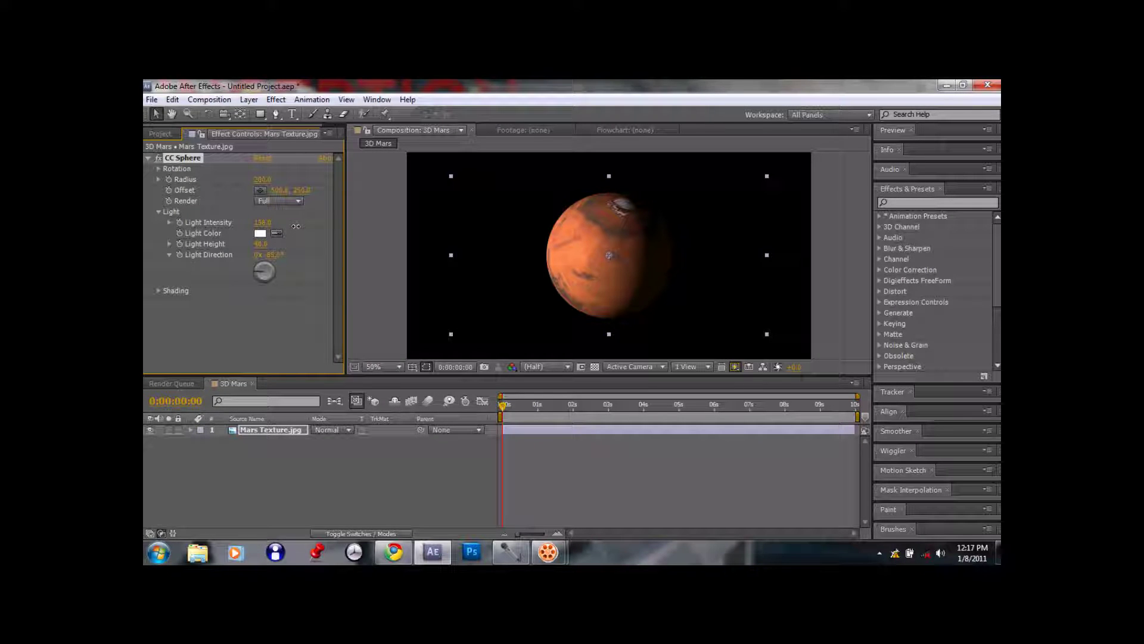
click(260, 233)
drag(554, 261, 575, 306)
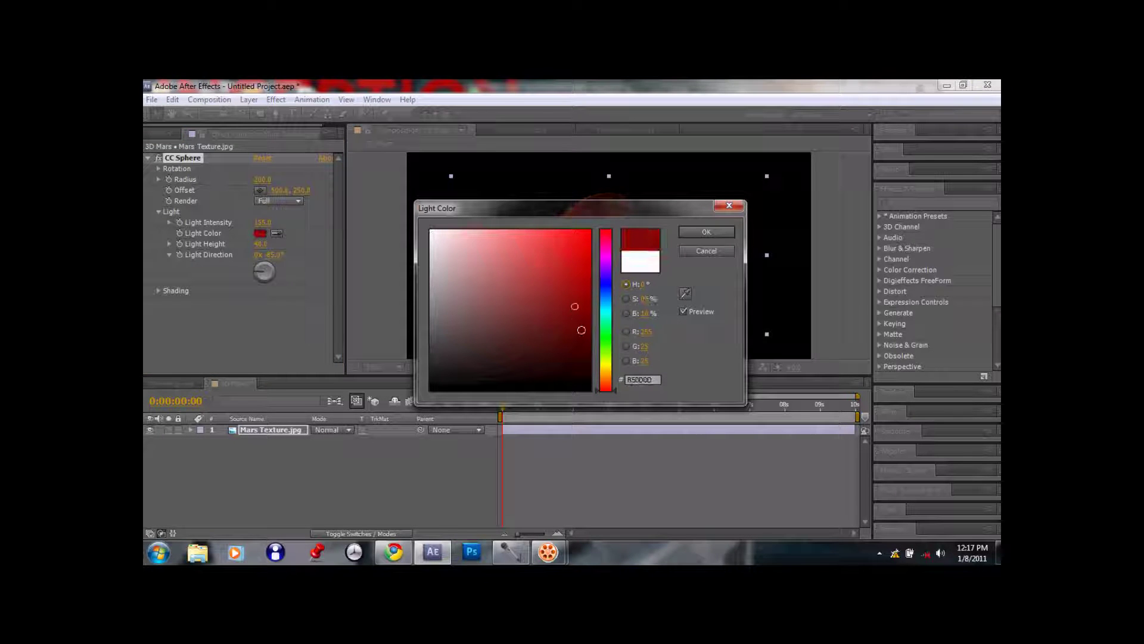
click(609, 383)
drag(610, 383, 606, 387)
mouse_move(567, 263)
mouse_down()
mouse_move(582, 237)
mouse_move(568, 256)
mouse_up()
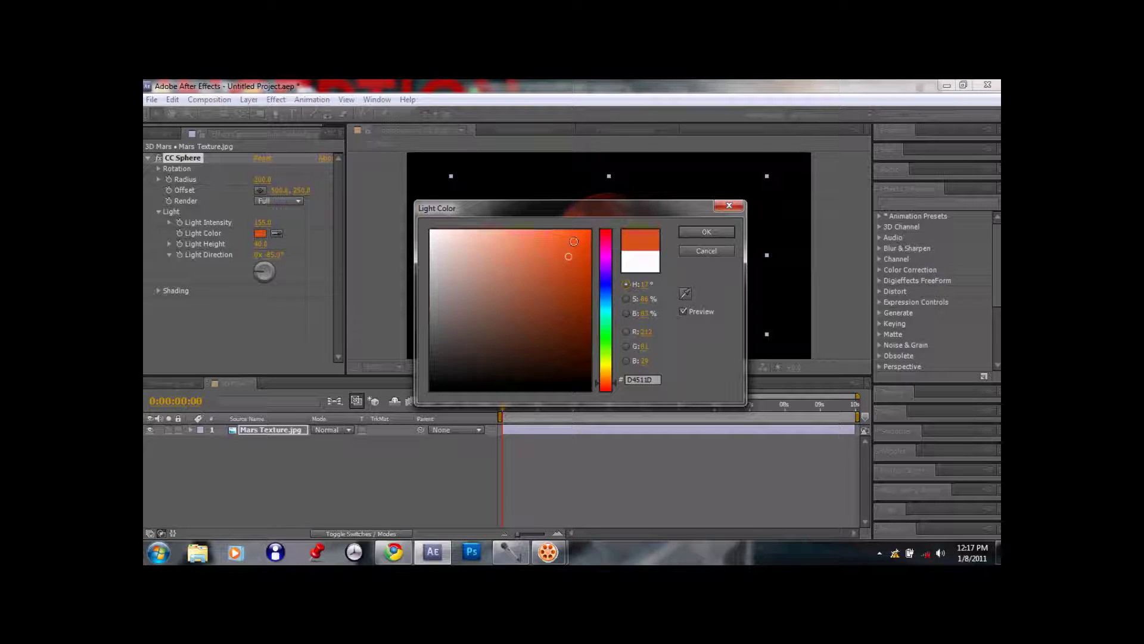
click(588, 243)
click(689, 235)
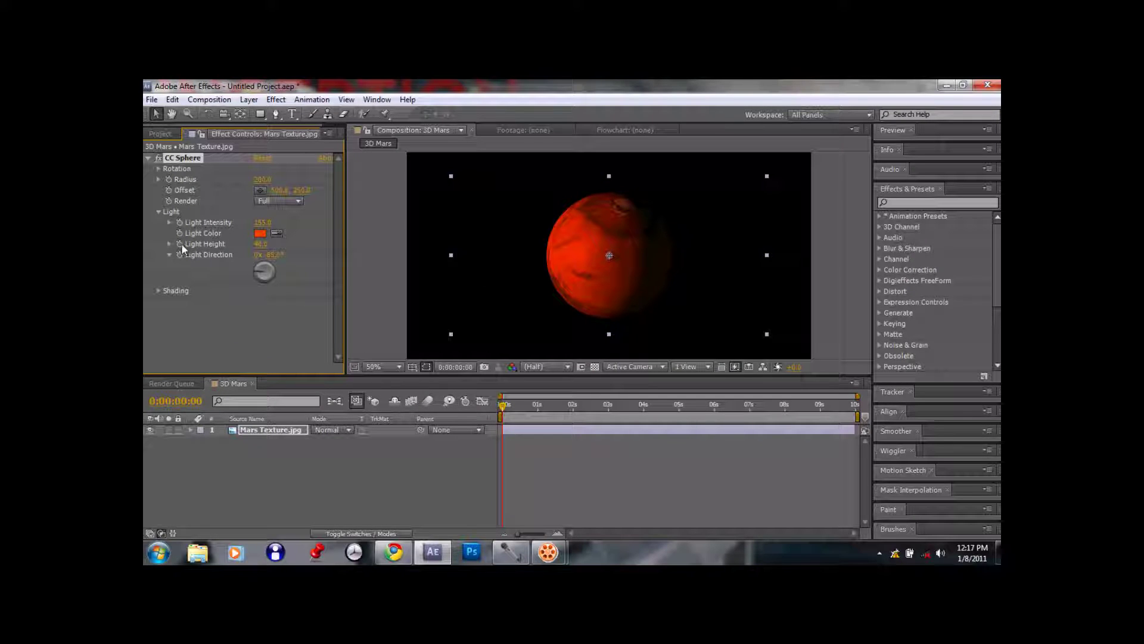
Fine-tune CC Sphere's Light Height and turn Light Direction so Mars's right side is lit
mouse_move(260, 243)
mouse_down()
mouse_move(275, 243)
mouse_move(253, 244)
mouse_move(266, 251)
mouse_up()
mouse_move(260, 275)
mouse_down()
mouse_move(286, 270)
mouse_move(266, 256)
mouse_move(256, 280)
mouse_move(252, 263)
mouse_up()
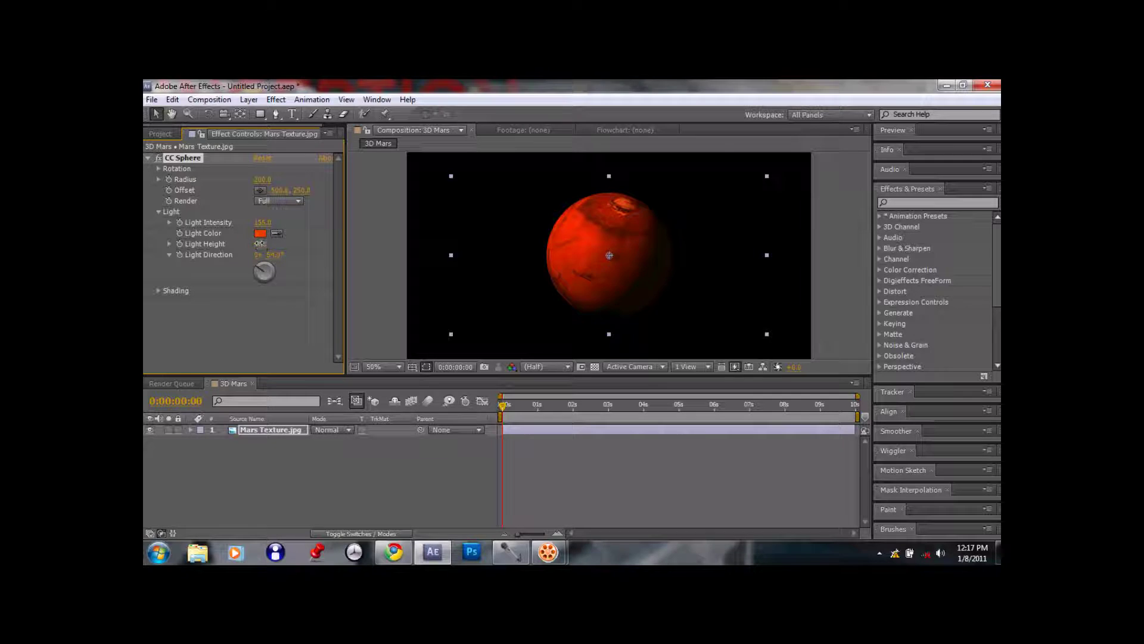
drag(260, 244, 255, 244)
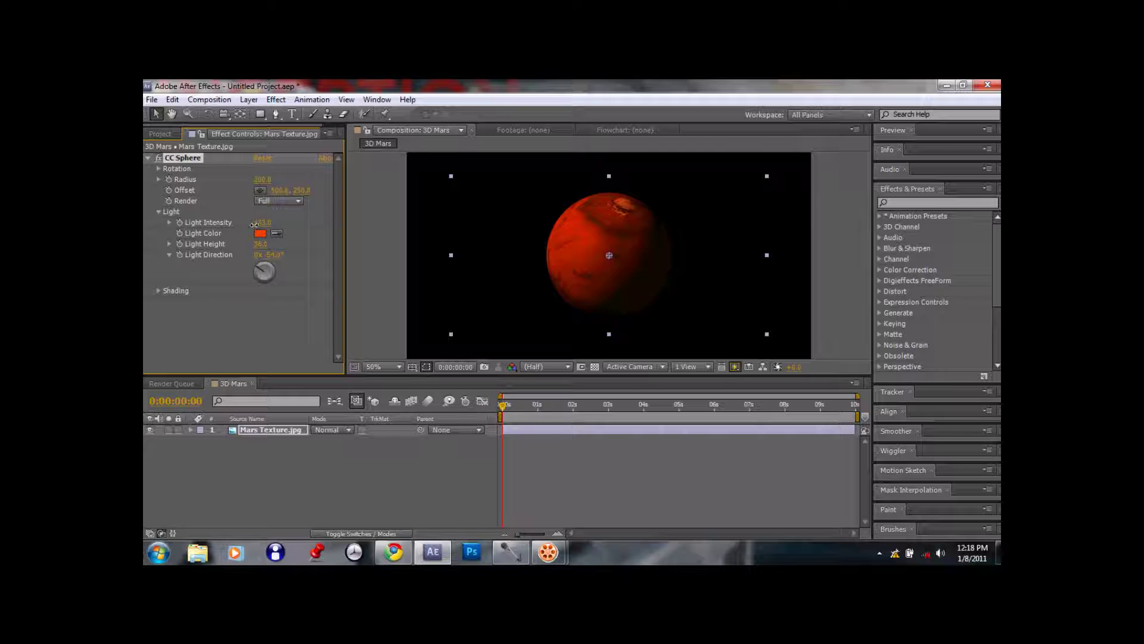
click(170, 254)
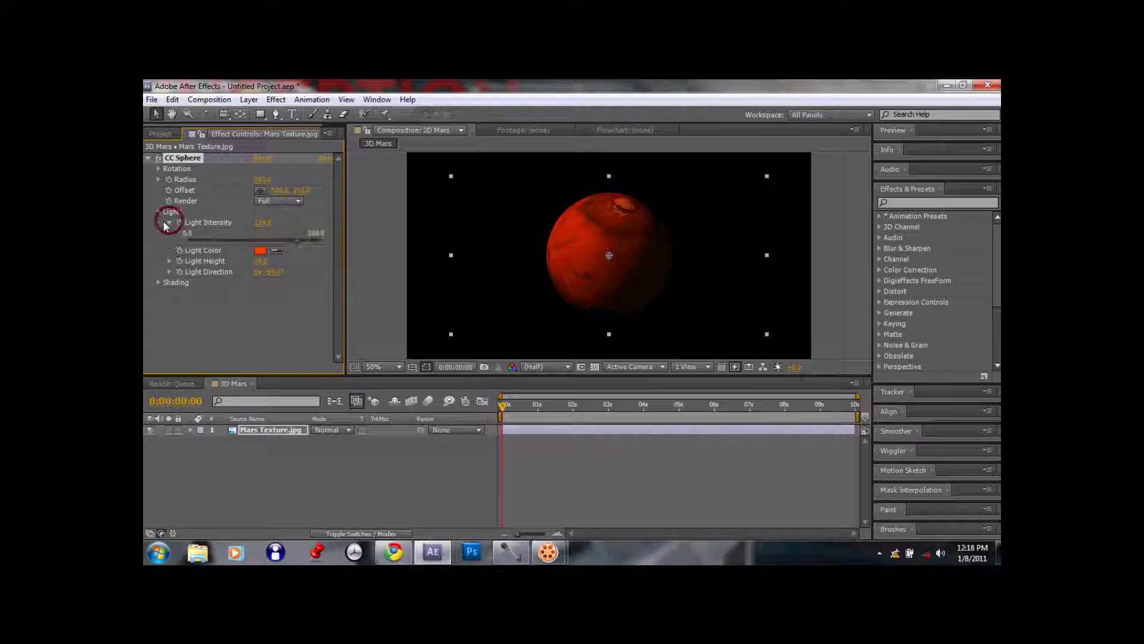
click(158, 212)
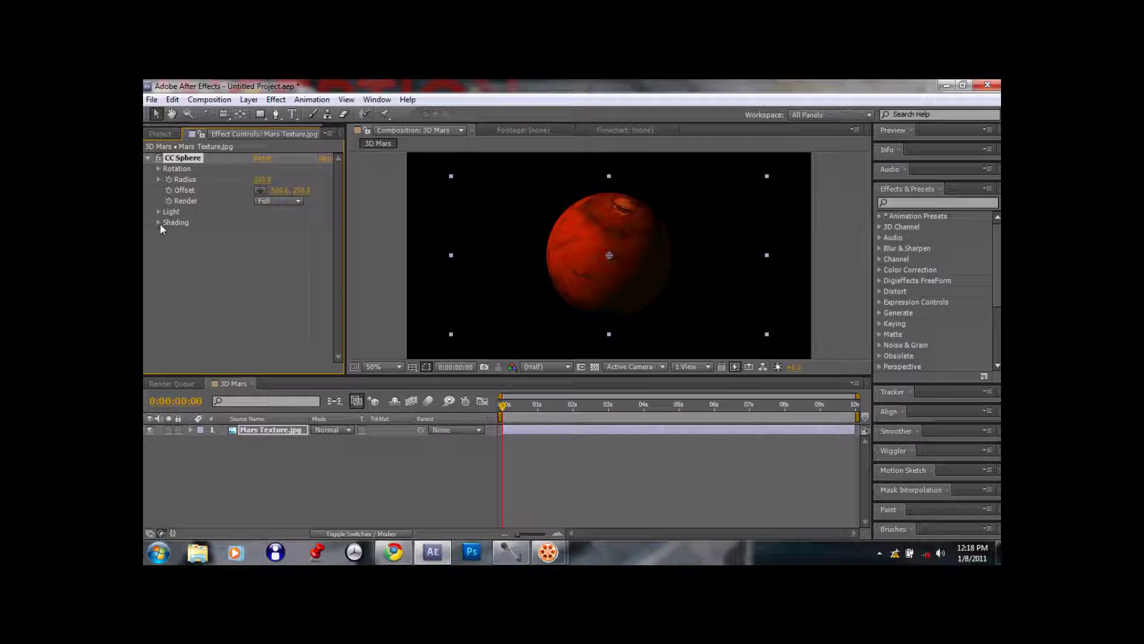
Lower CC Sphere's Shading Ambient to 0.0, then collapse the effect's settings
click(160, 223)
drag(259, 236, 218, 236)
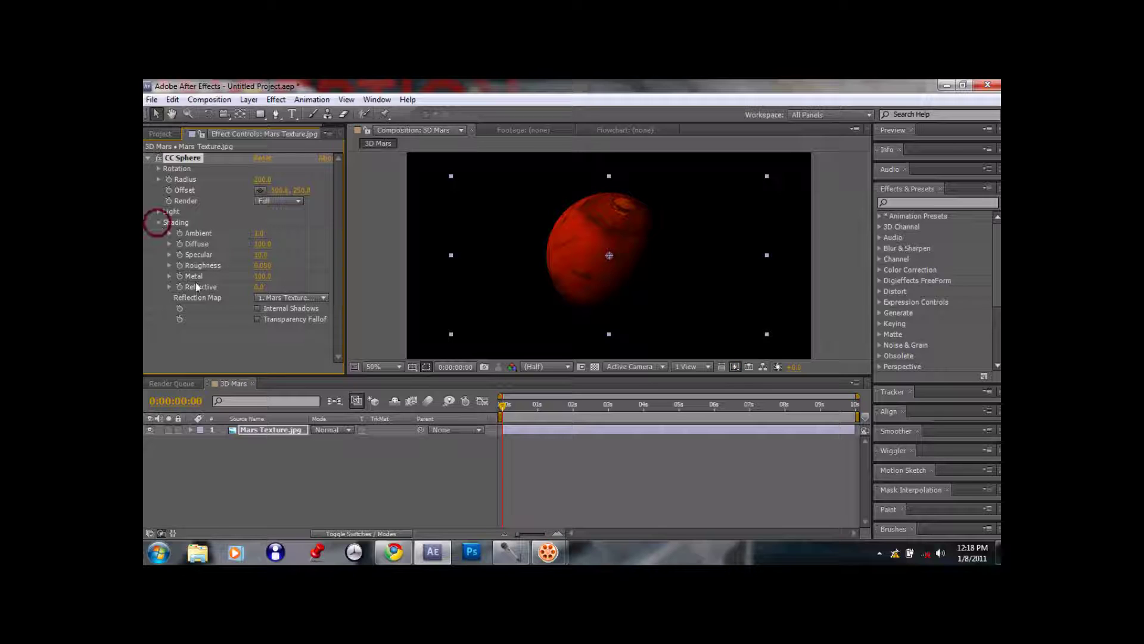
click(158, 223)
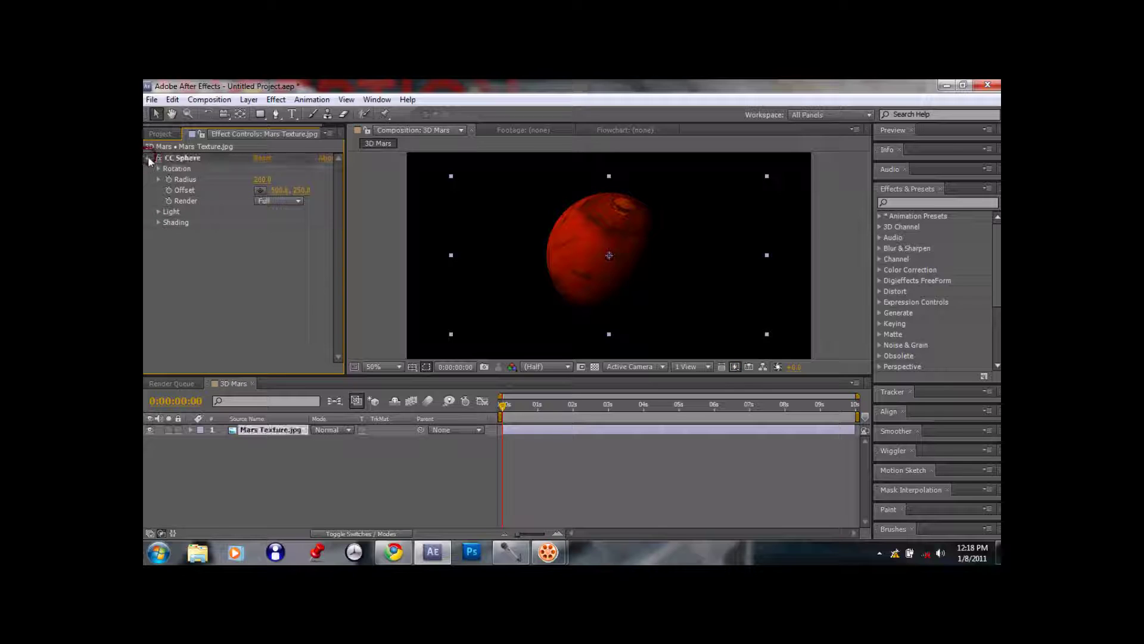
click(148, 158)
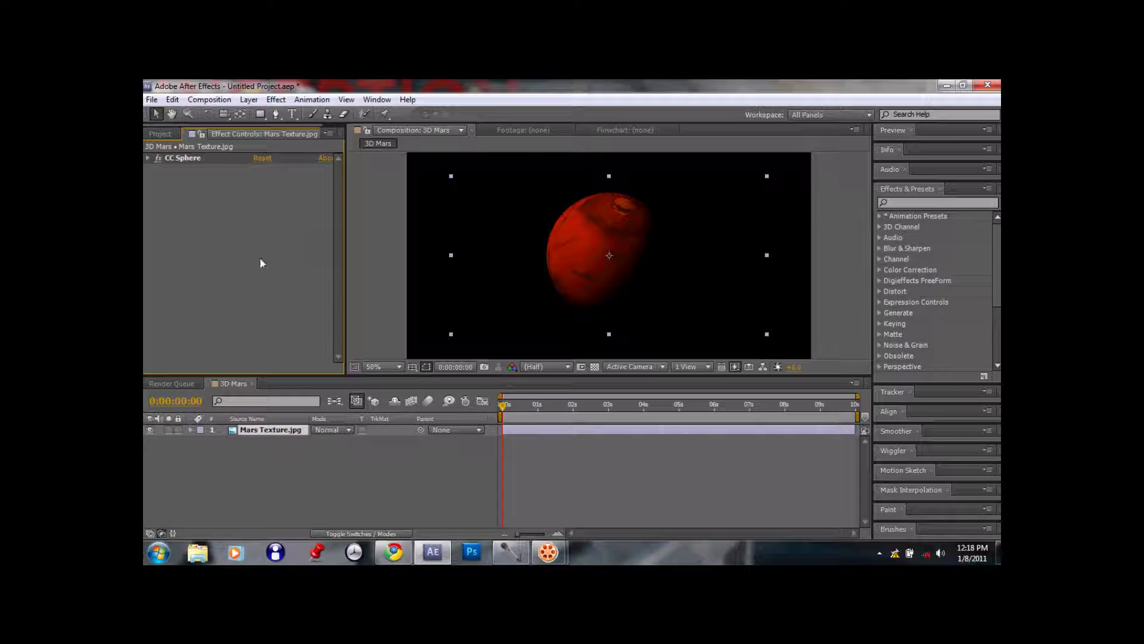
Build a Cloud Layer composition by dropping Cloud Layer.jpg on the New Composition button
click(165, 134)
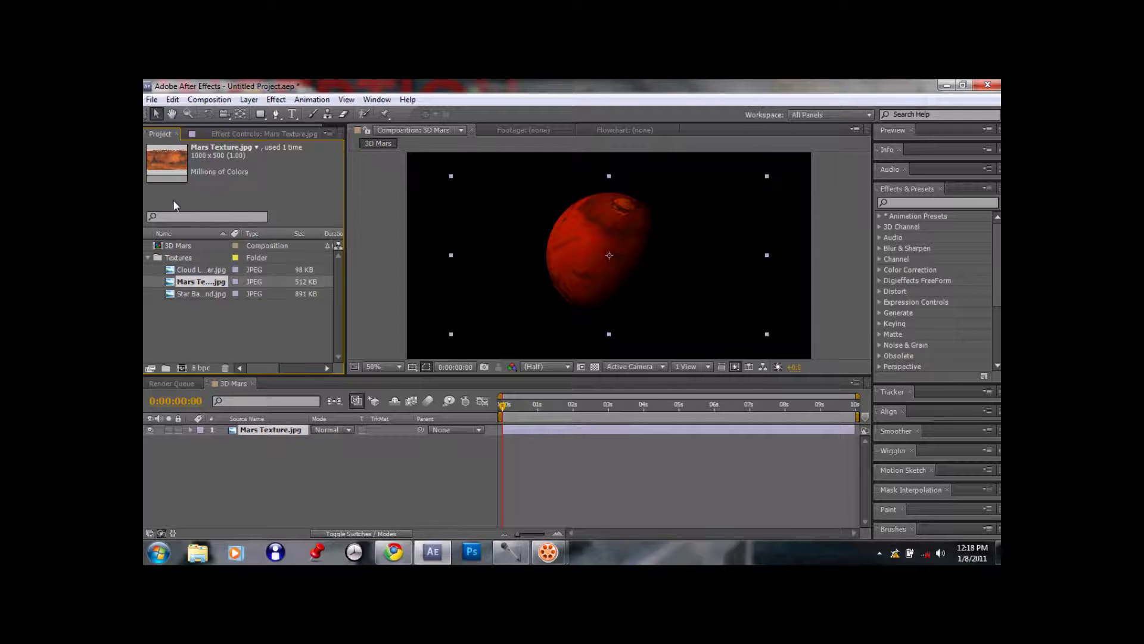
click(180, 272)
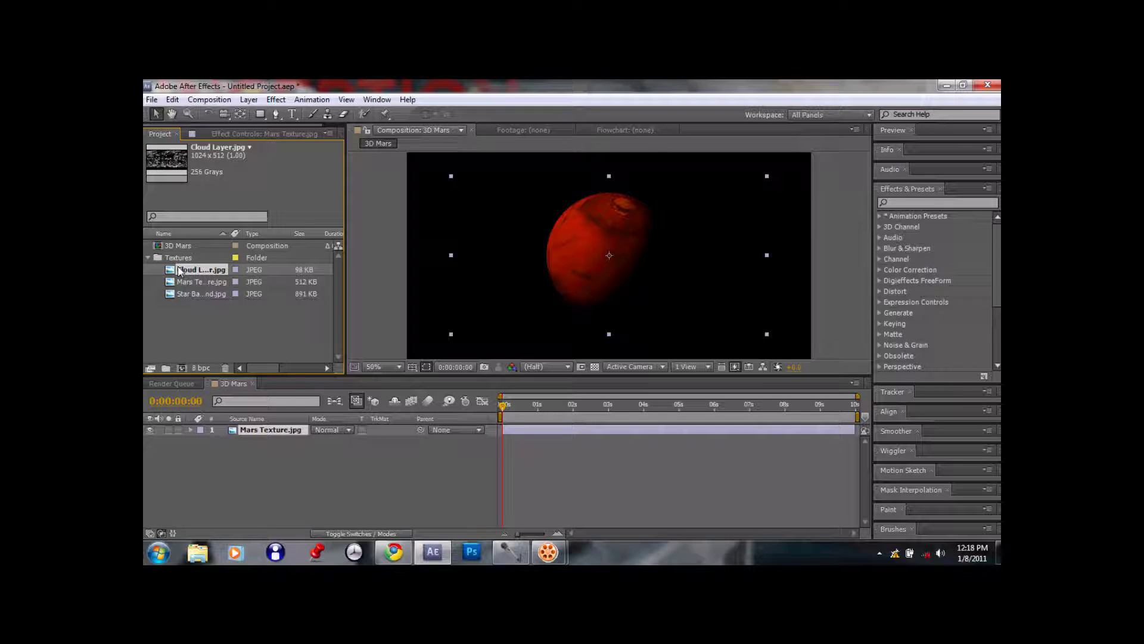
drag(179, 271, 182, 368)
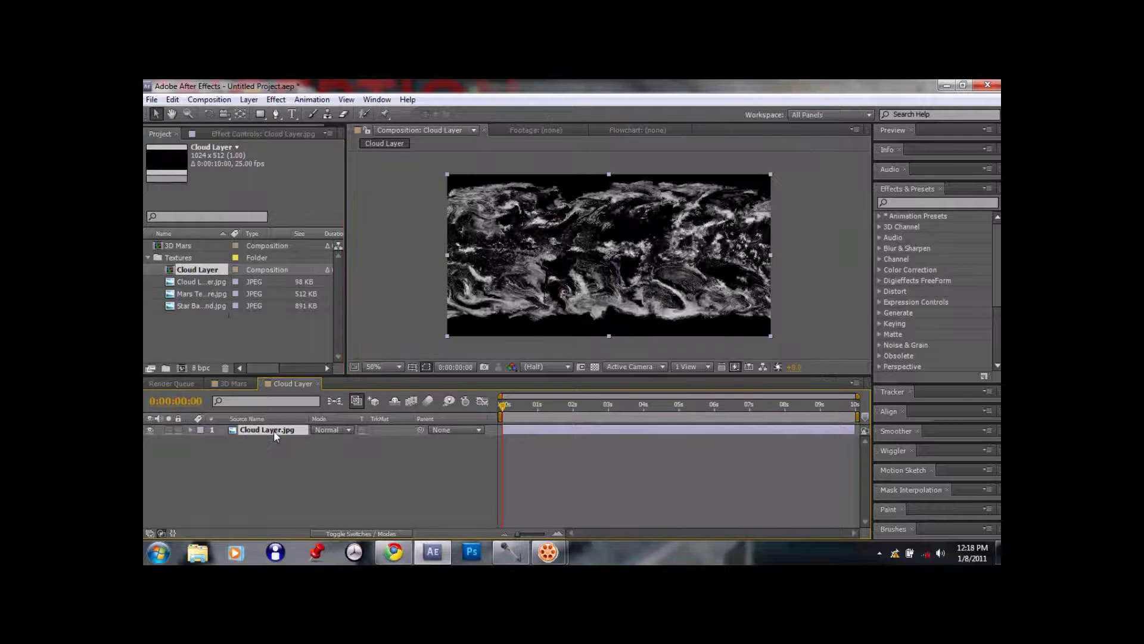
click(235, 133)
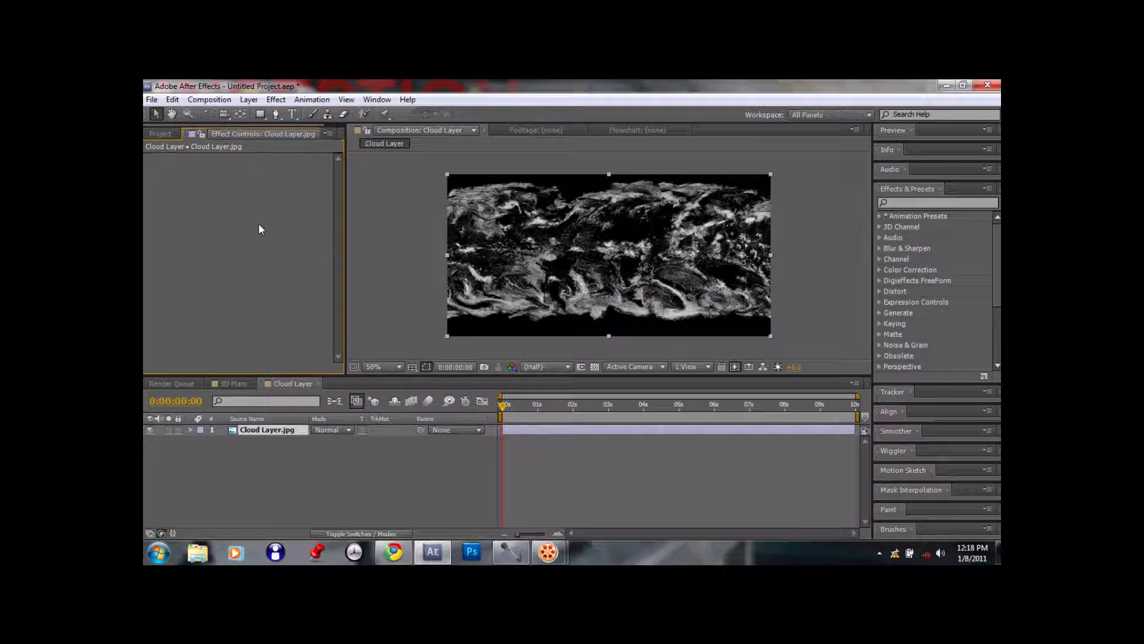
click(274, 100)
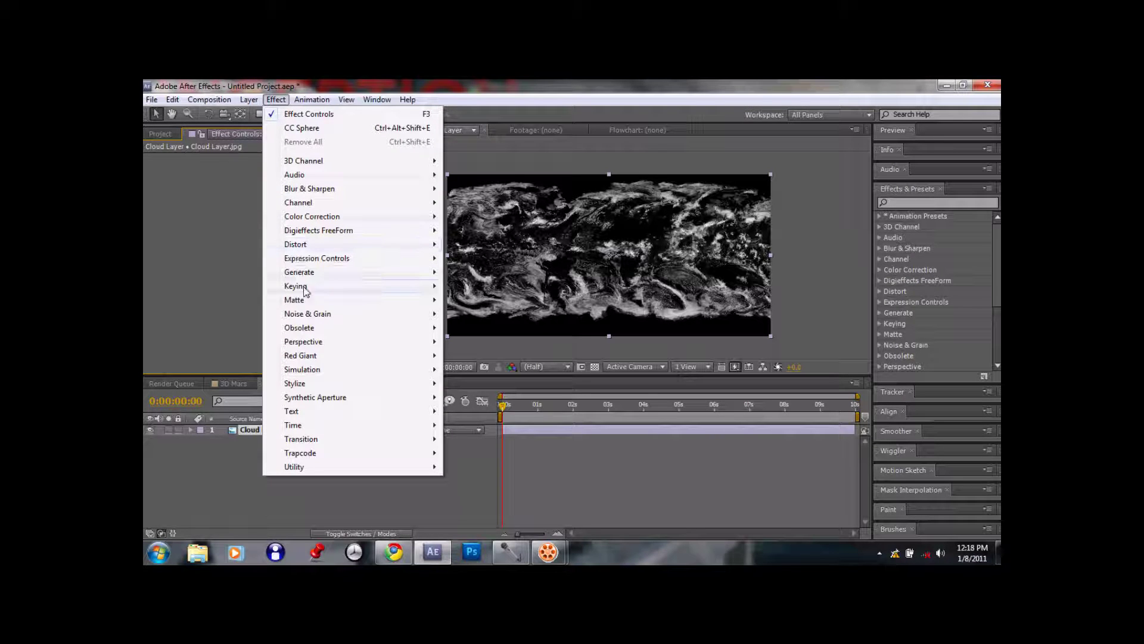
Add Color Key to Cloud Layer.jpg, sample the cloud grey, and raise Color Tolerance to 233
mouse_move(387, 291)
click(485, 314)
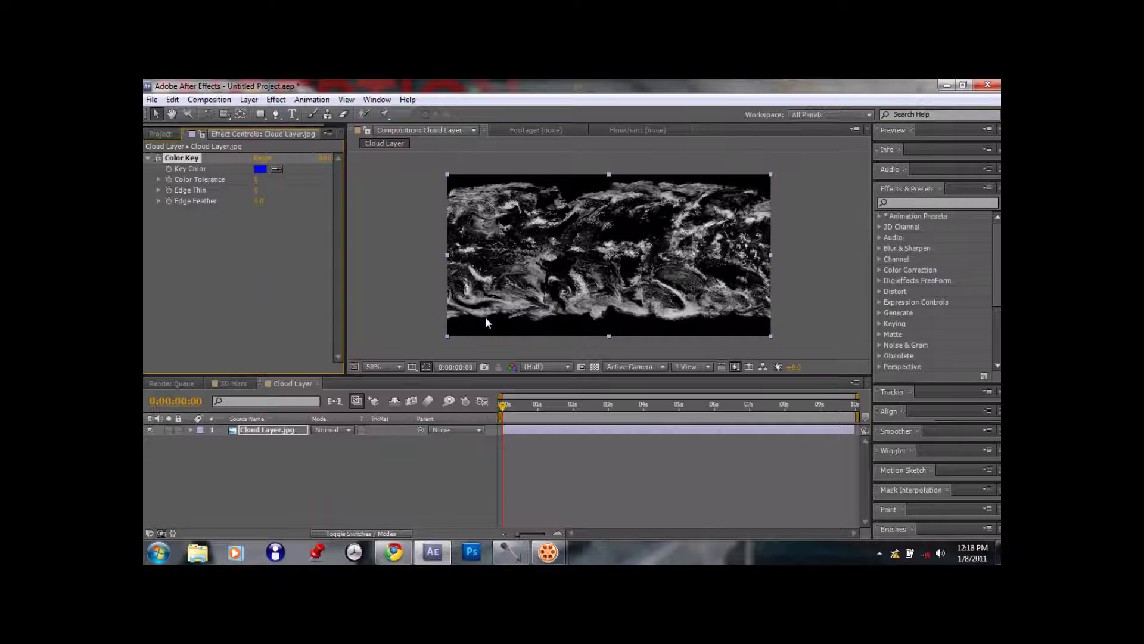
click(276, 167)
click(476, 305)
drag(257, 179, 393, 193)
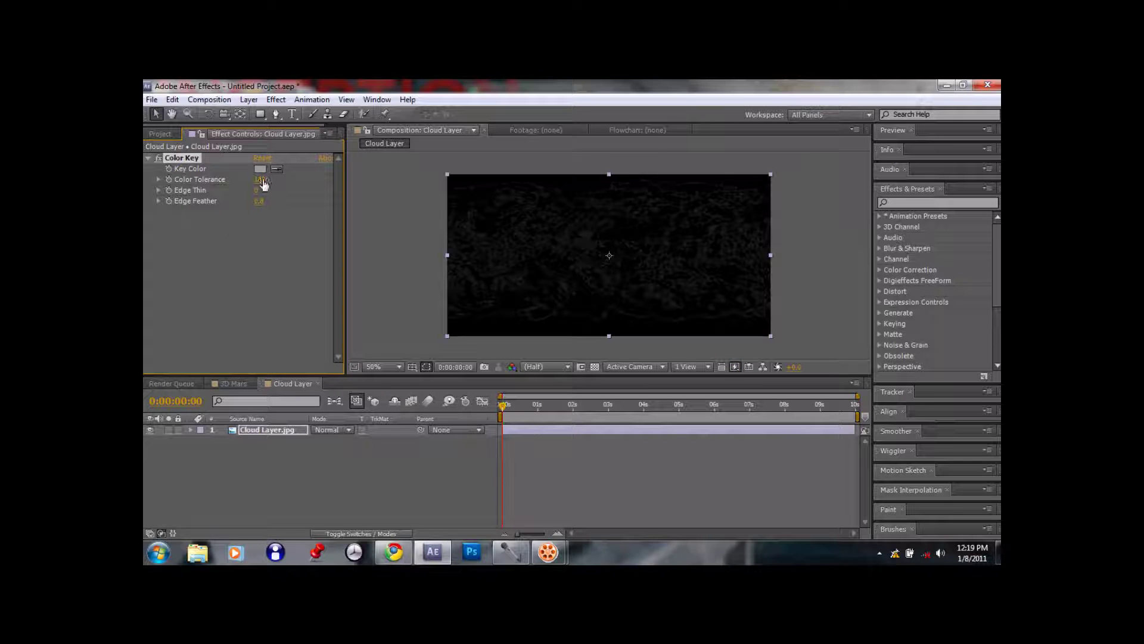
mouse_move(260, 179)
mouse_down()
mouse_move(290, 176)
mouse_move(277, 171)
mouse_up()
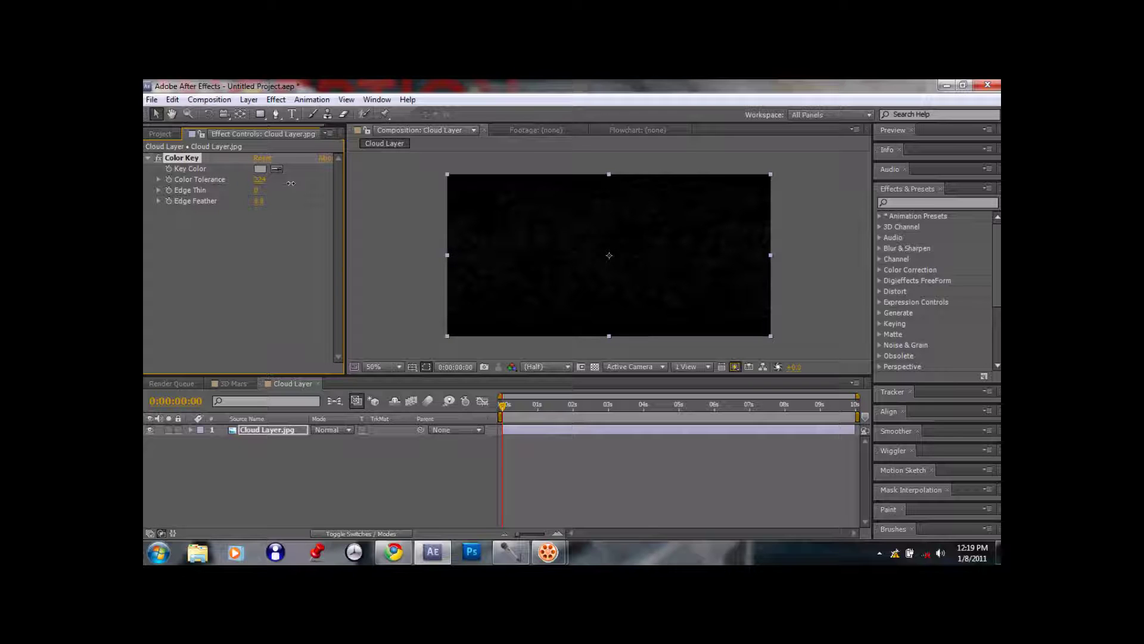
Add a Tint effect to the clouds that maps white to deep red CC2412
click(276, 100)
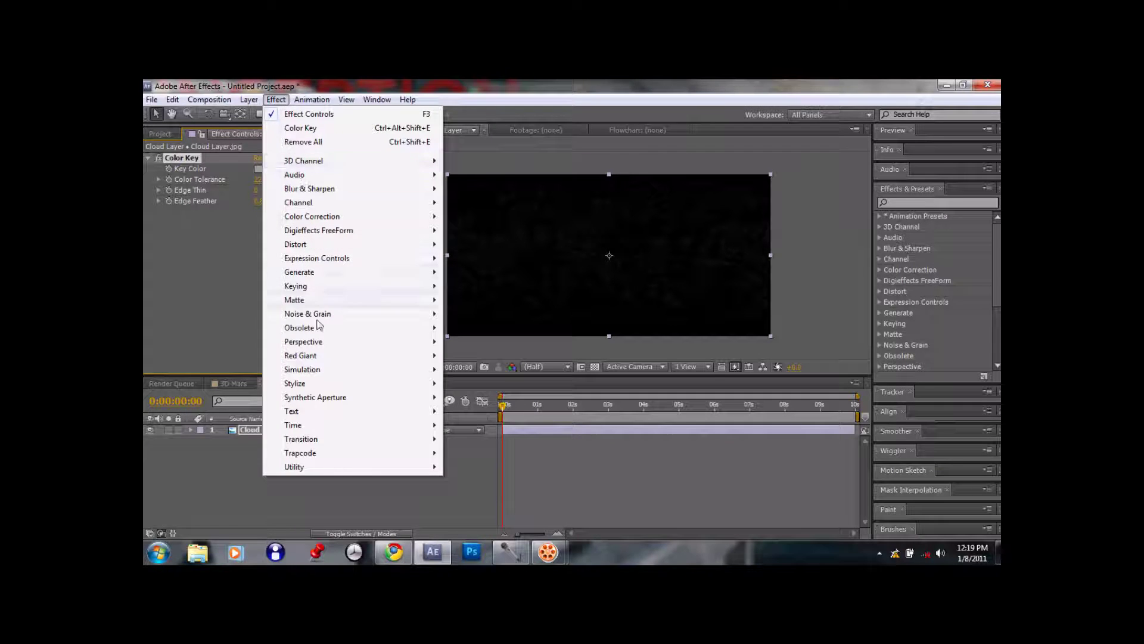
mouse_move(376, 220)
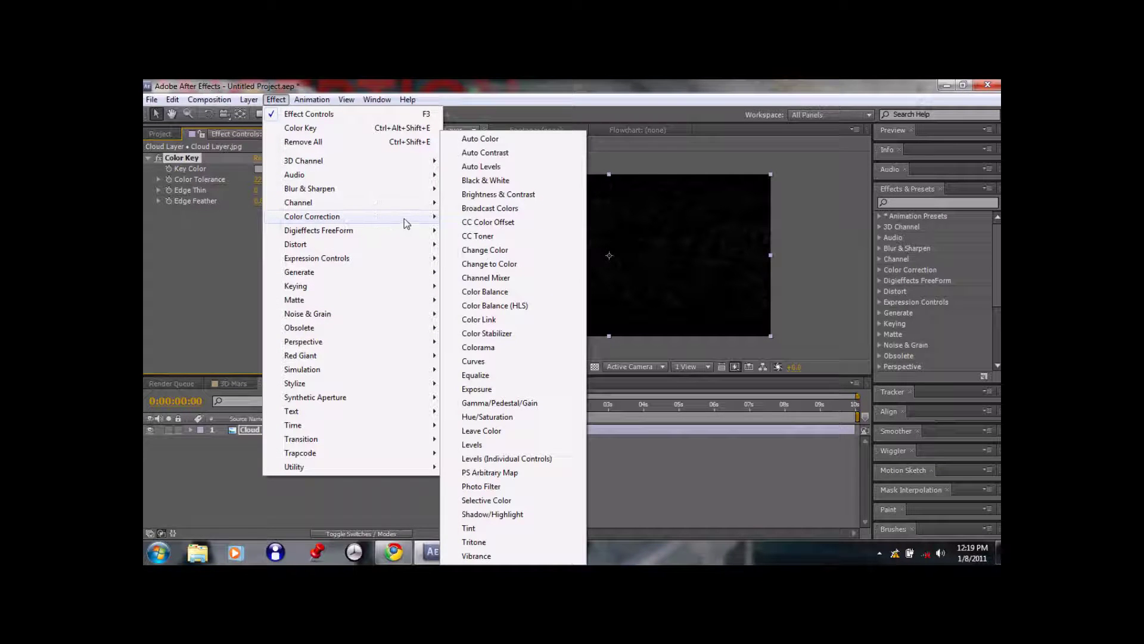
click(469, 529)
click(260, 233)
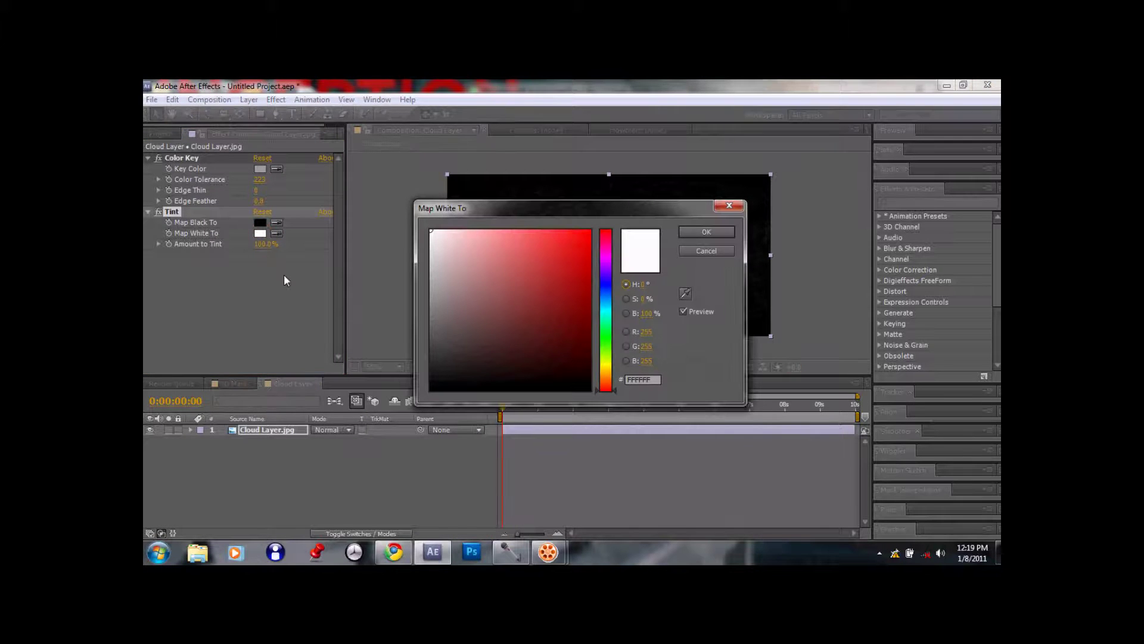
click(605, 380)
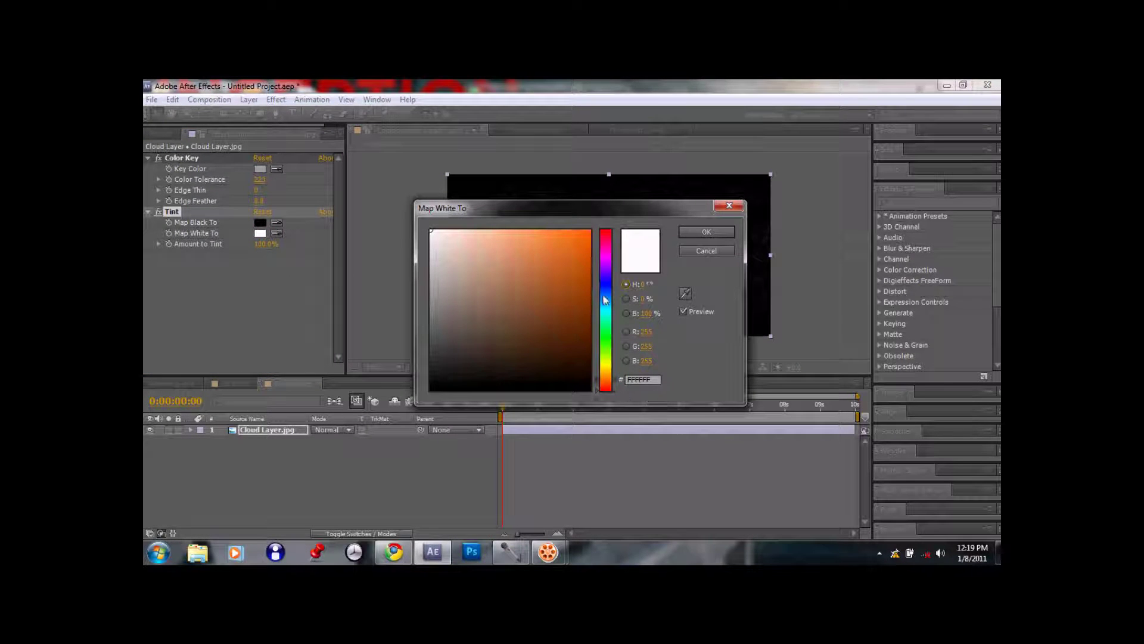
drag(602, 243, 604, 234)
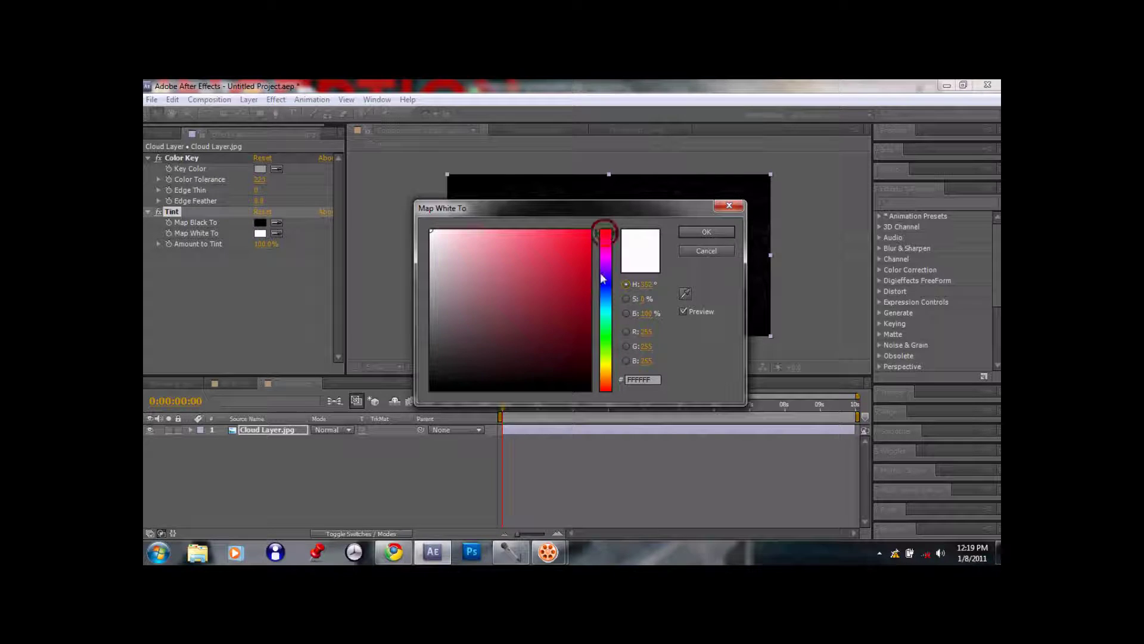
click(606, 392)
click(583, 241)
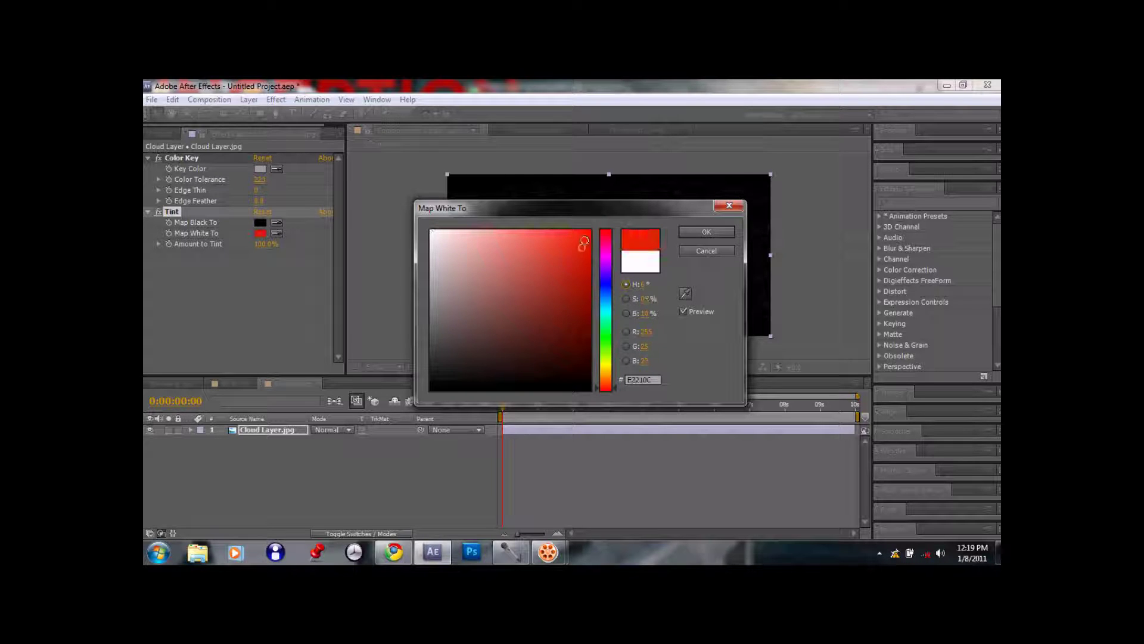
drag(583, 241, 576, 261)
click(706, 232)
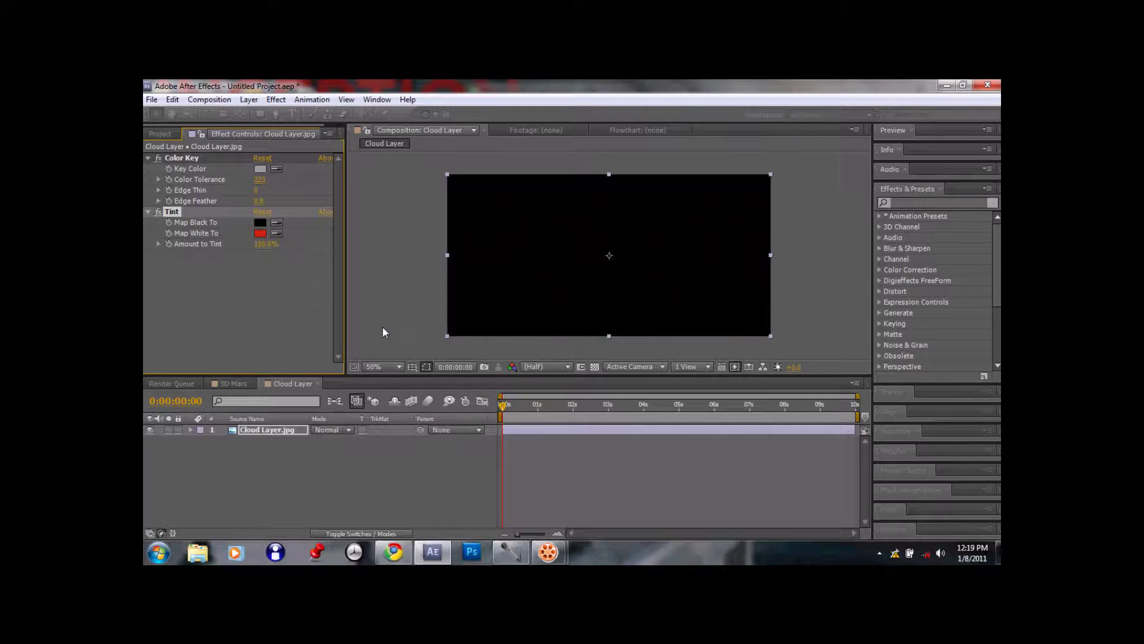
click(233, 383)
Add the Cloud Layer comp to 3D Mars and wrap it onto a CC Sphere
click(160, 134)
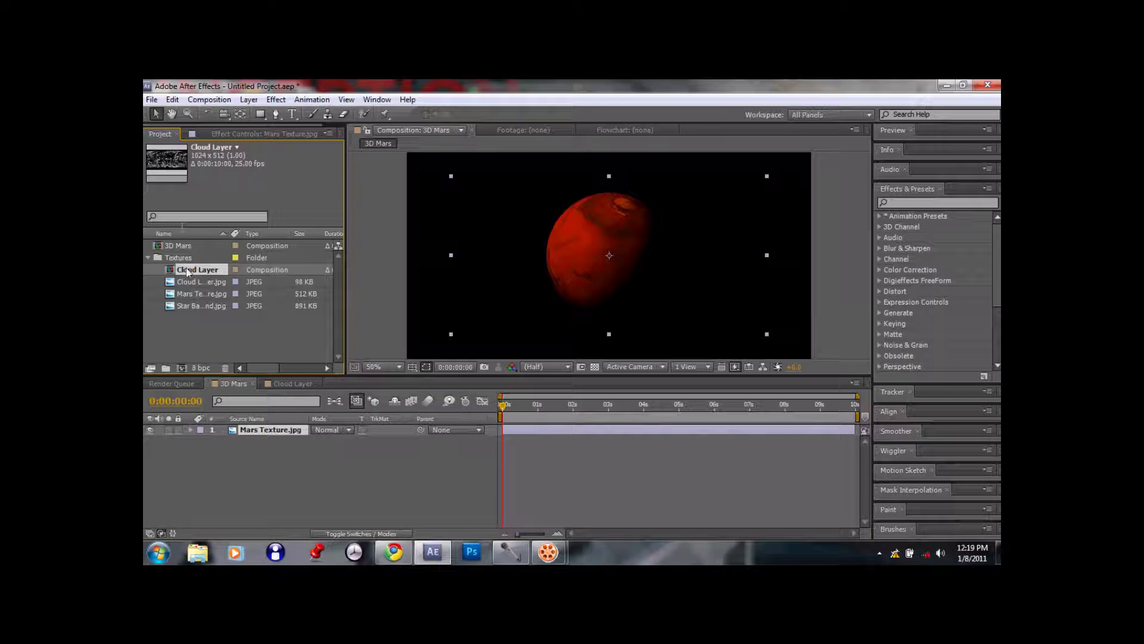
drag(190, 269, 258, 434)
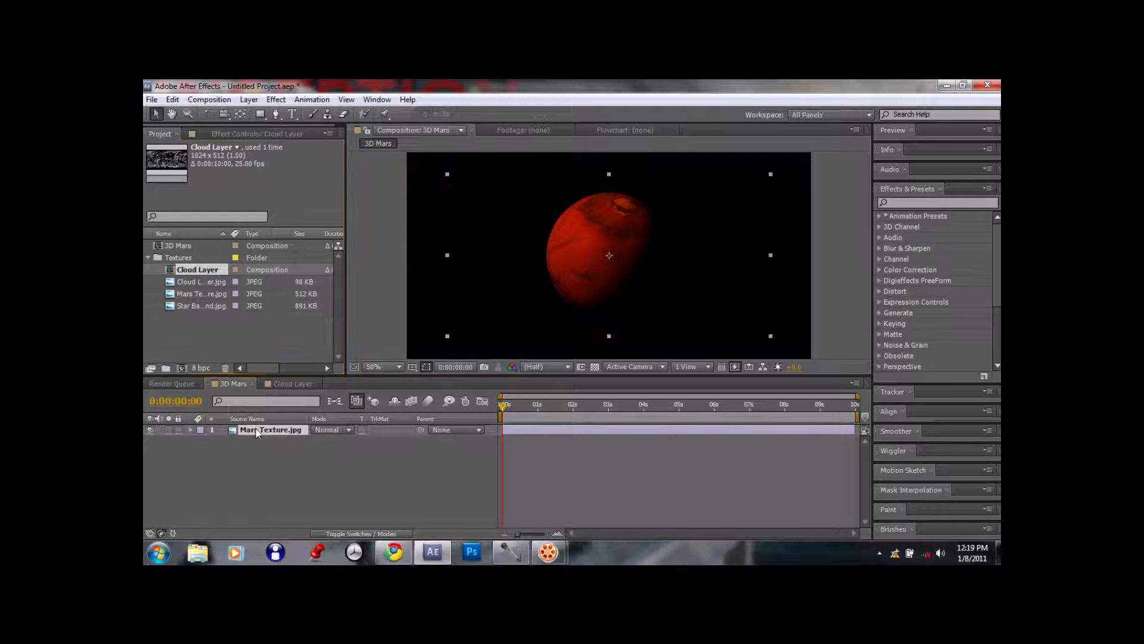
click(276, 100)
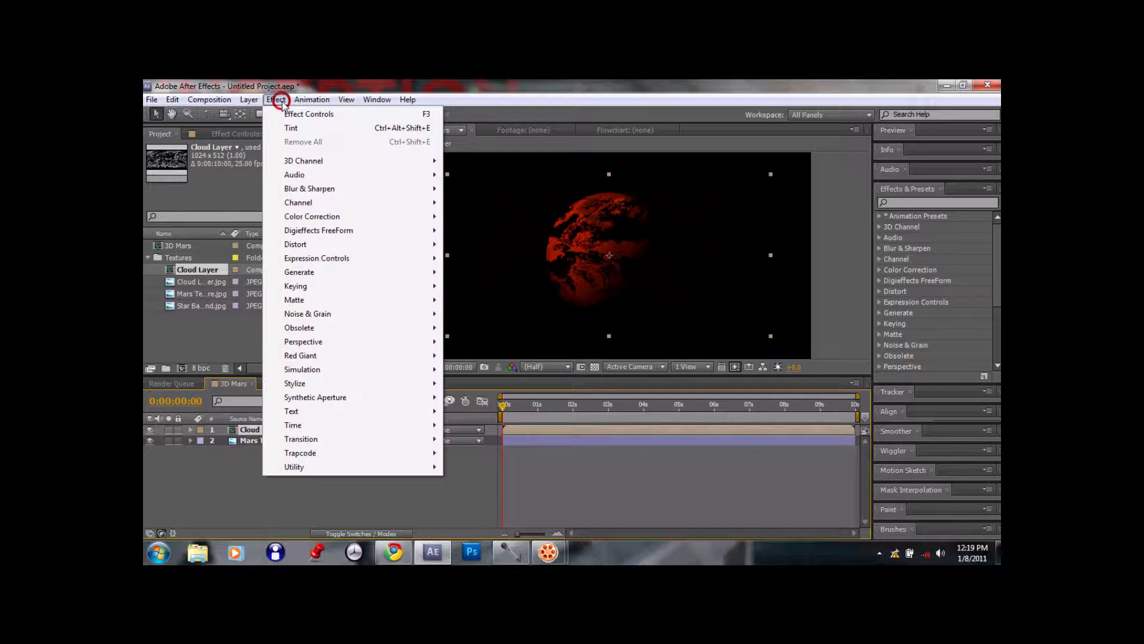
mouse_move(367, 343)
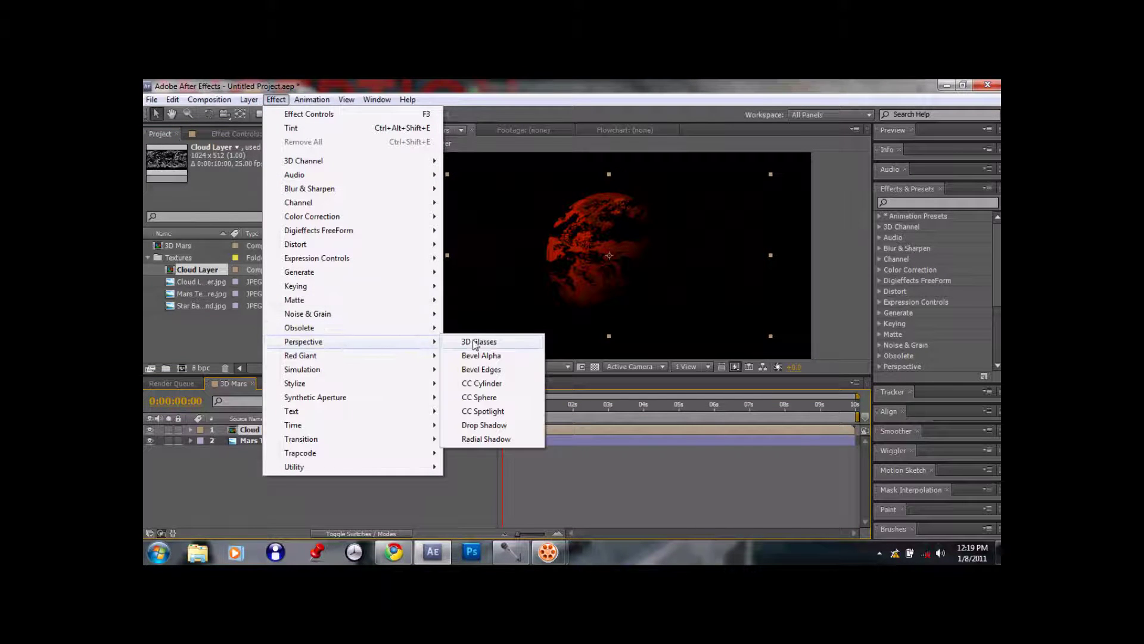
click(494, 397)
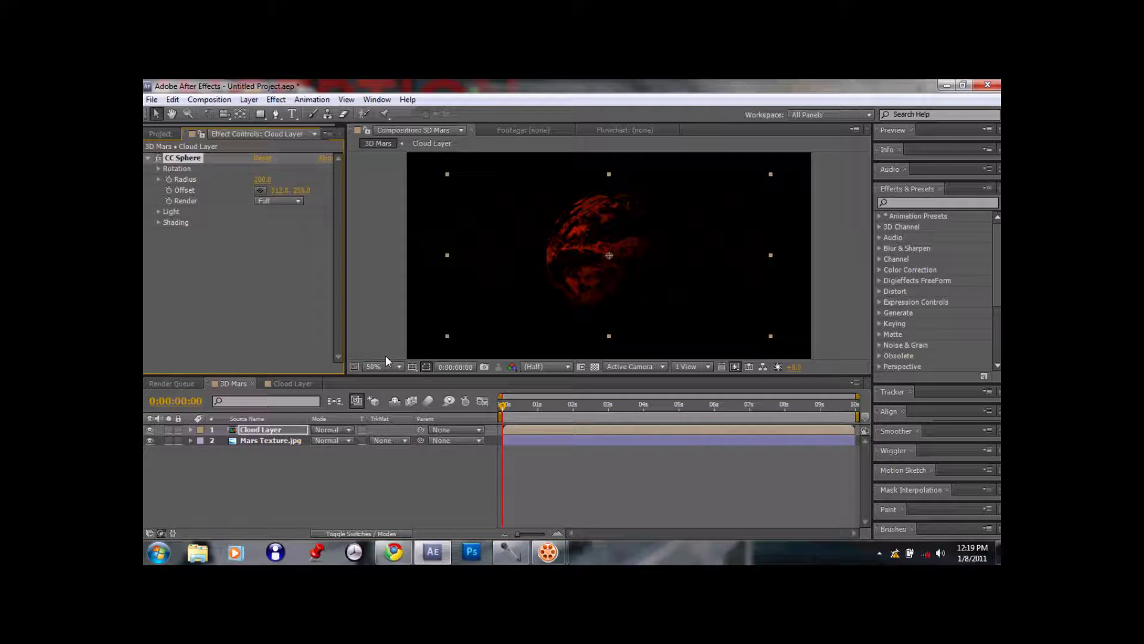
Try Overlay, then set the Cloud Layer to Lighten and preview about 1.5 seconds in
click(352, 430)
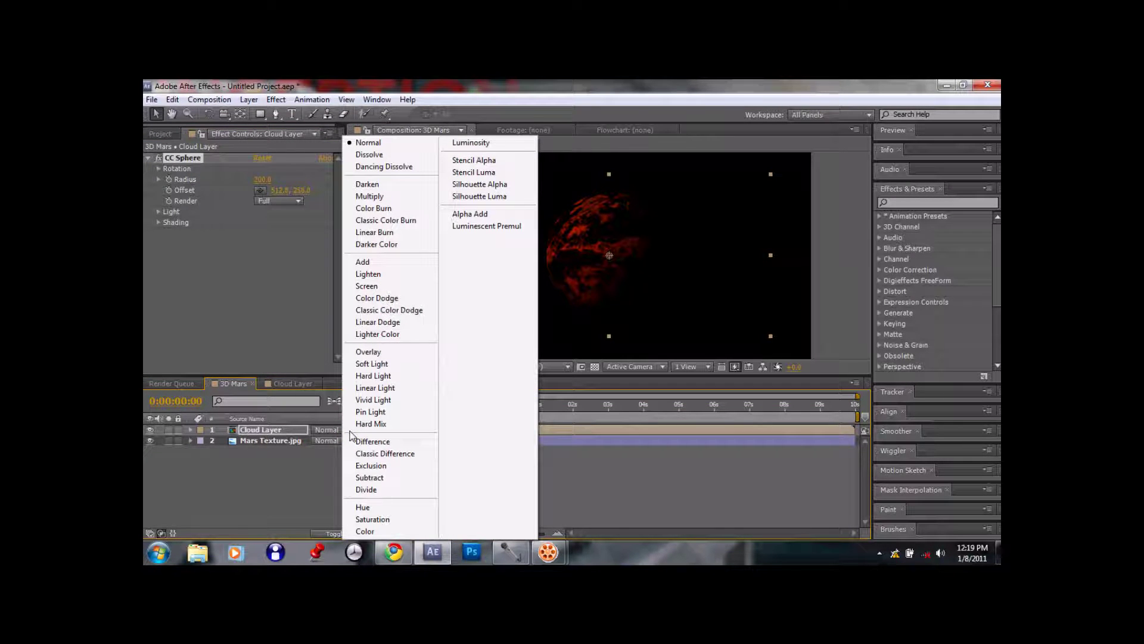
click(380, 352)
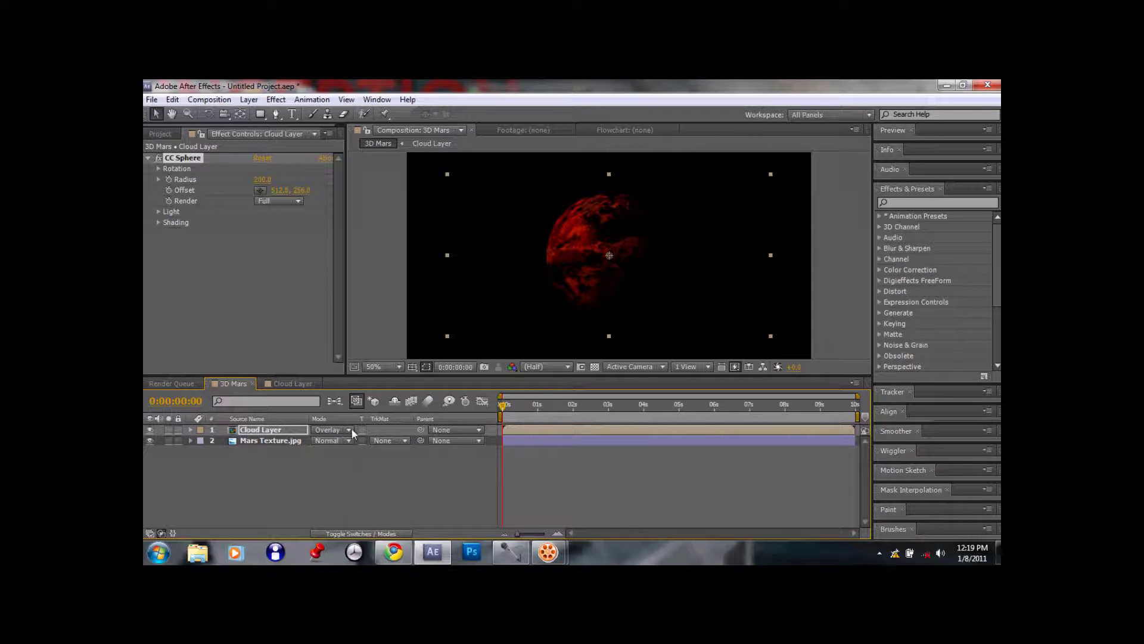
click(334, 429)
click(368, 274)
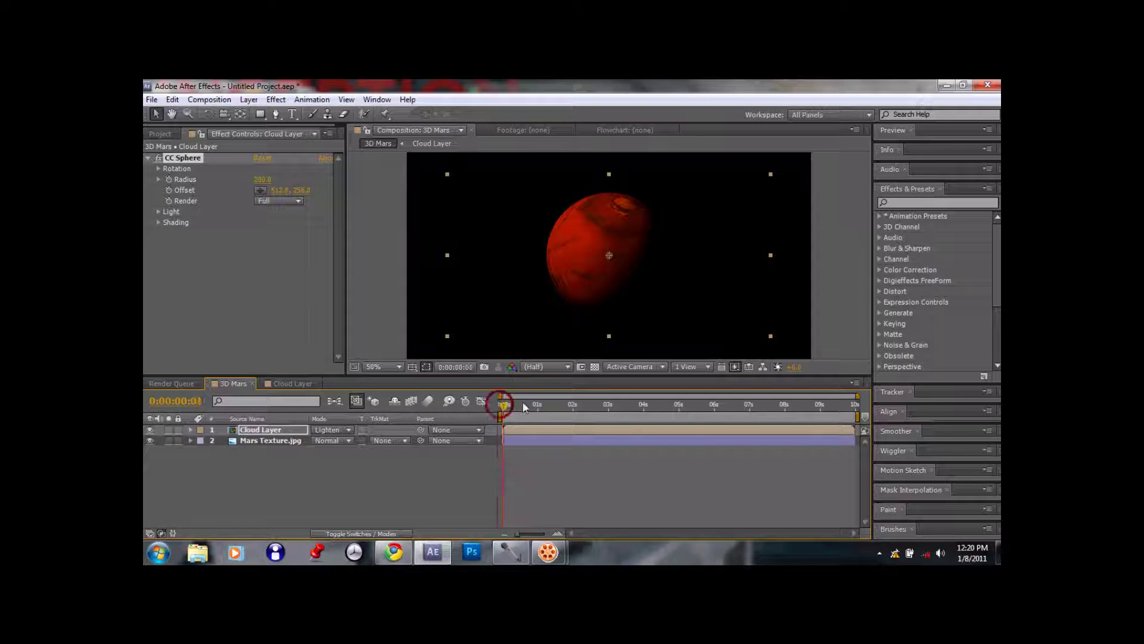
mouse_move(502, 404)
mouse_down()
mouse_move(554, 407)
mouse_move(502, 410)
mouse_up()
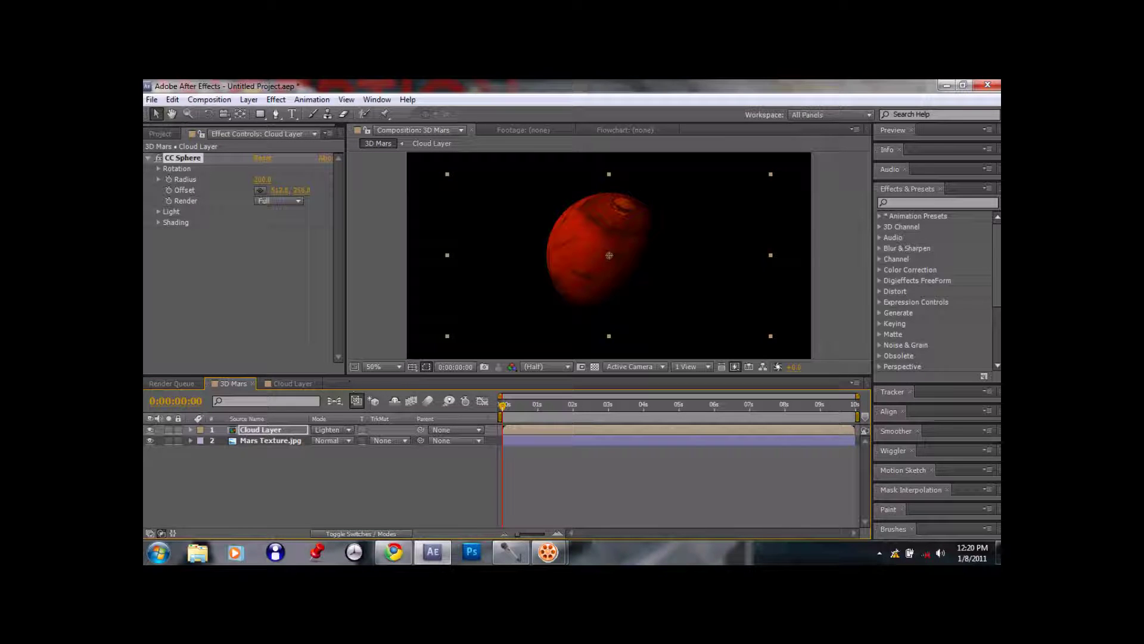
Set the CC Sphere light colour to red C91515 and Light Height to -27
click(158, 211)
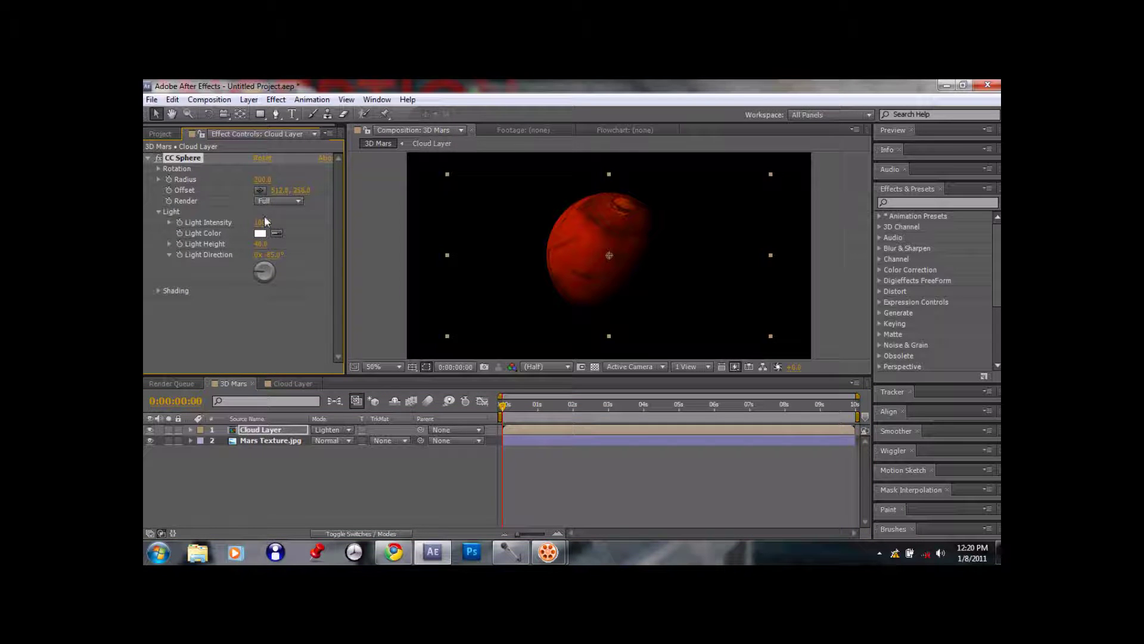
mouse_move(261, 221)
mouse_down()
mouse_move(239, 230)
mouse_move(248, 239)
mouse_up()
click(260, 233)
click(573, 263)
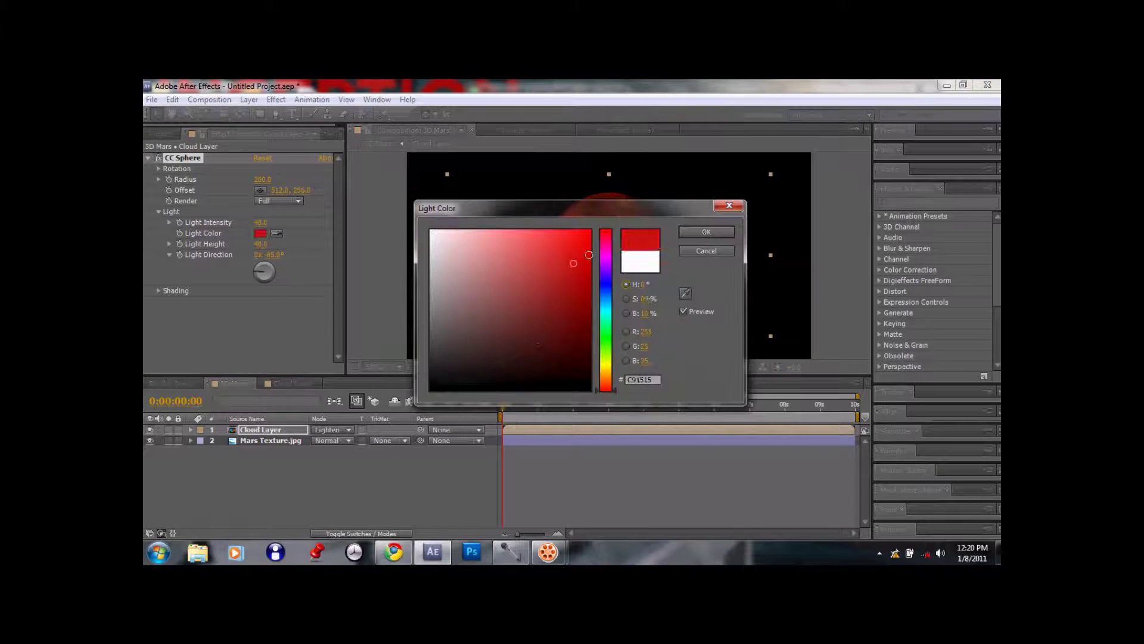
click(706, 232)
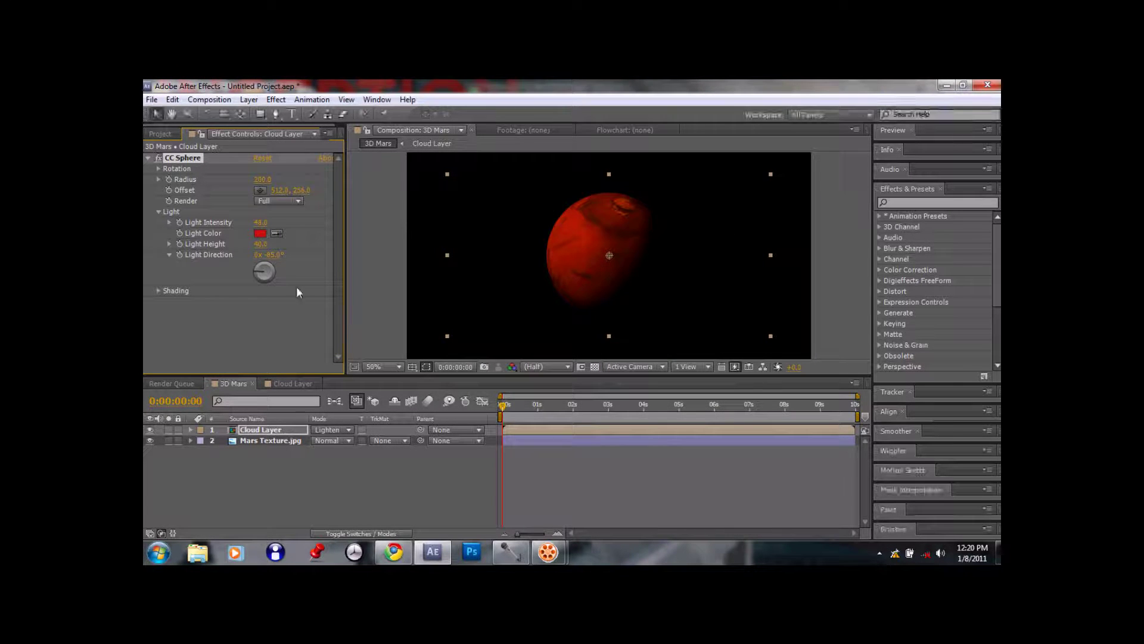
drag(267, 248, 338, 247)
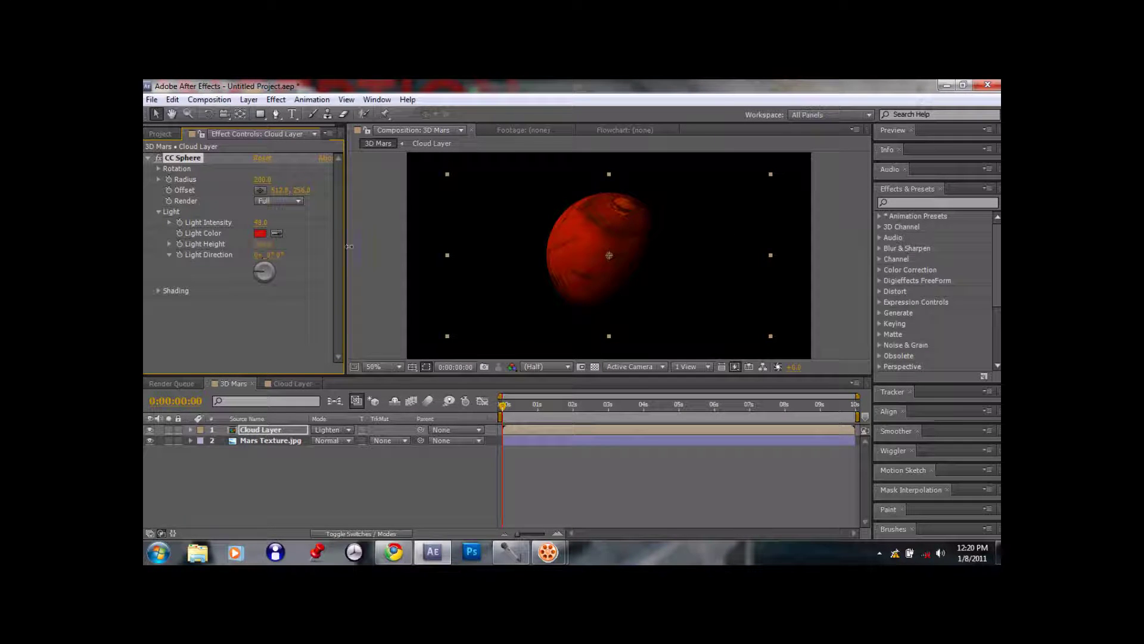
drag(483, 233, 310, 280)
click(159, 211)
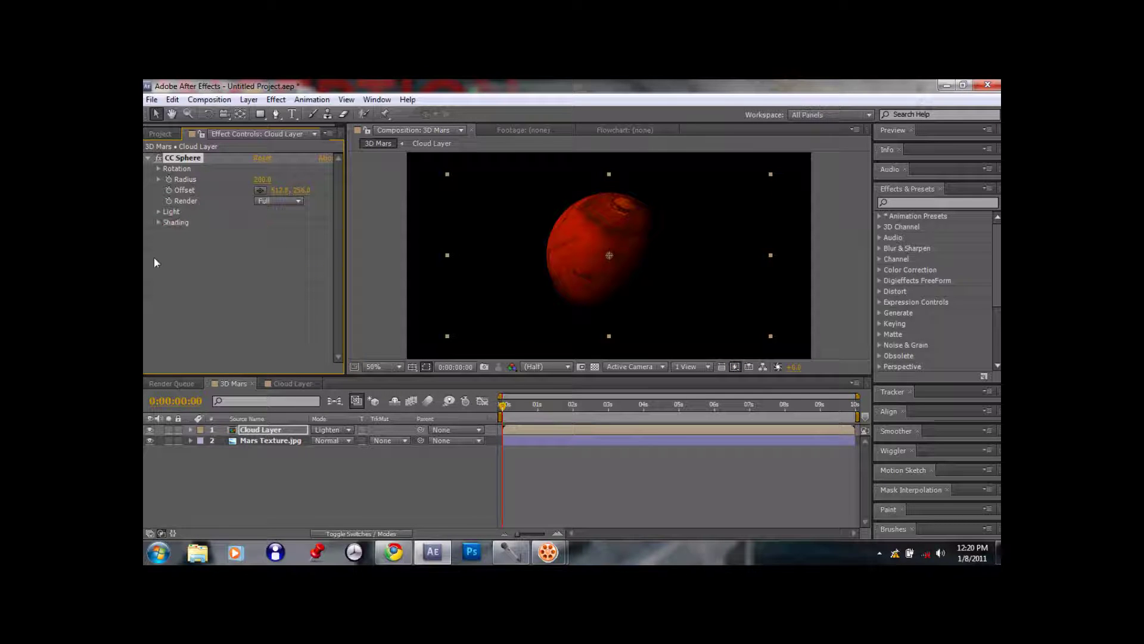
Raise the sphere's Ambient shading to 200 and deselect the Cloud Layer
click(159, 222)
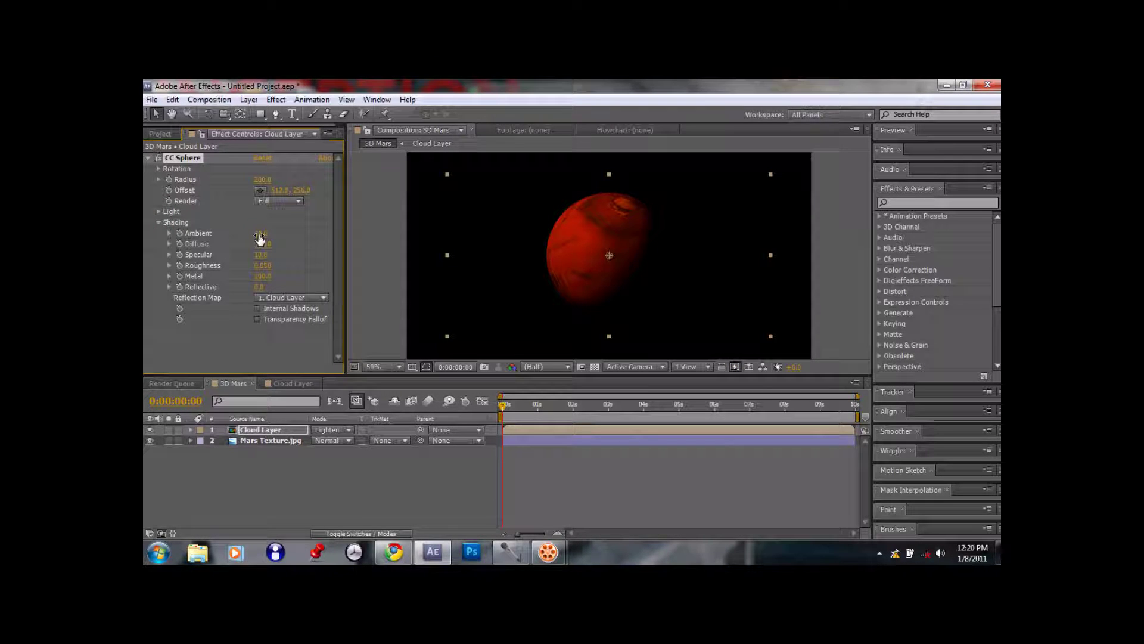
mouse_move(364, 233)
mouse_down()
mouse_move(419, 231)
mouse_move(335, 248)
mouse_up()
click(160, 222)
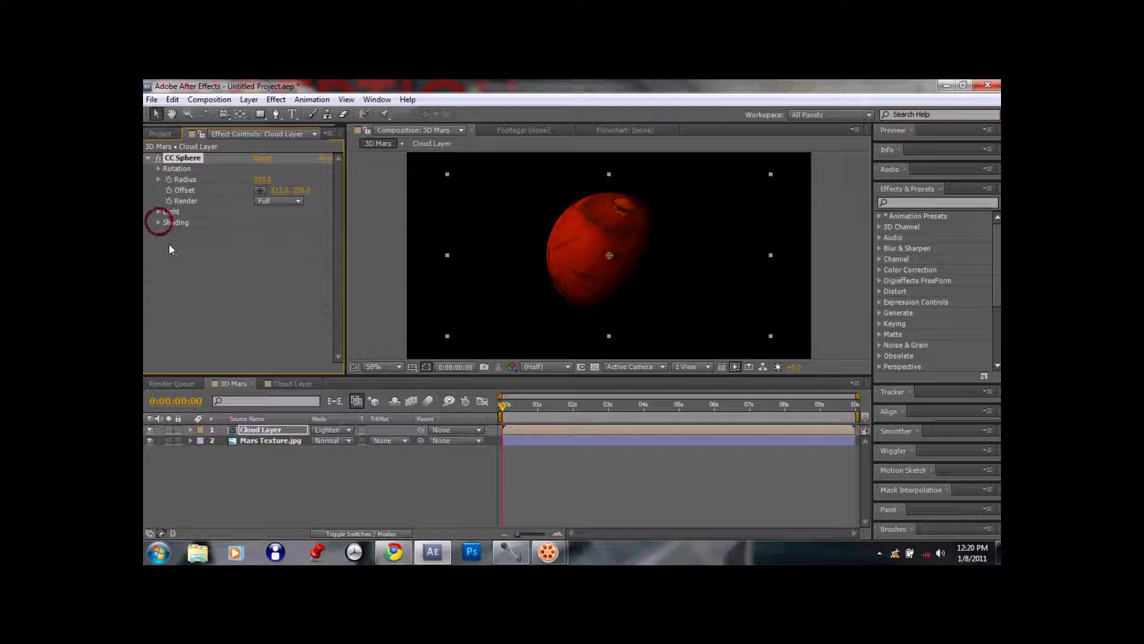
click(290, 482)
Create a comp-sized white solid, then delete White Solid 1 from the 3D Mars timeline
click(171, 134)
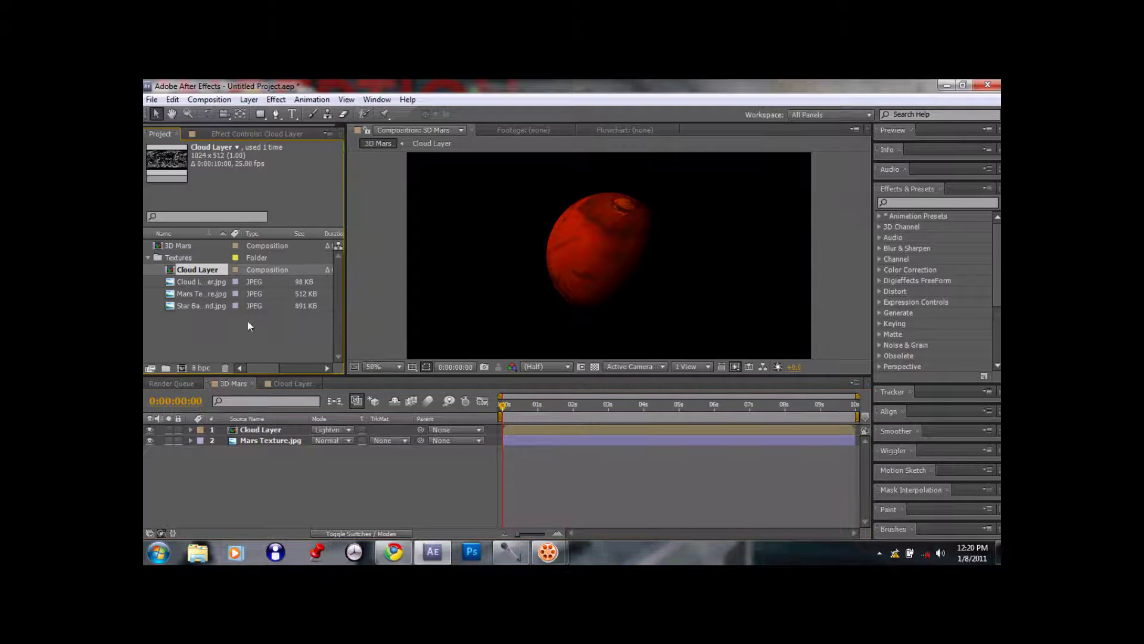
right_click(292, 463)
mouse_move(379, 341)
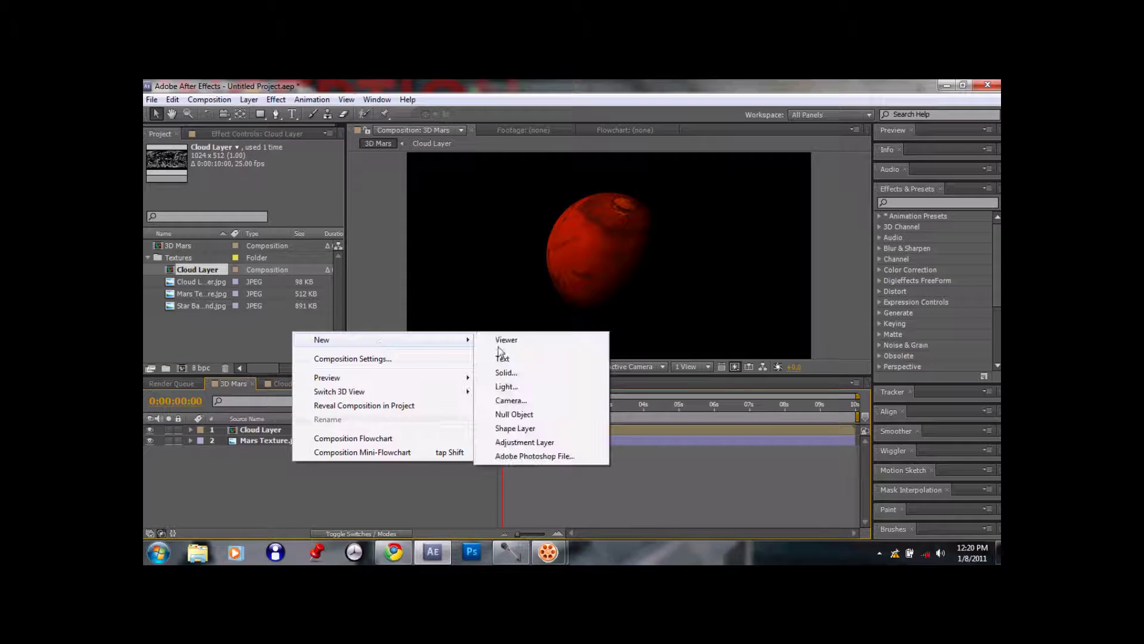
click(529, 374)
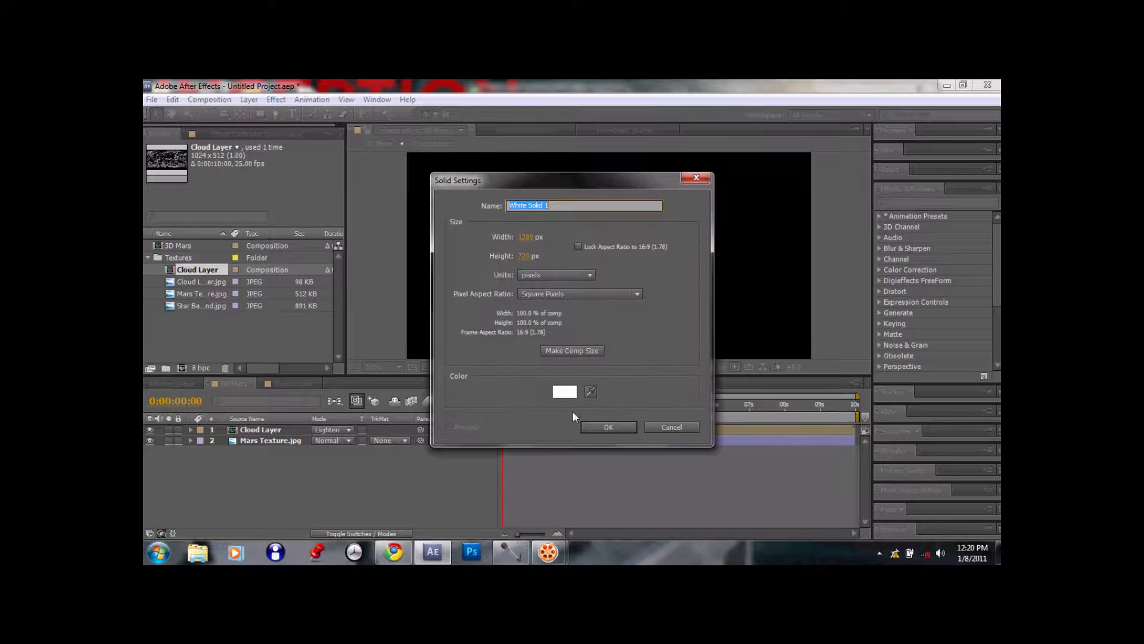
click(569, 357)
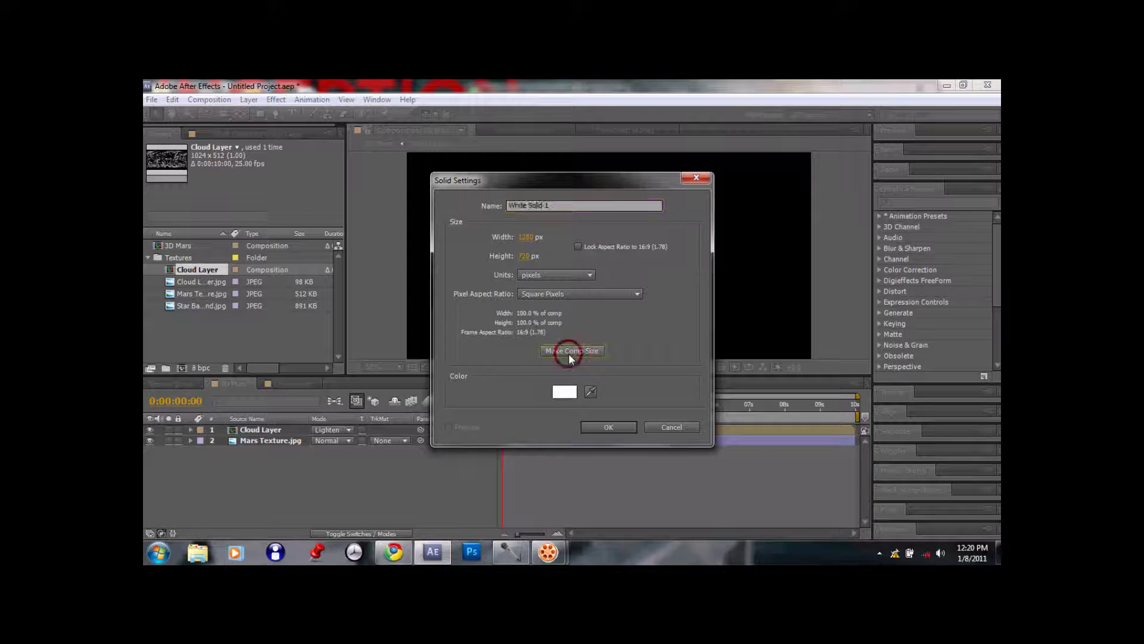
click(607, 428)
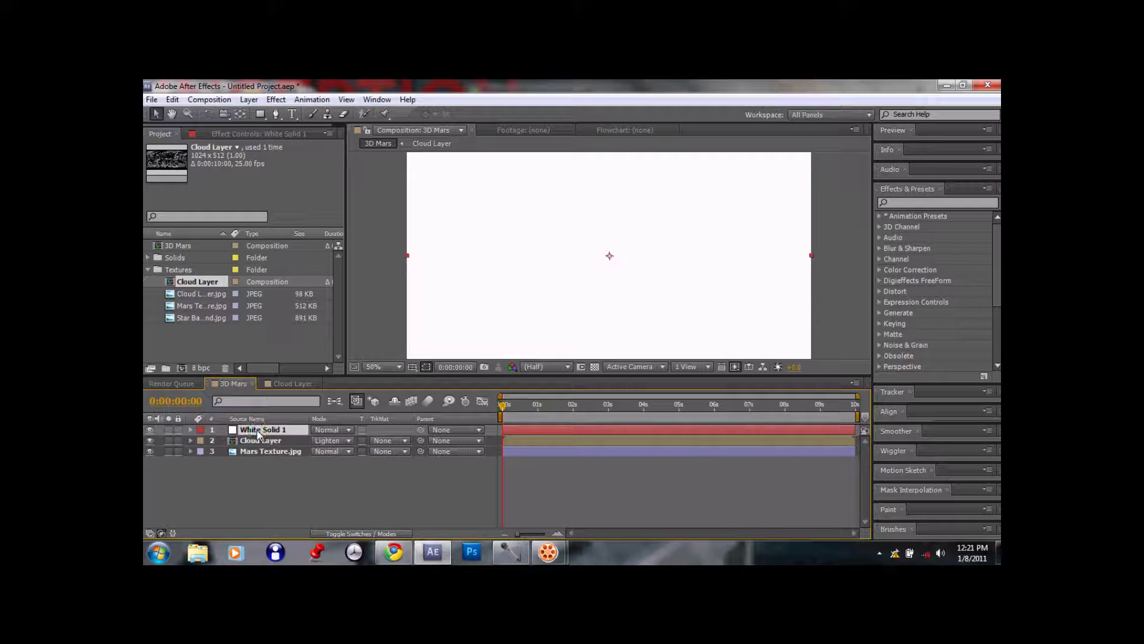
key(Delete)
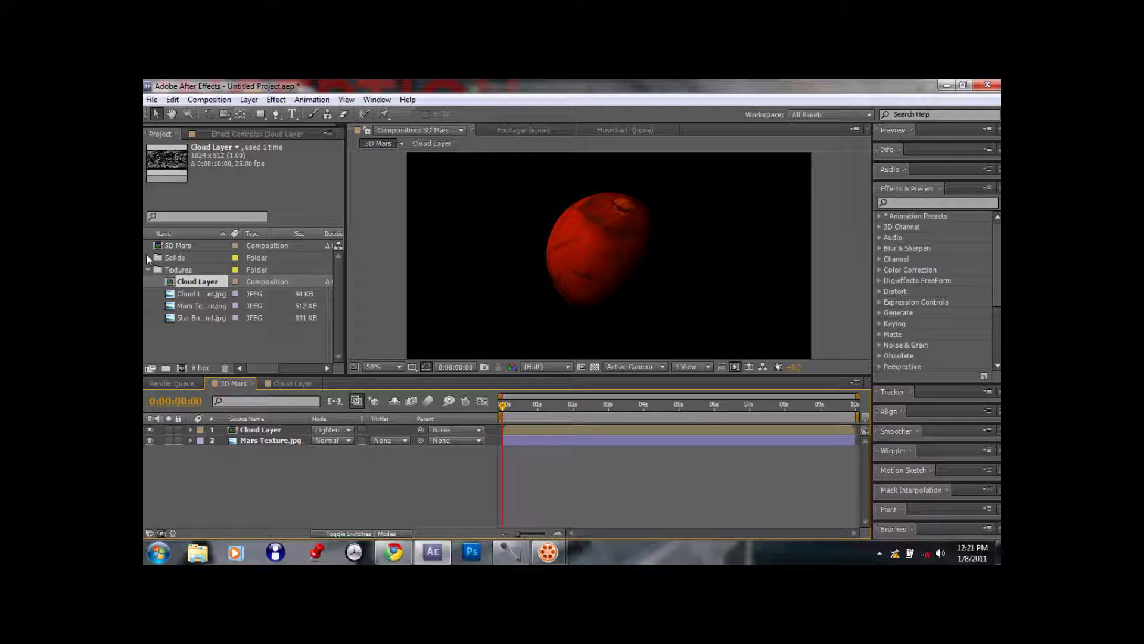
Create a new composition from White Solid 1 in the Solids folder
click(154, 273)
click(192, 270)
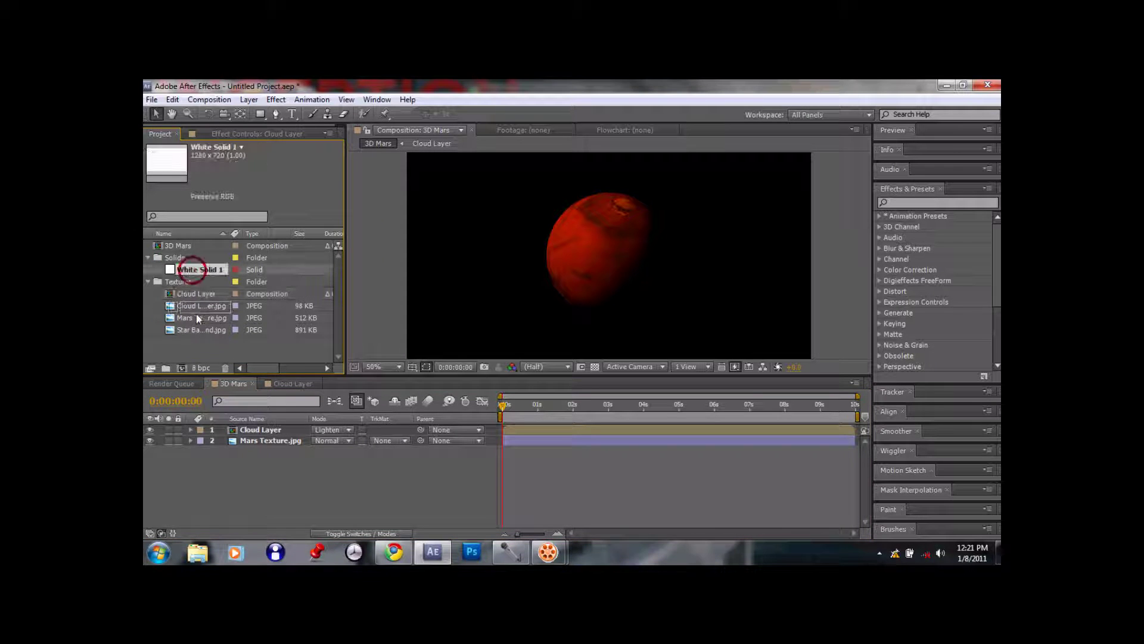
click(180, 368)
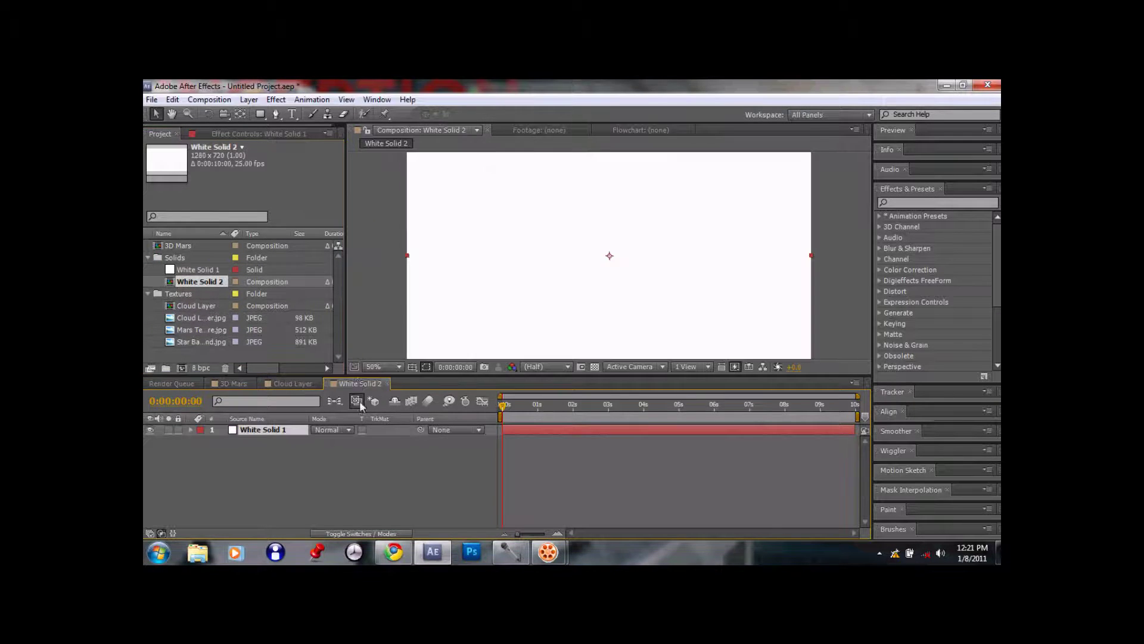
Add a Tint effect that maps the solid's white to orange F24009
click(280, 102)
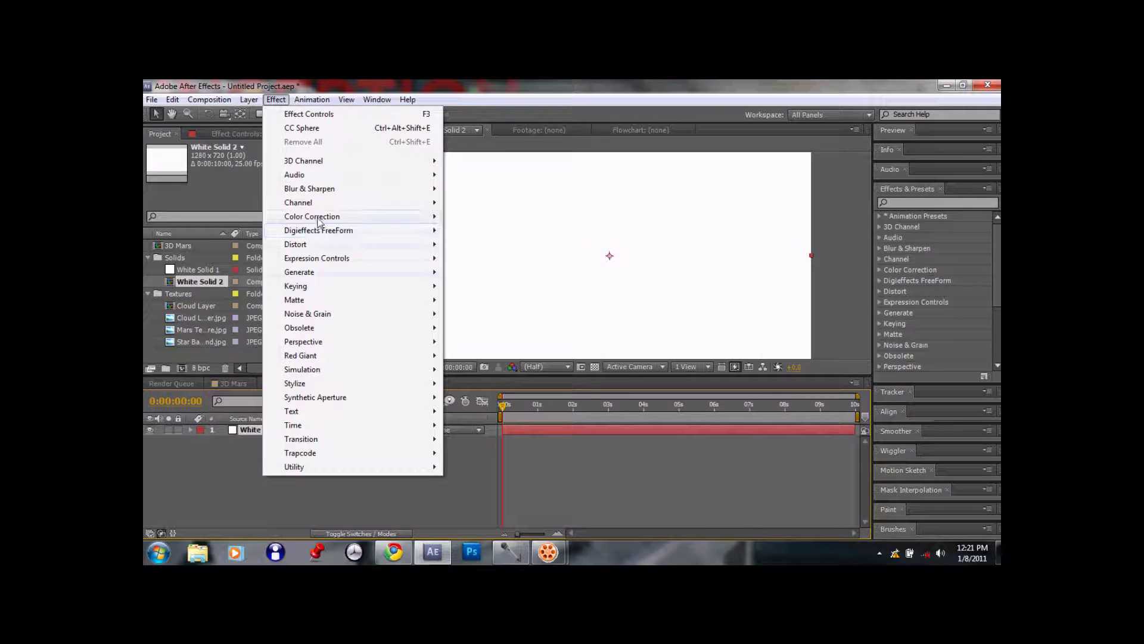
mouse_move(437, 220)
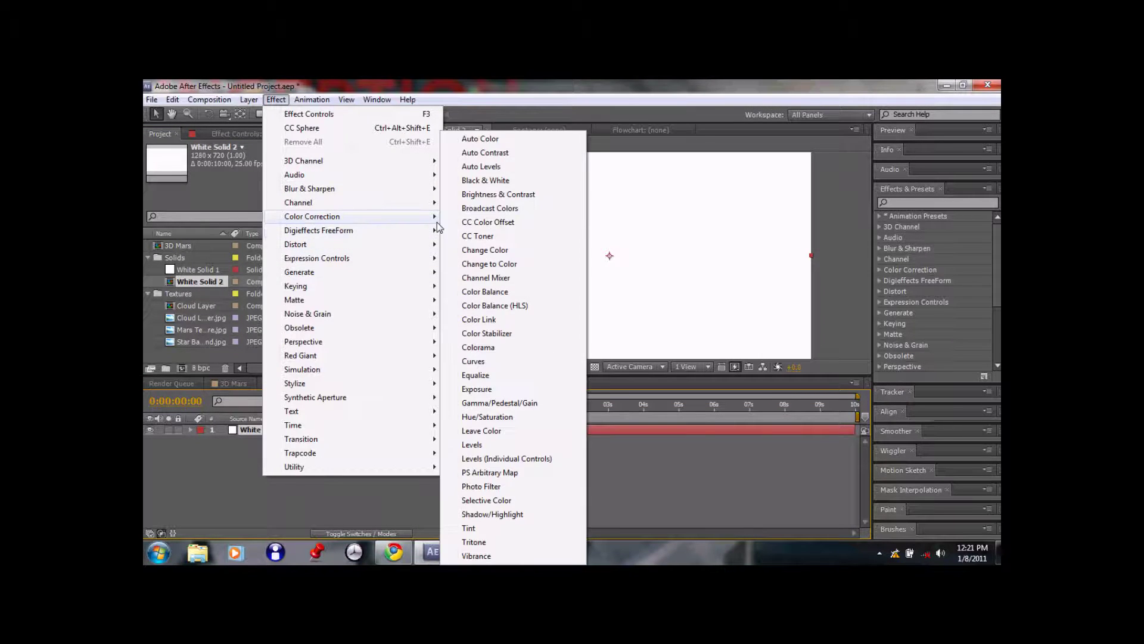
click(500, 528)
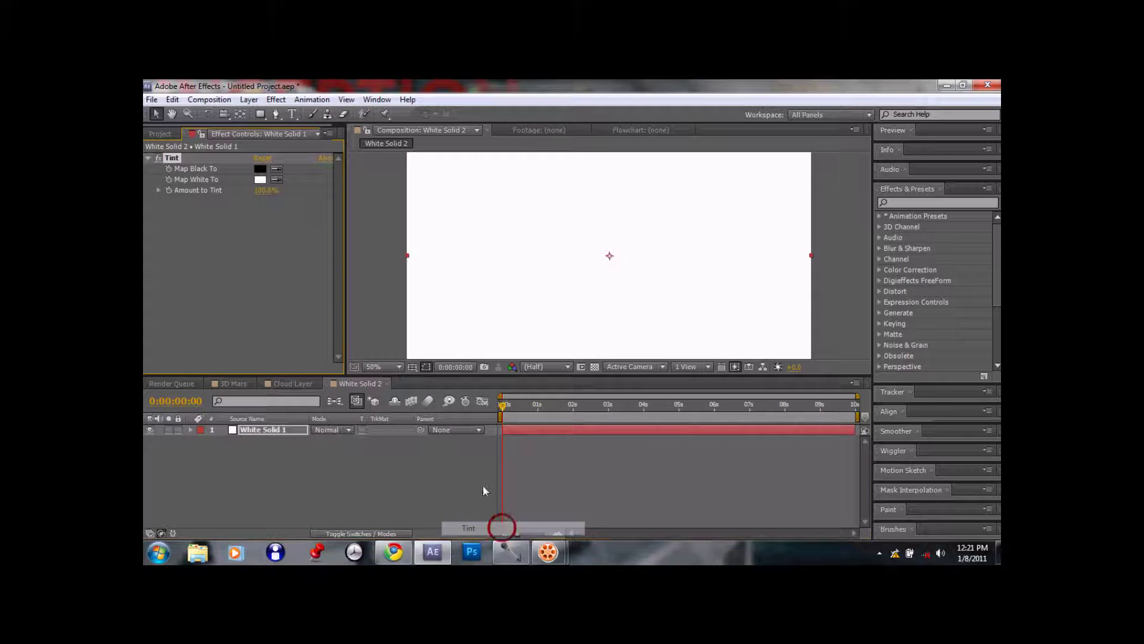
click(260, 180)
drag(607, 389, 605, 384)
click(584, 238)
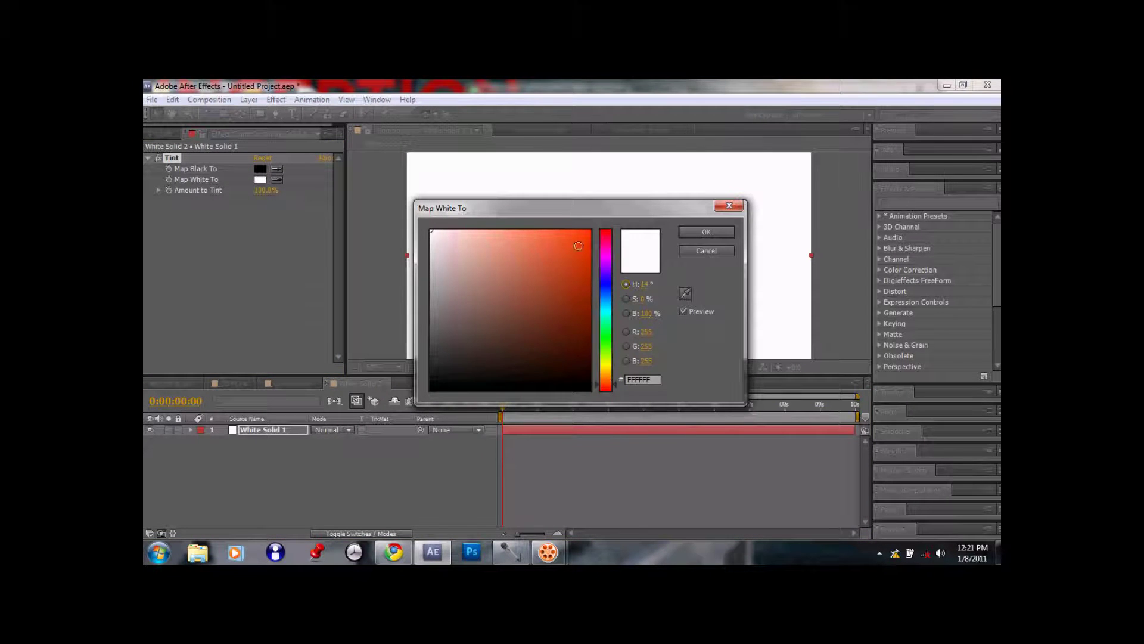
click(702, 232)
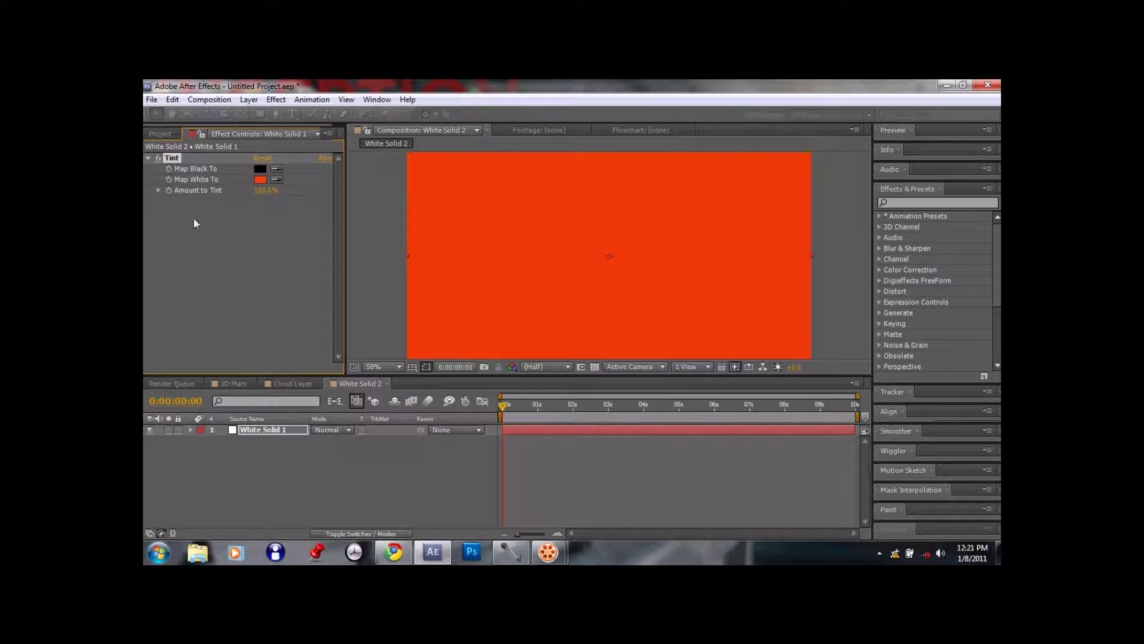
Place White Solid 2 above Cloud Layer in 3D Mars, wrap it in CC Sphere, blend Soft Light
click(234, 383)
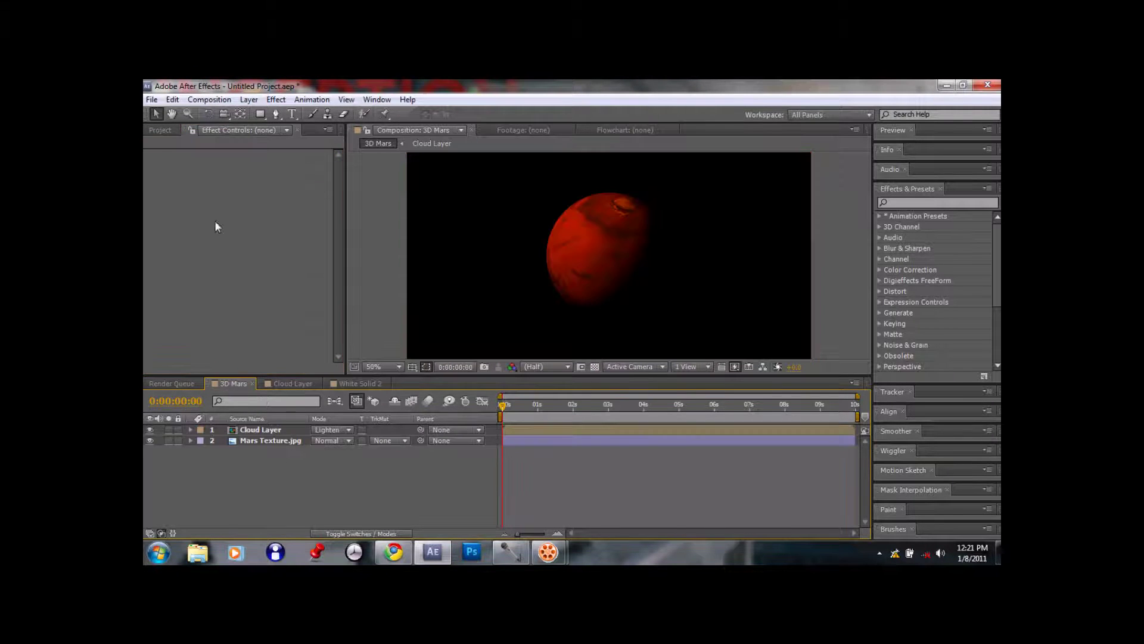
click(160, 133)
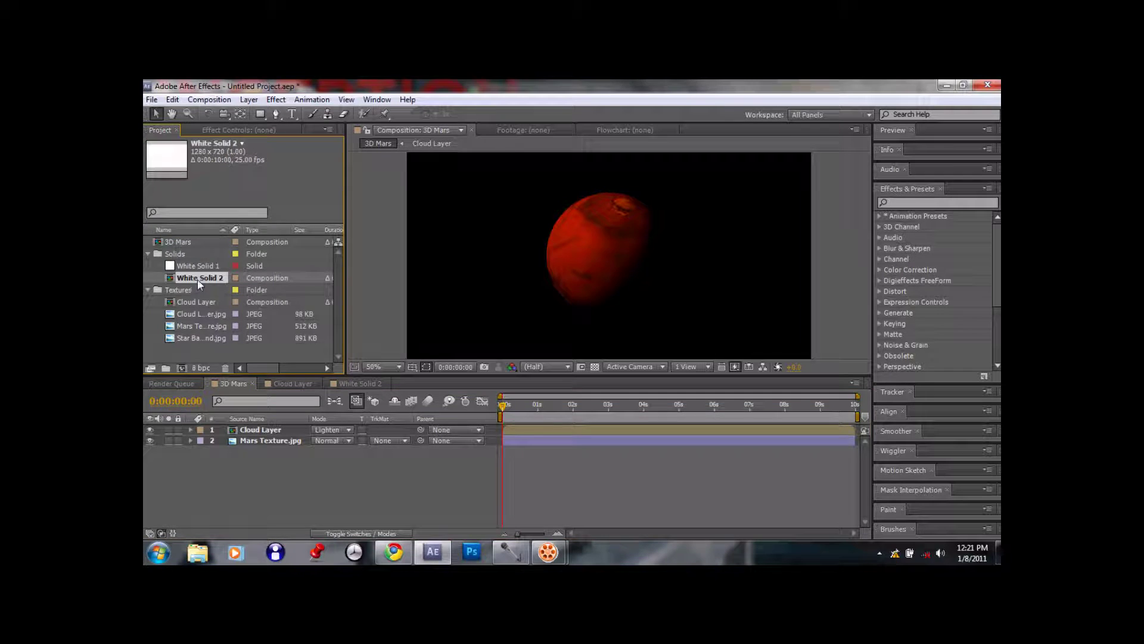
drag(198, 279, 260, 424)
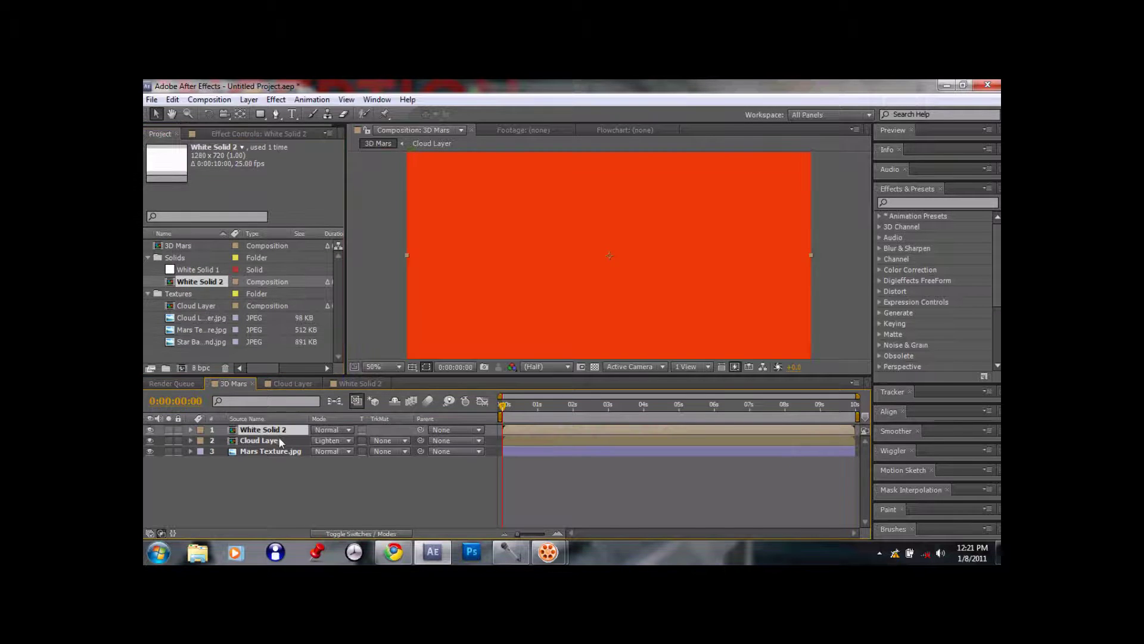
click(275, 100)
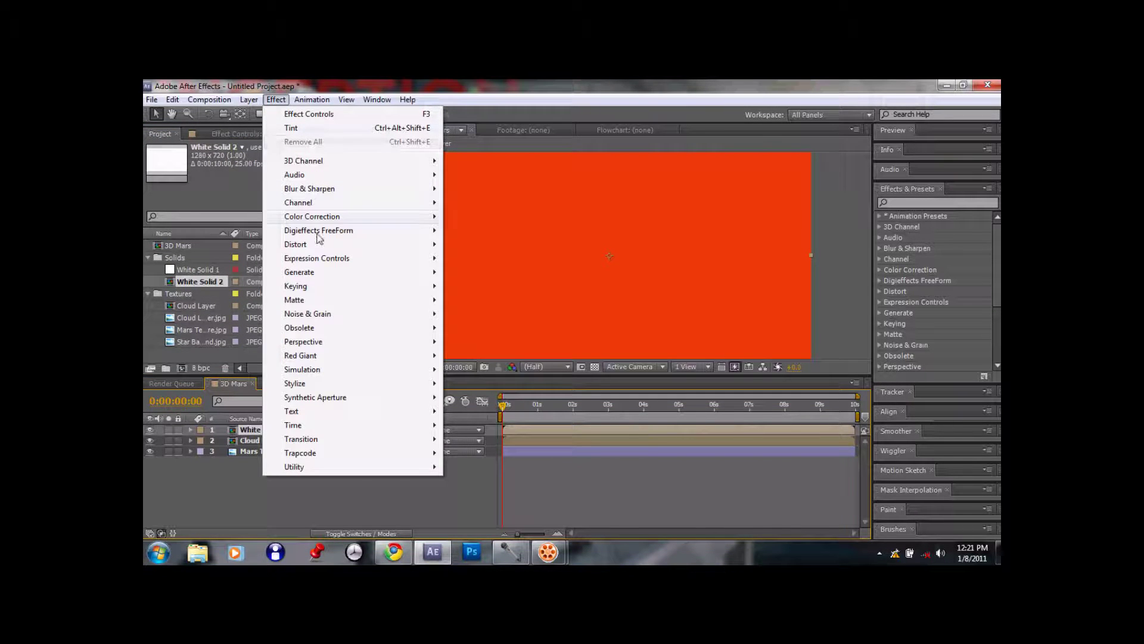
mouse_move(354, 342)
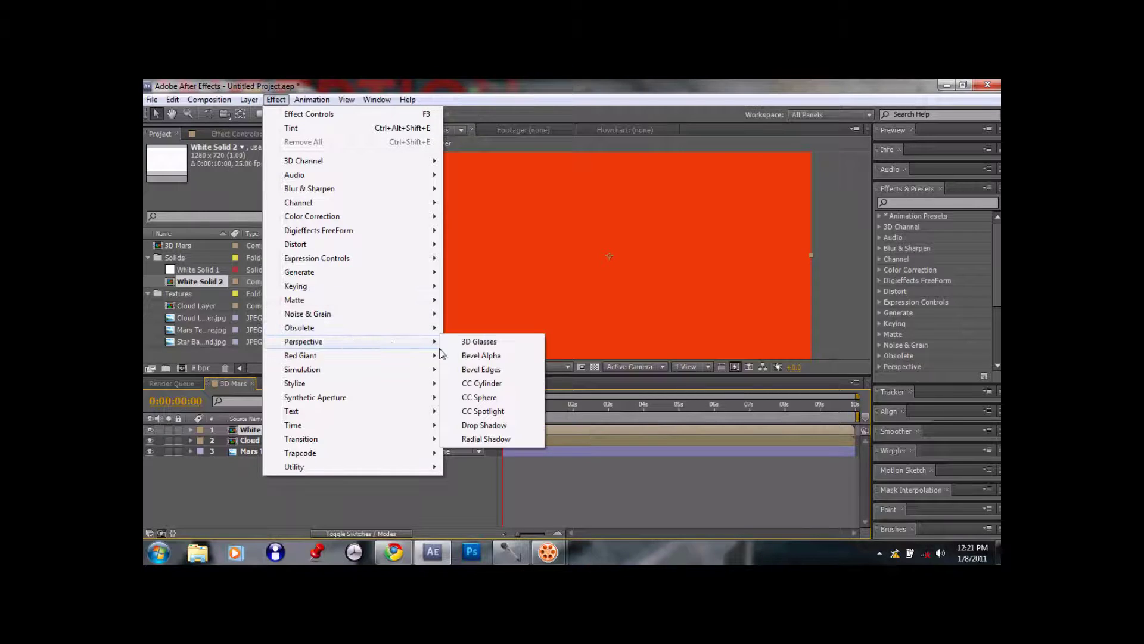
click(500, 401)
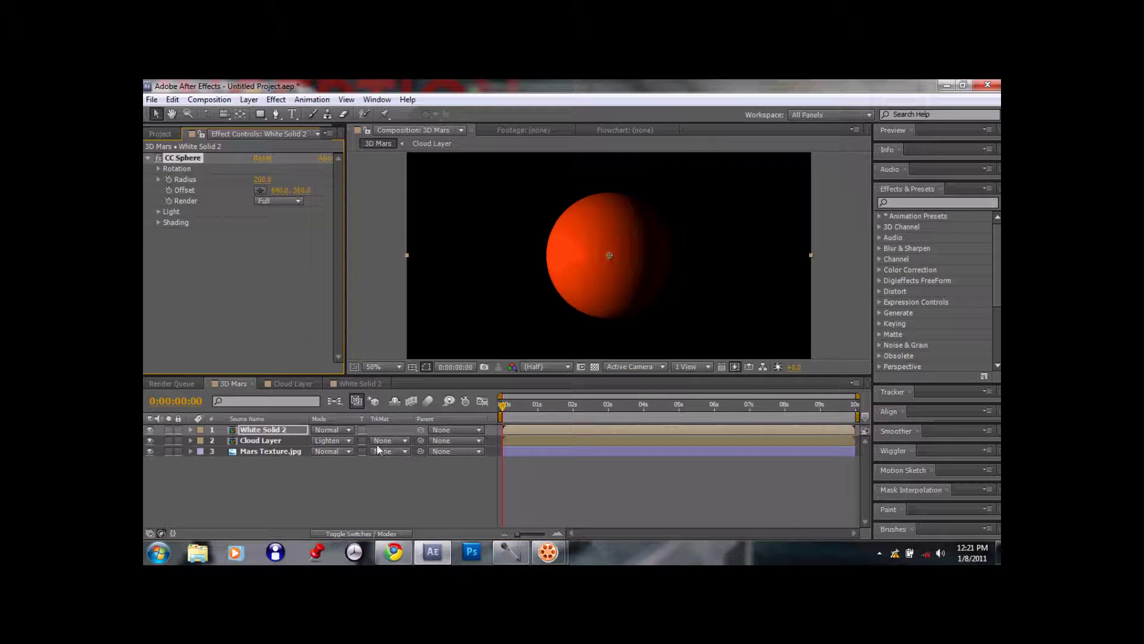
click(348, 430)
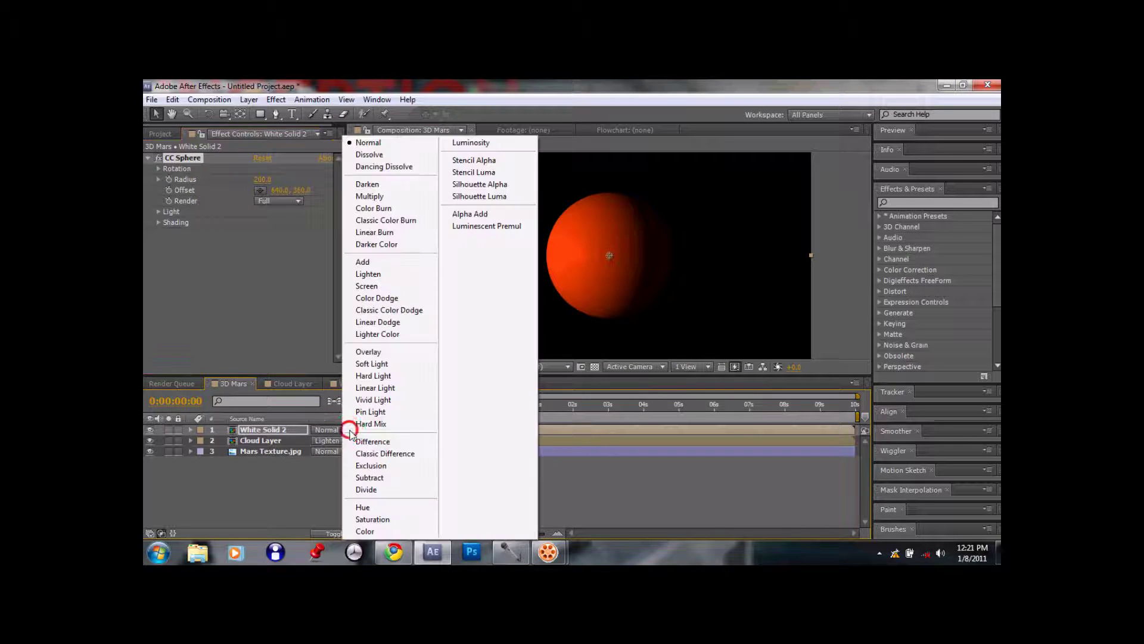
click(372, 364)
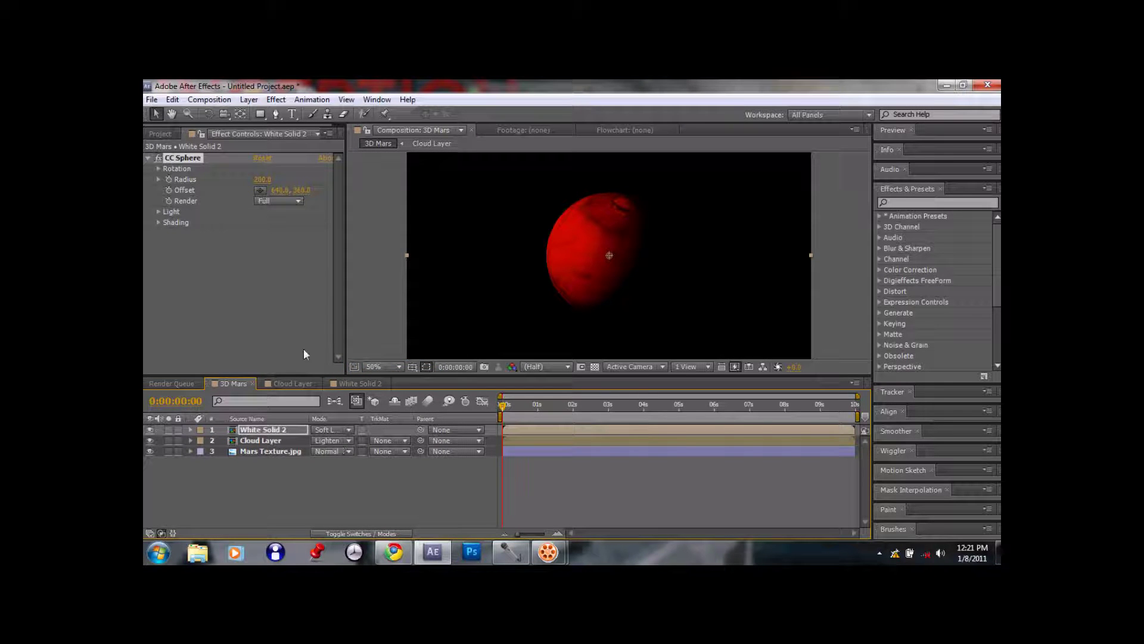
Set the sphere Radius to 204 and switch the layer to Hard Light
click(158, 169)
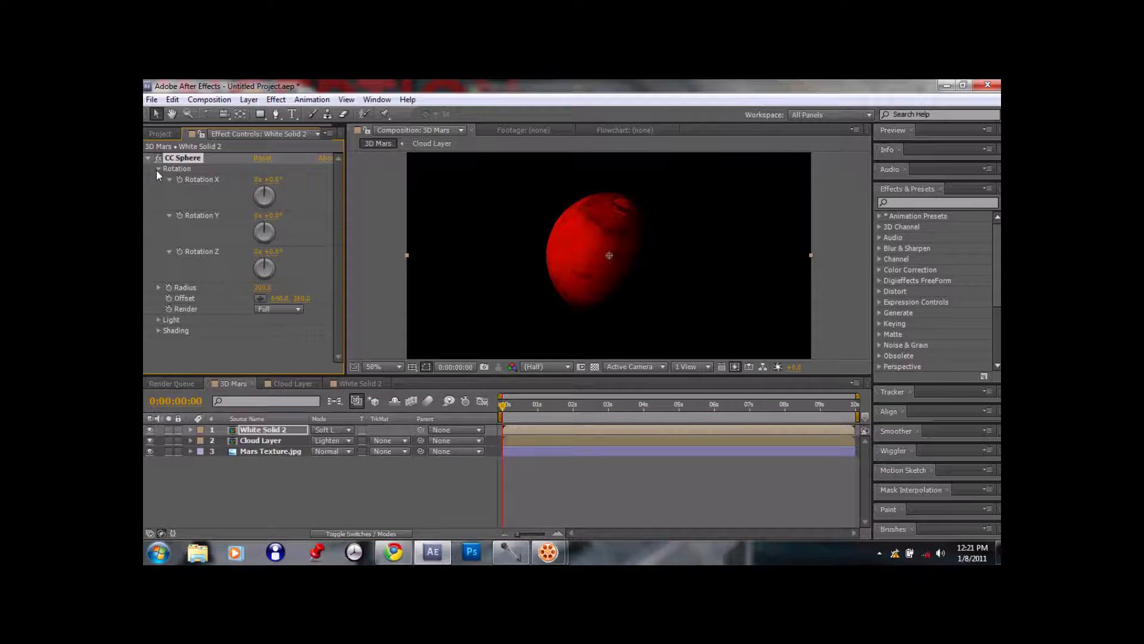
click(158, 168)
click(262, 180)
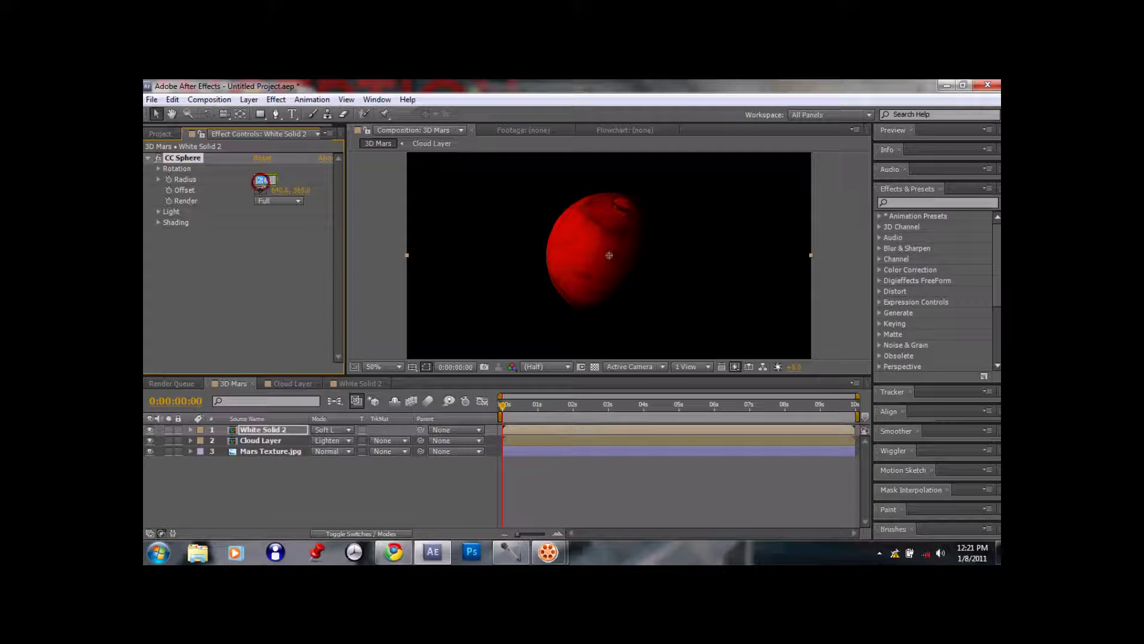
text(204)
key(Return)
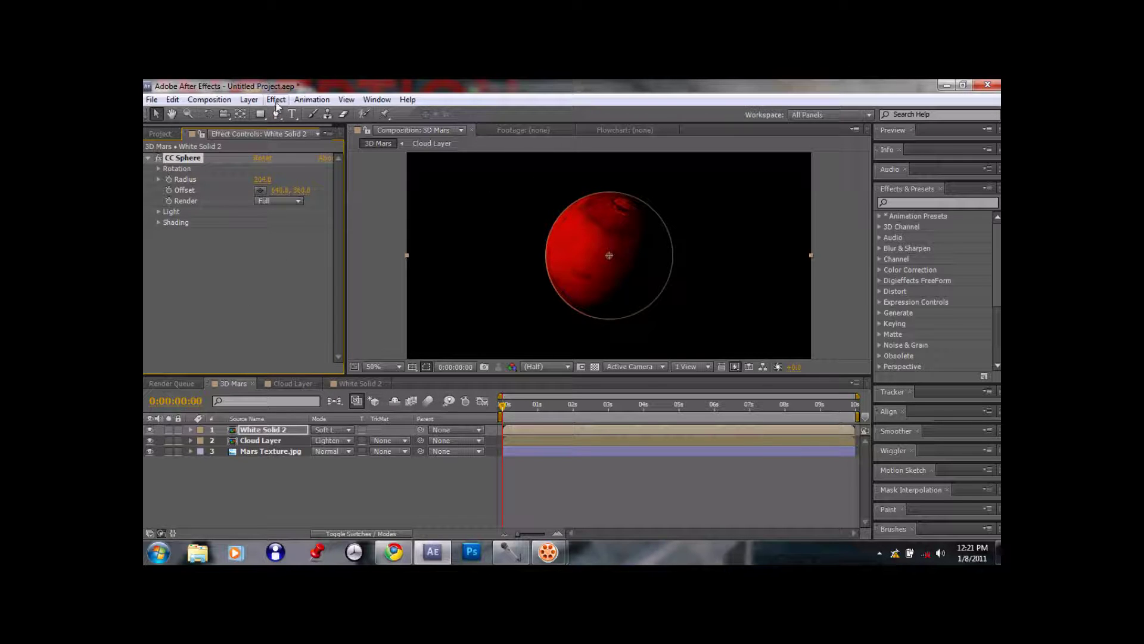
click(349, 430)
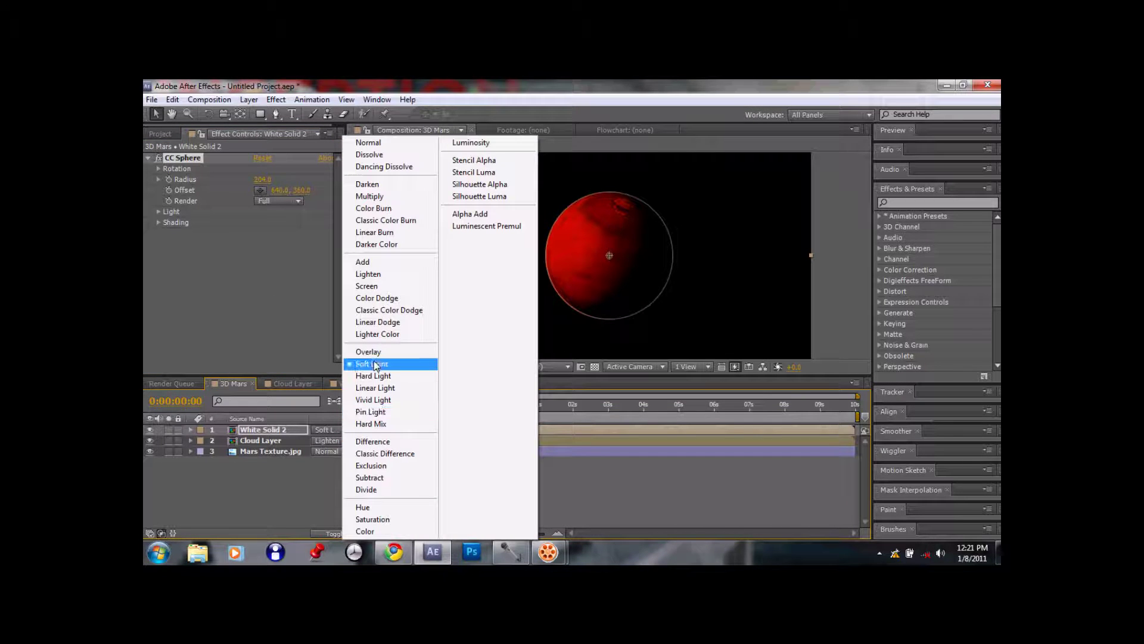
click(373, 375)
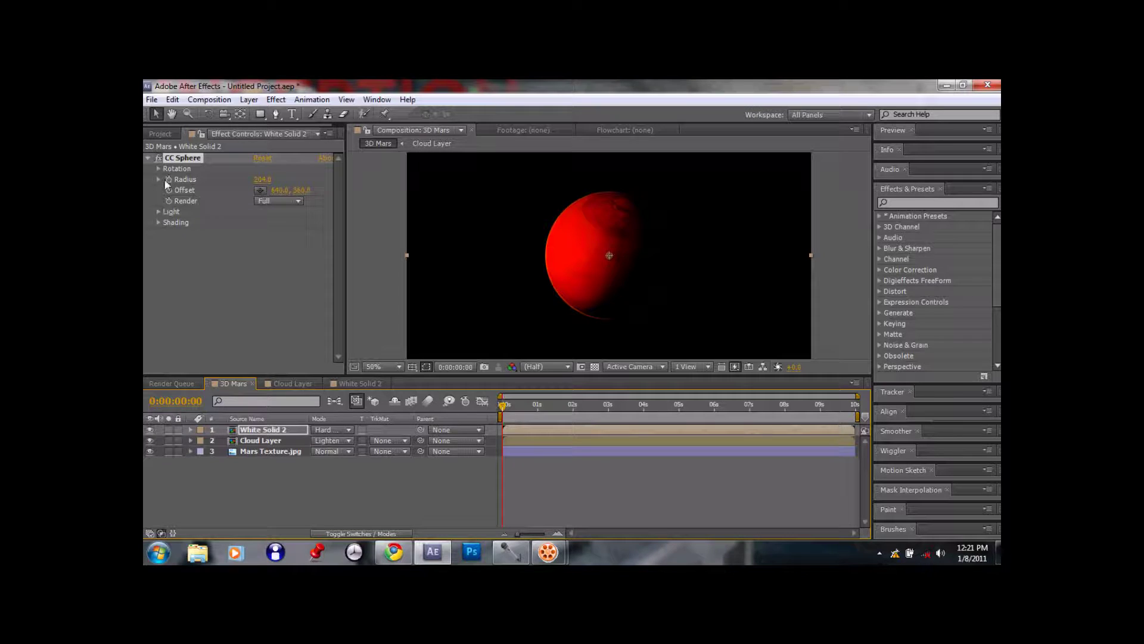
Lower the sphere's light intensity, color it D94343, turn its direction, and raise Ambient to 35
click(158, 212)
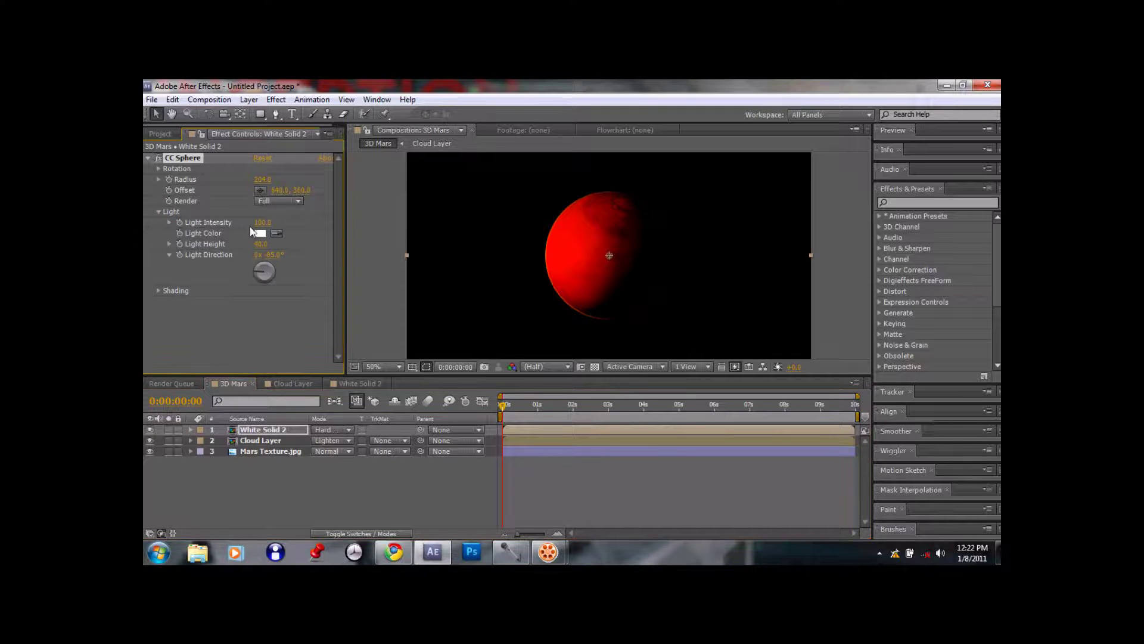
drag(262, 222, 238, 225)
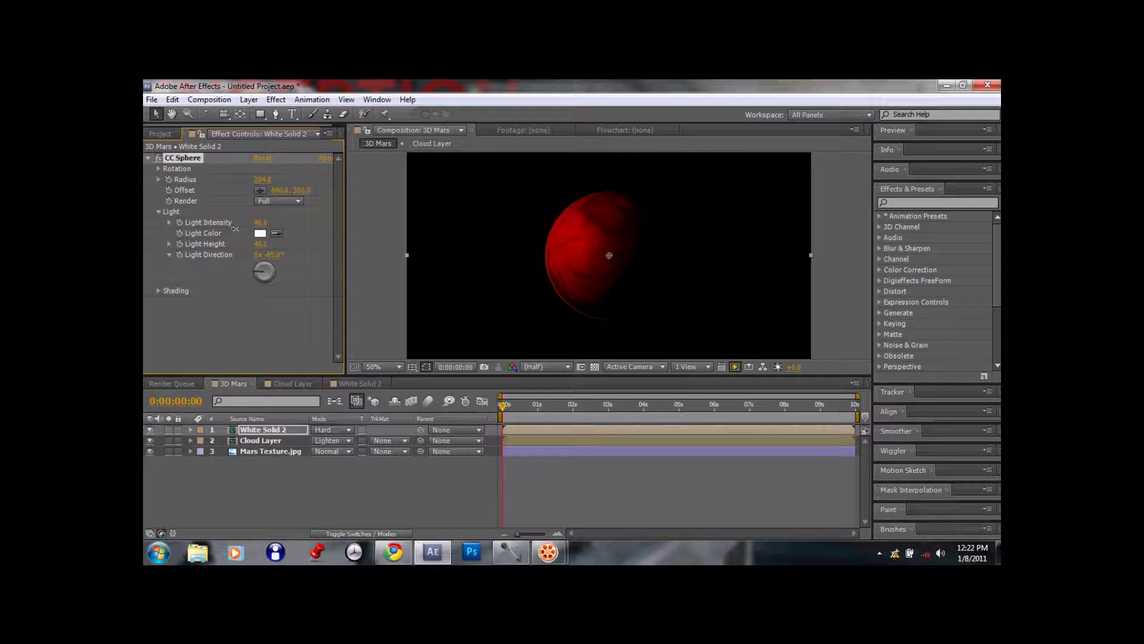
click(260, 233)
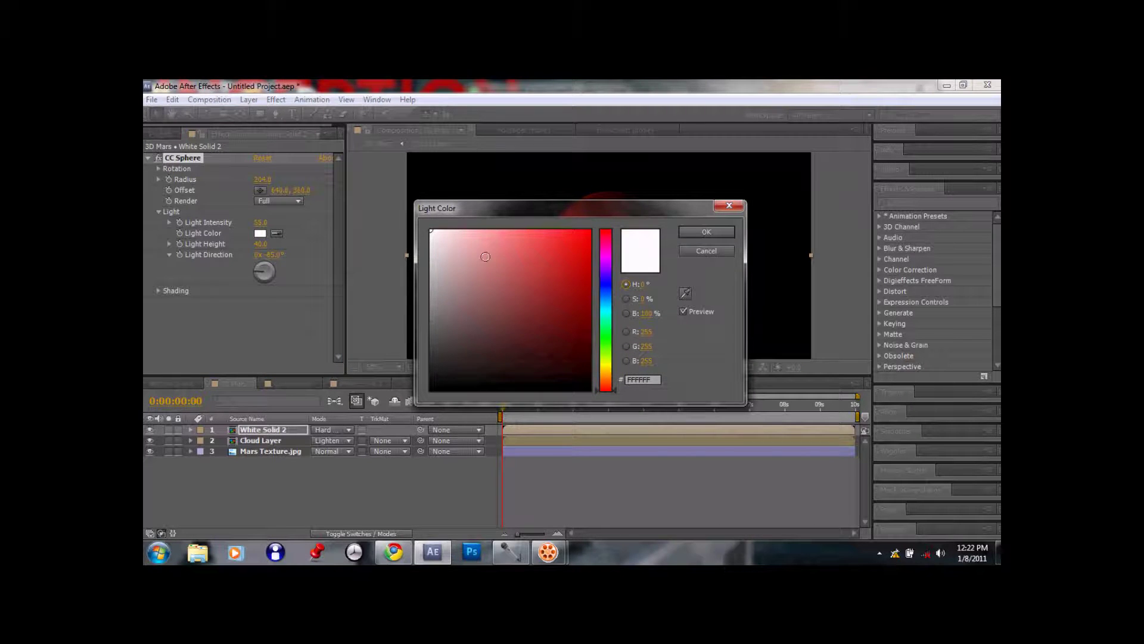
click(571, 244)
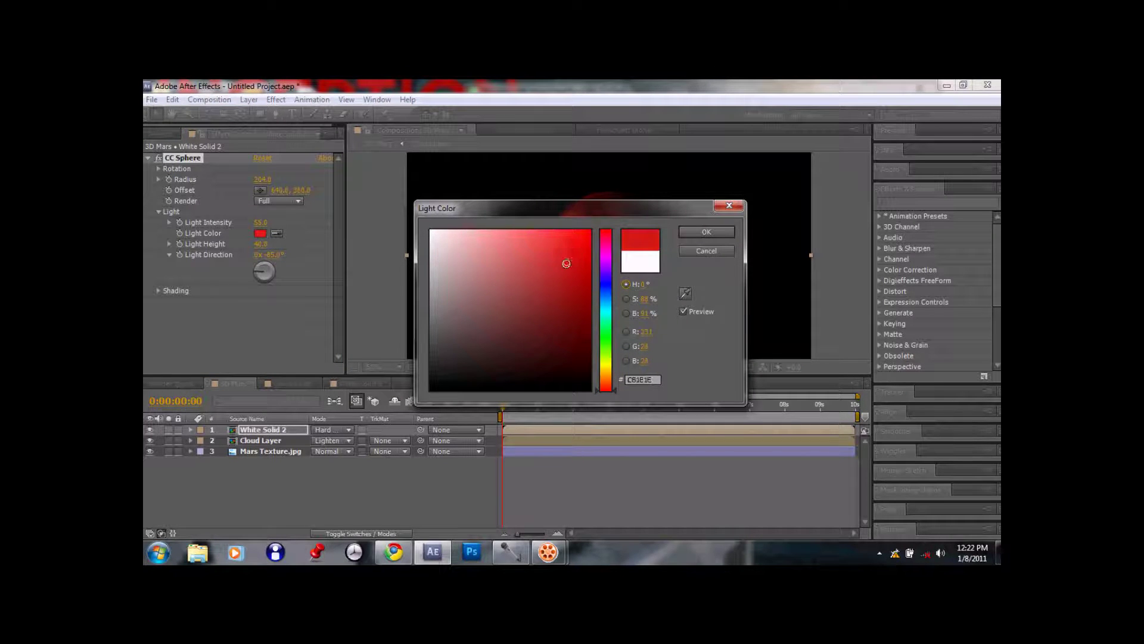
click(536, 254)
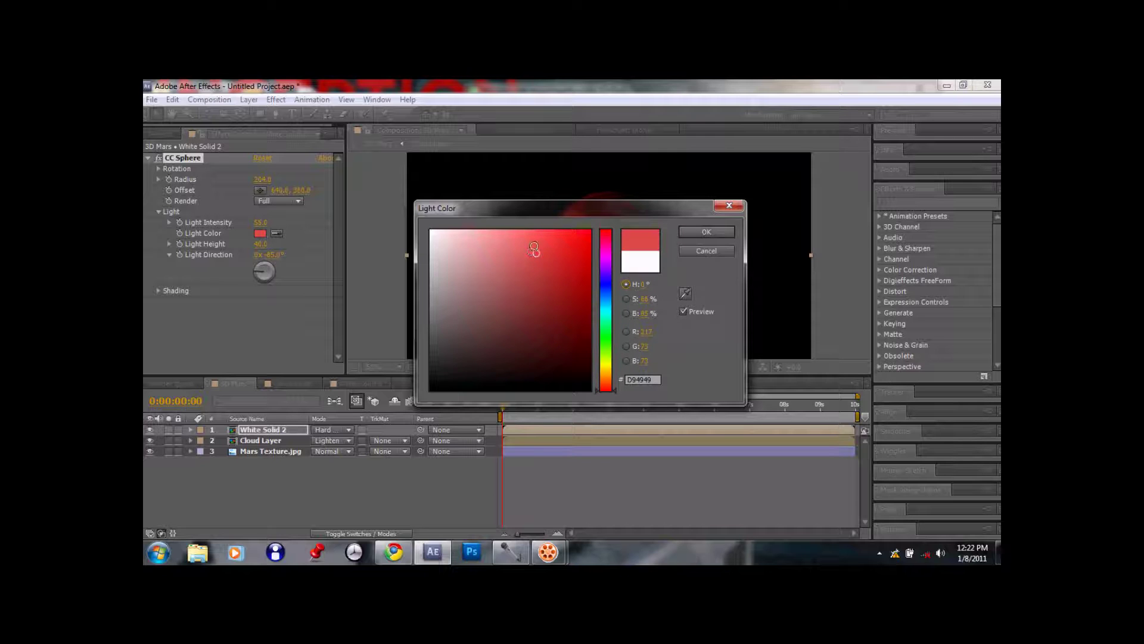
click(709, 234)
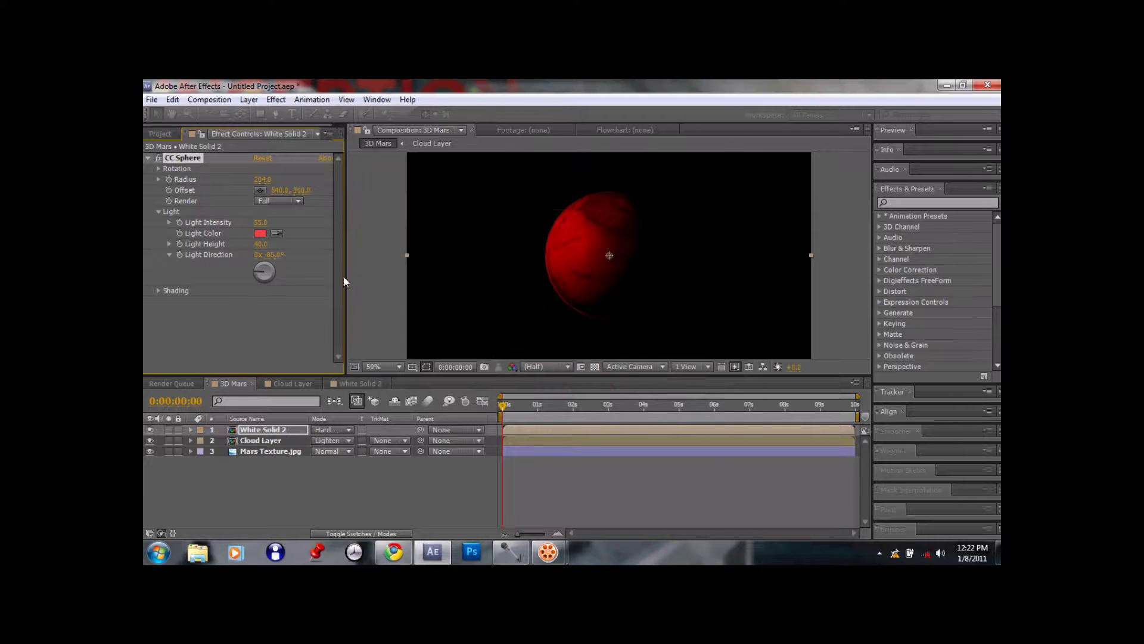
mouse_move(255, 273)
mouse_down()
mouse_move(294, 263)
mouse_move(297, 273)
mouse_move(269, 248)
mouse_move(246, 267)
mouse_up()
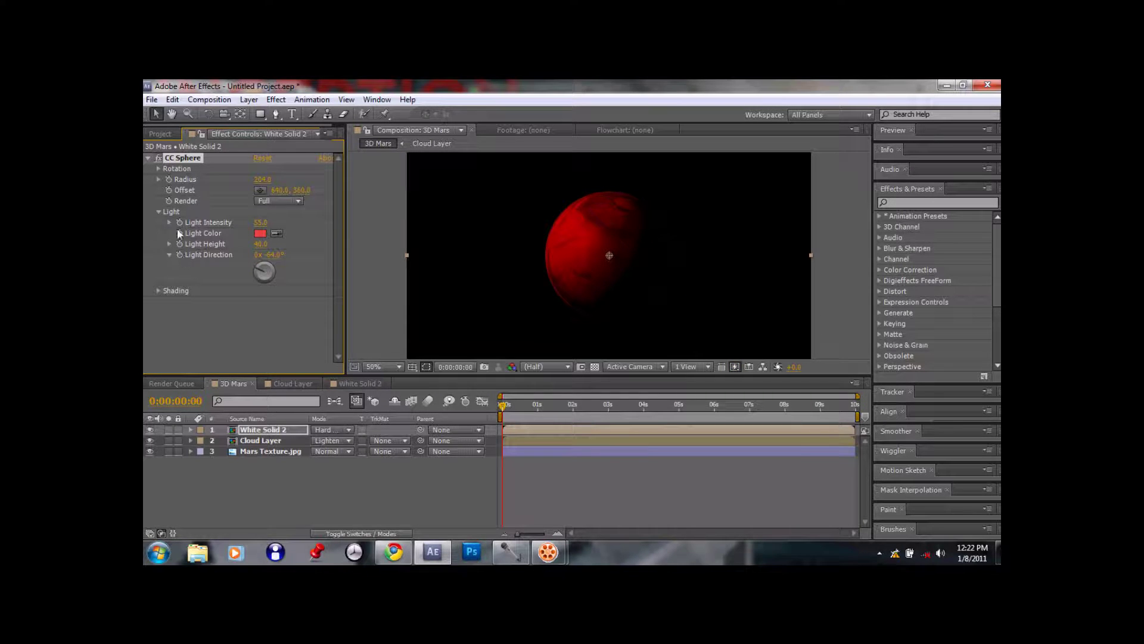
click(159, 212)
click(159, 223)
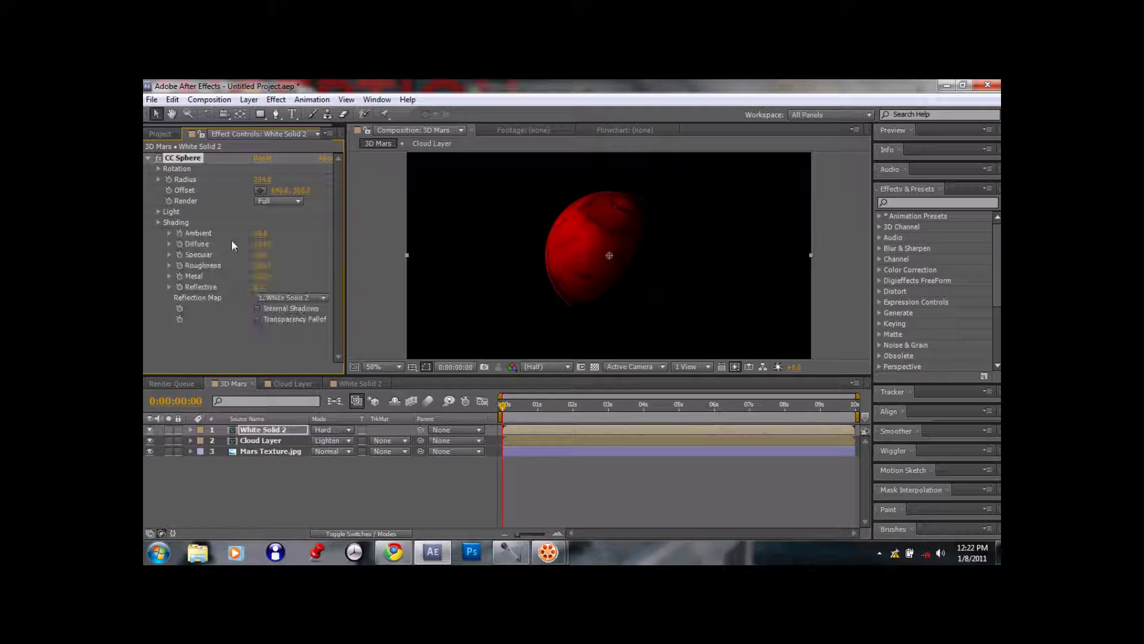
mouse_move(260, 238)
mouse_down()
mouse_move(310, 235)
mouse_move(256, 233)
mouse_up()
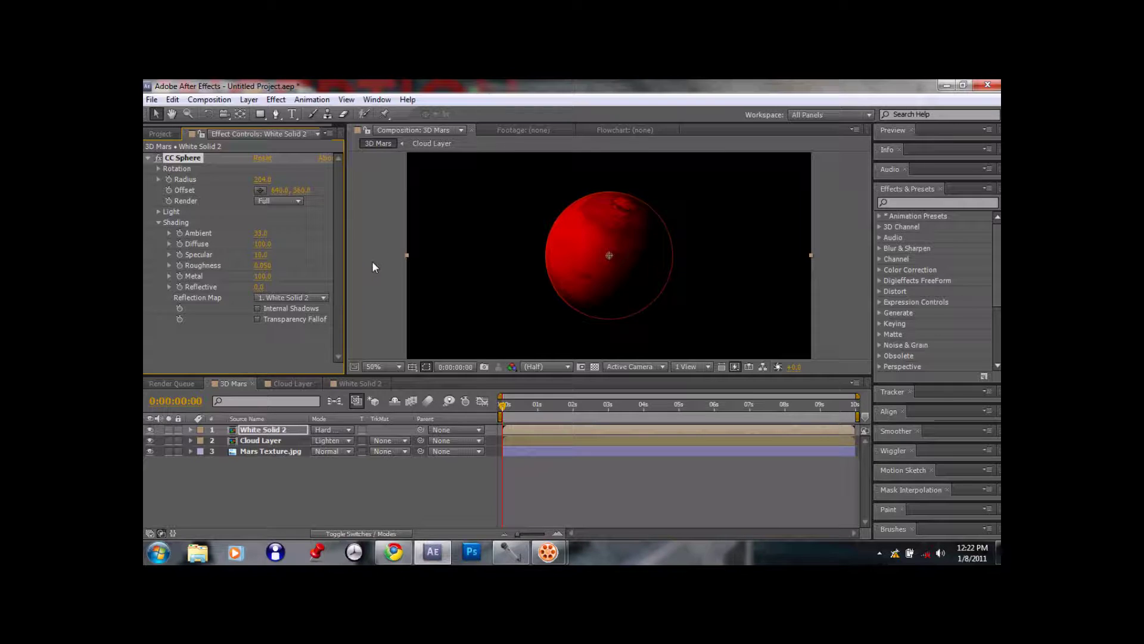
Add a Fast Blur with Blurriness 6 to White Solid 2 and collapse it
click(149, 158)
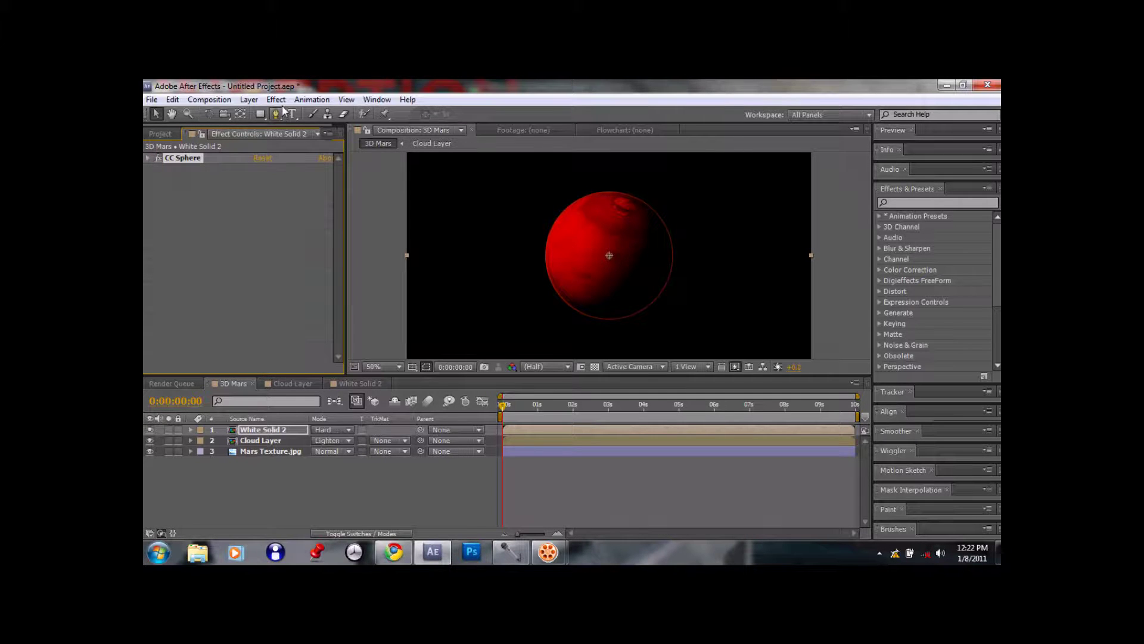
click(276, 100)
mouse_move(385, 196)
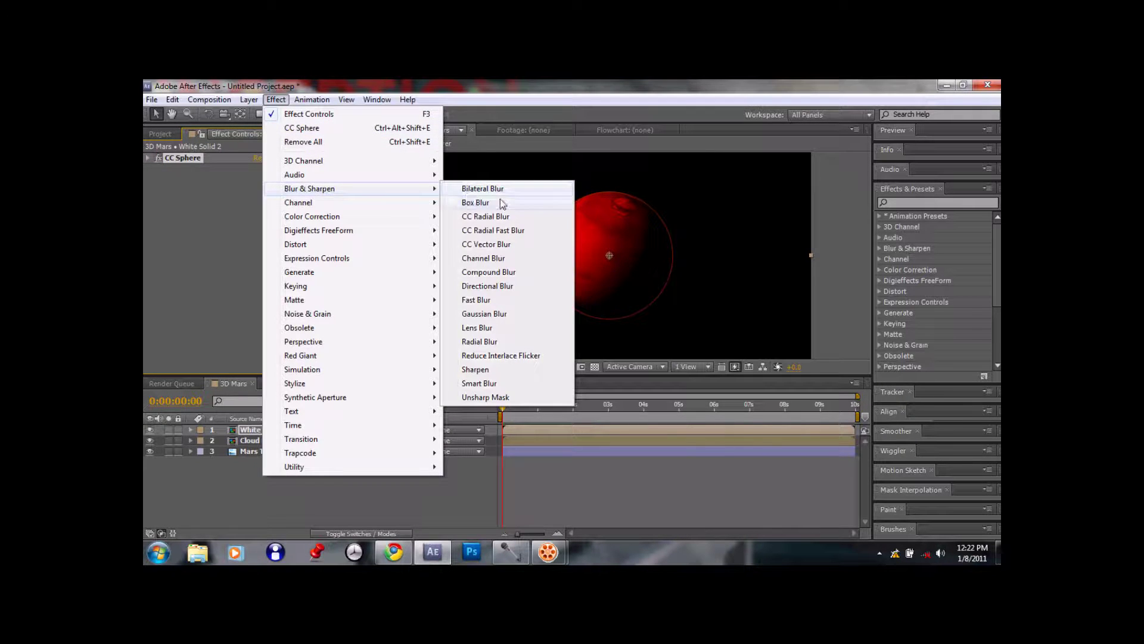
click(514, 299)
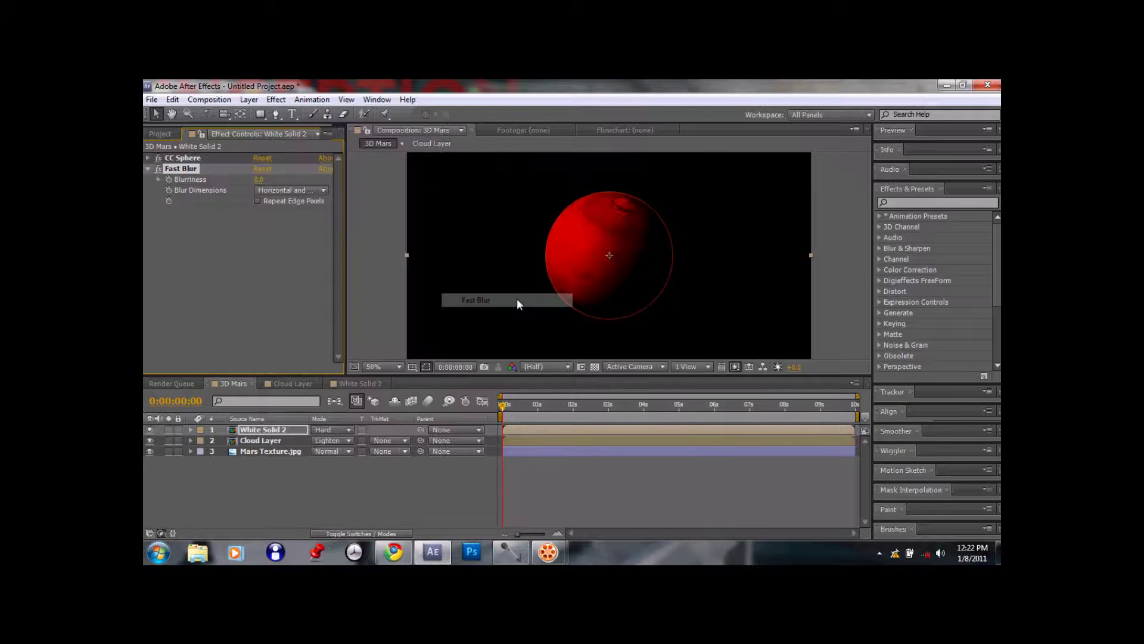
click(259, 180)
text(6)
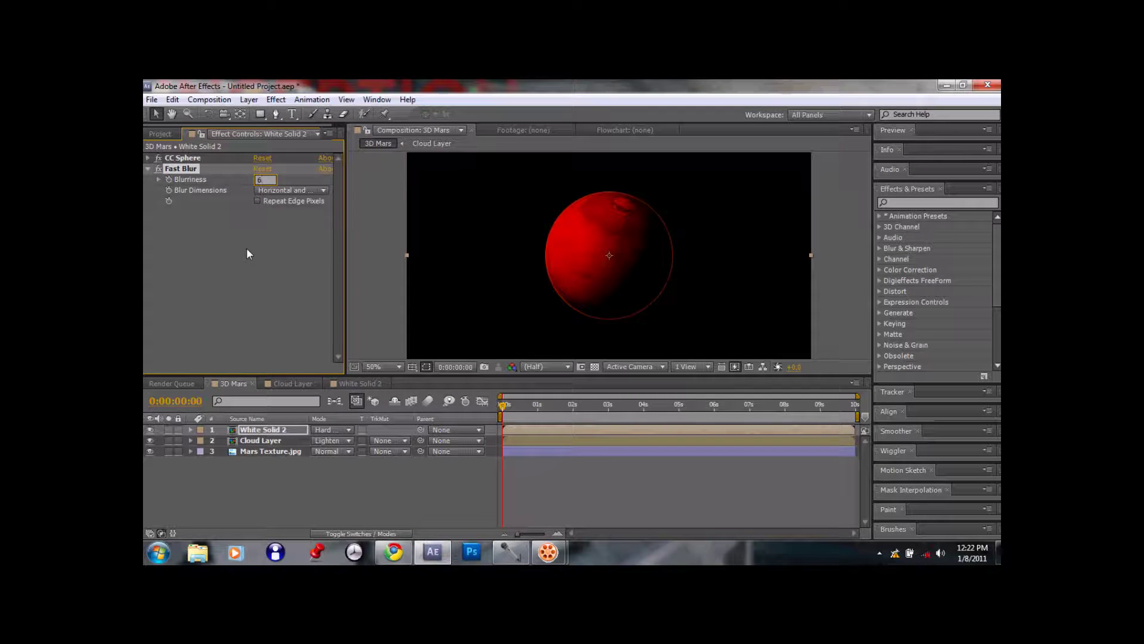
key(Return)
click(147, 170)
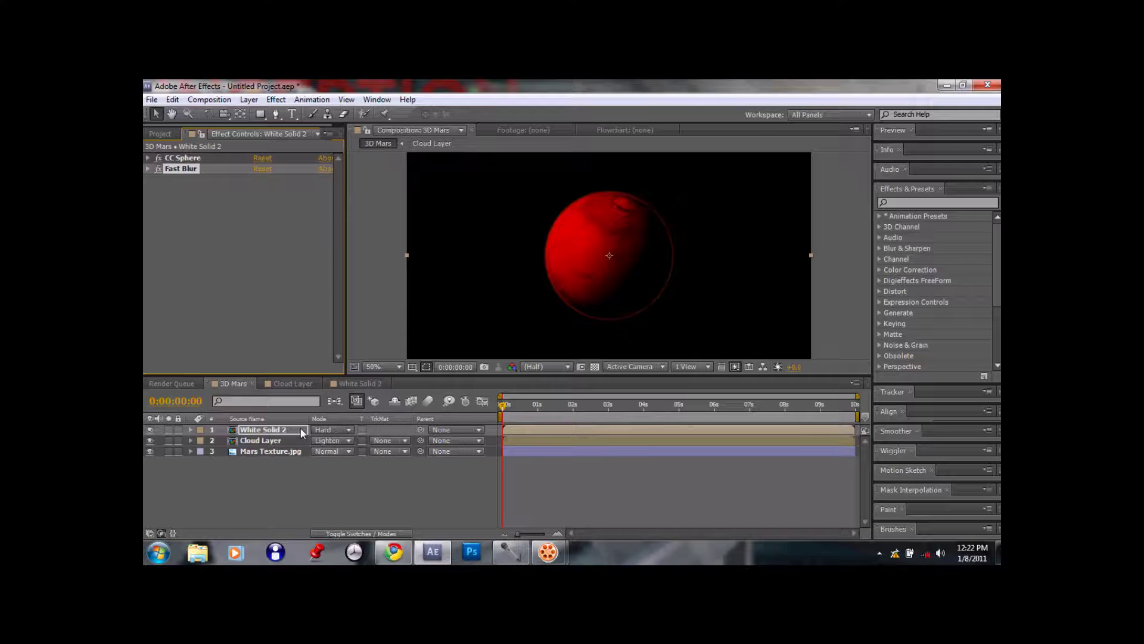
click(294, 475)
click(159, 133)
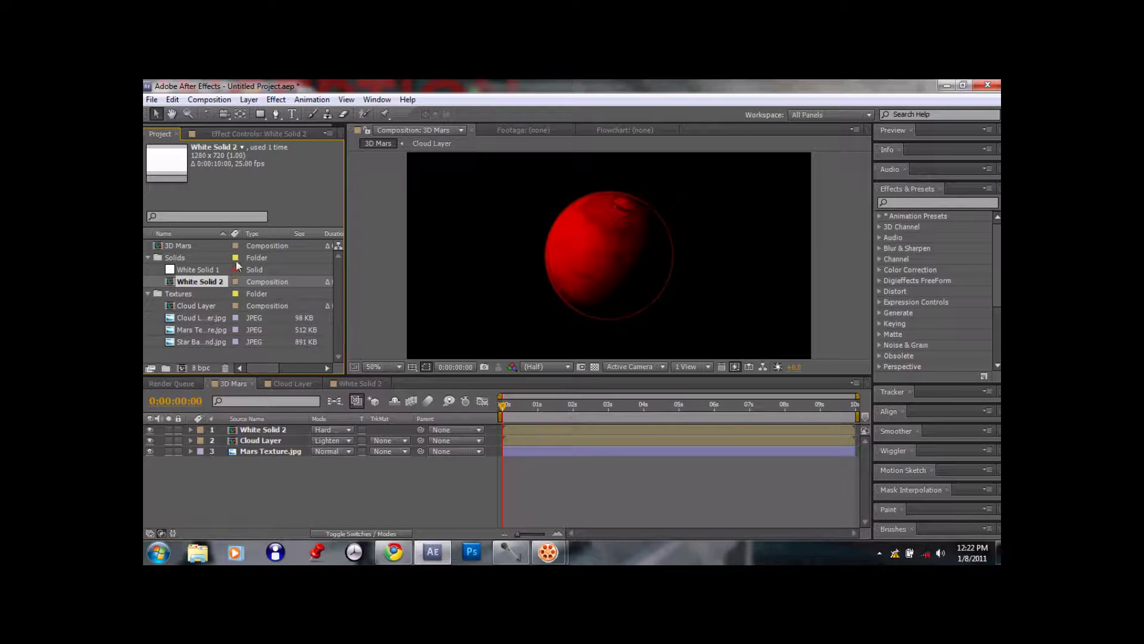
Add a new Adjustment Layer to the 3D Mars composition
click(148, 293)
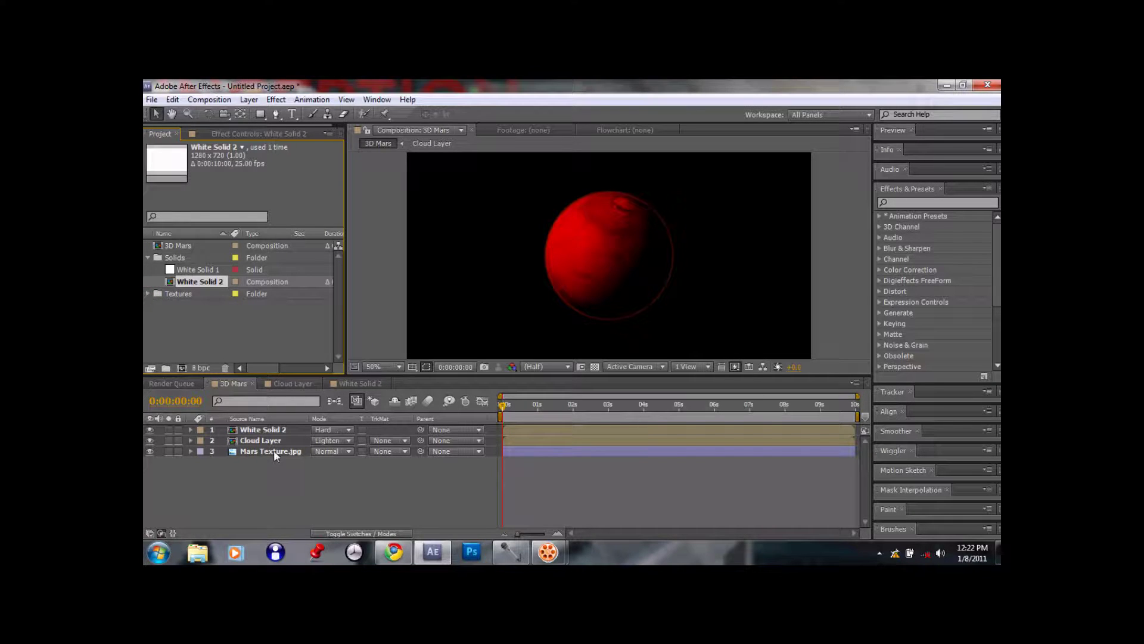
right_click(368, 527)
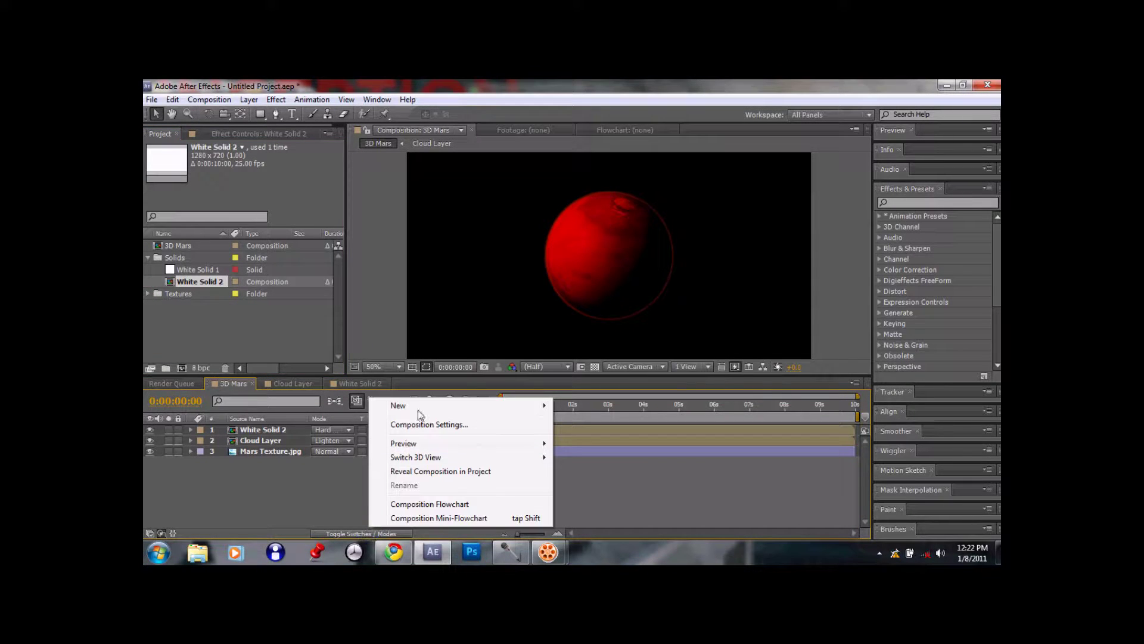
mouse_move(418, 409)
click(605, 508)
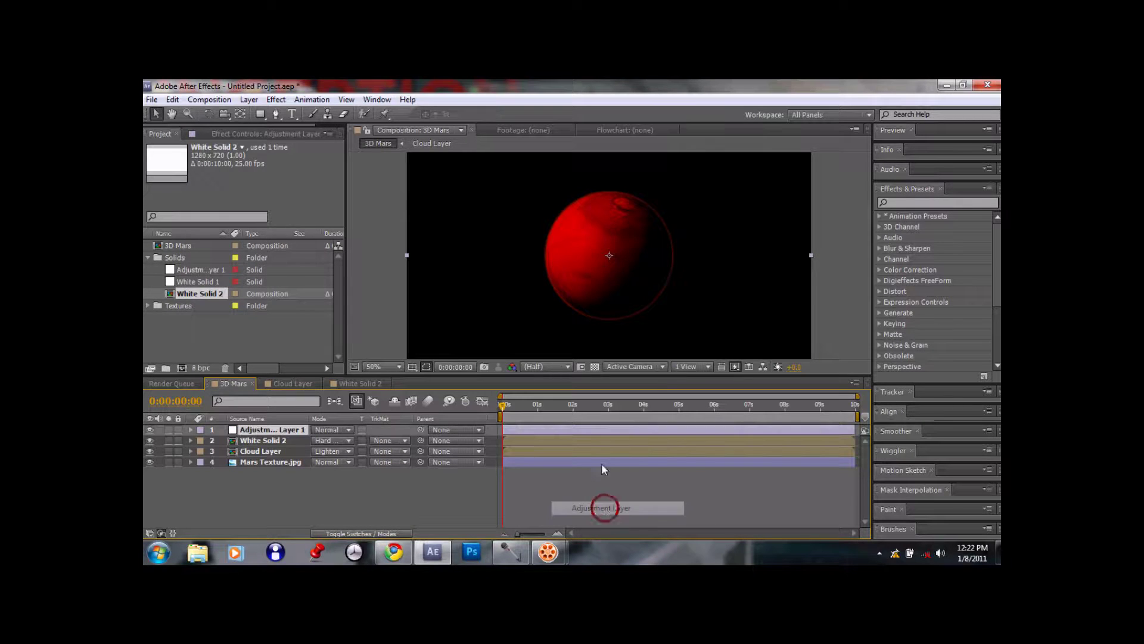
Apply an Angle Control effect to the adjustment layer
click(277, 100)
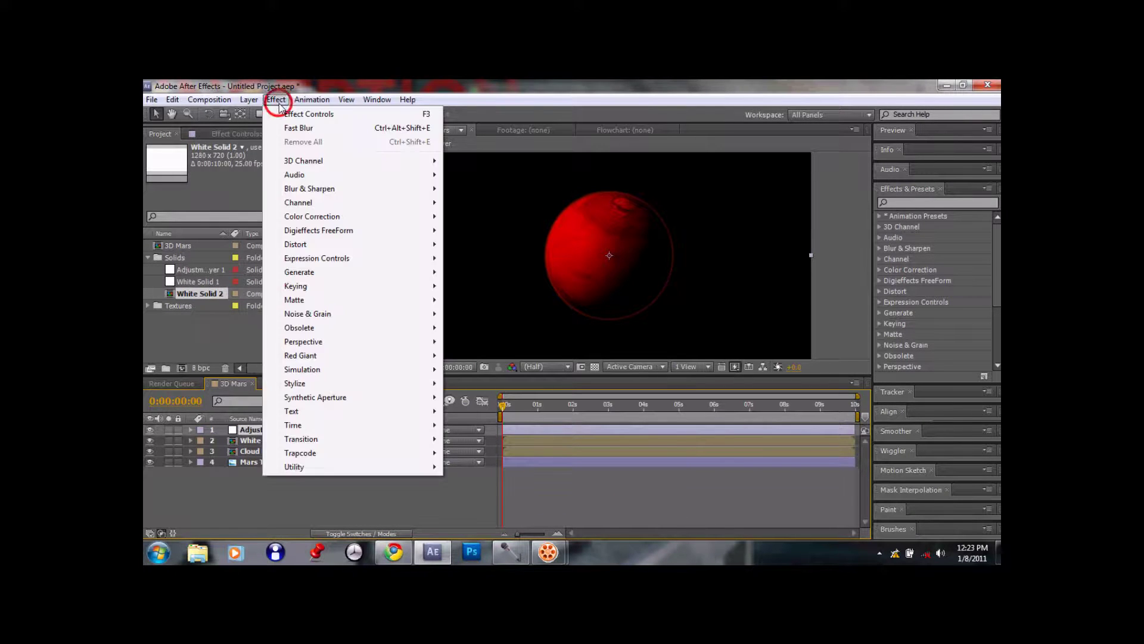
mouse_move(333, 262)
click(484, 260)
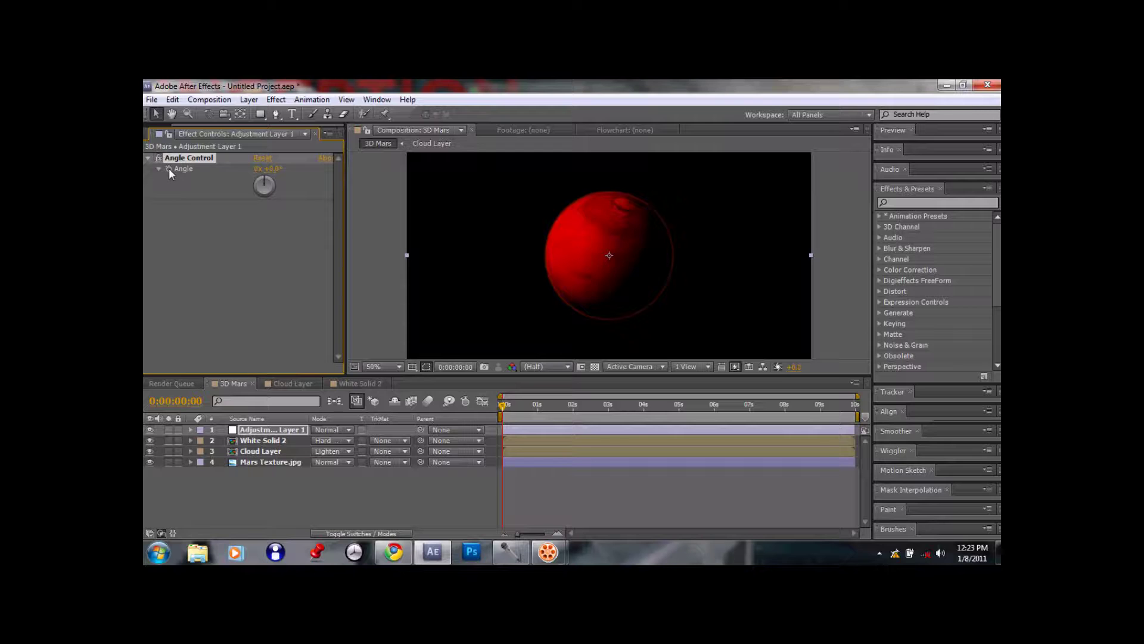
Replace the Angle Control's default expression with time*24
alt+click(169, 168)
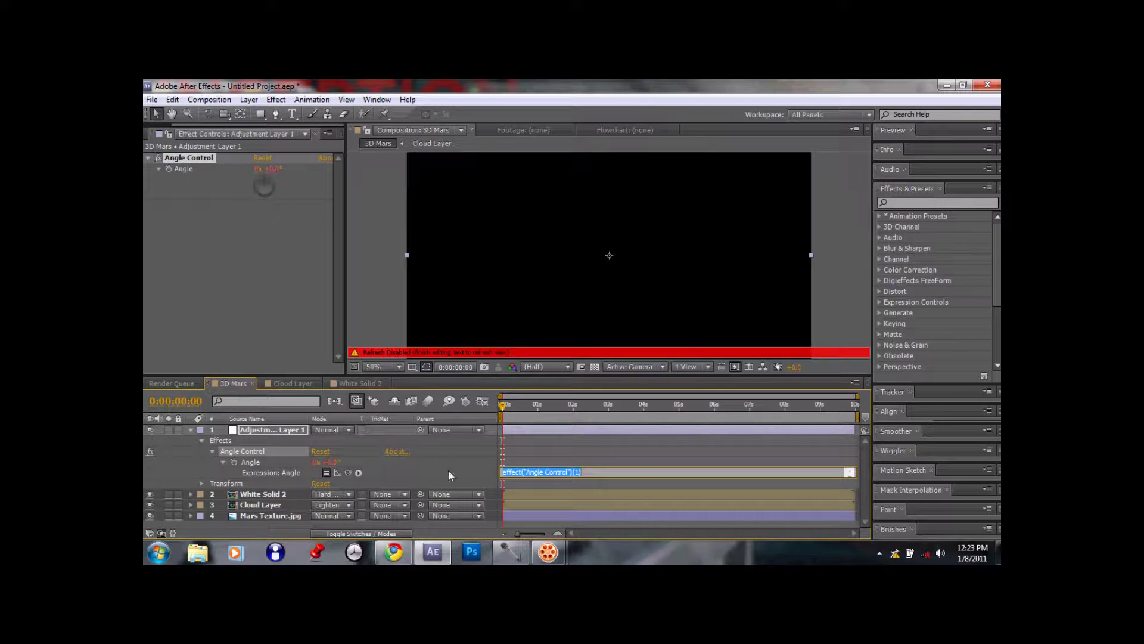
key(BackSpace)
text(time*24)
click(484, 467)
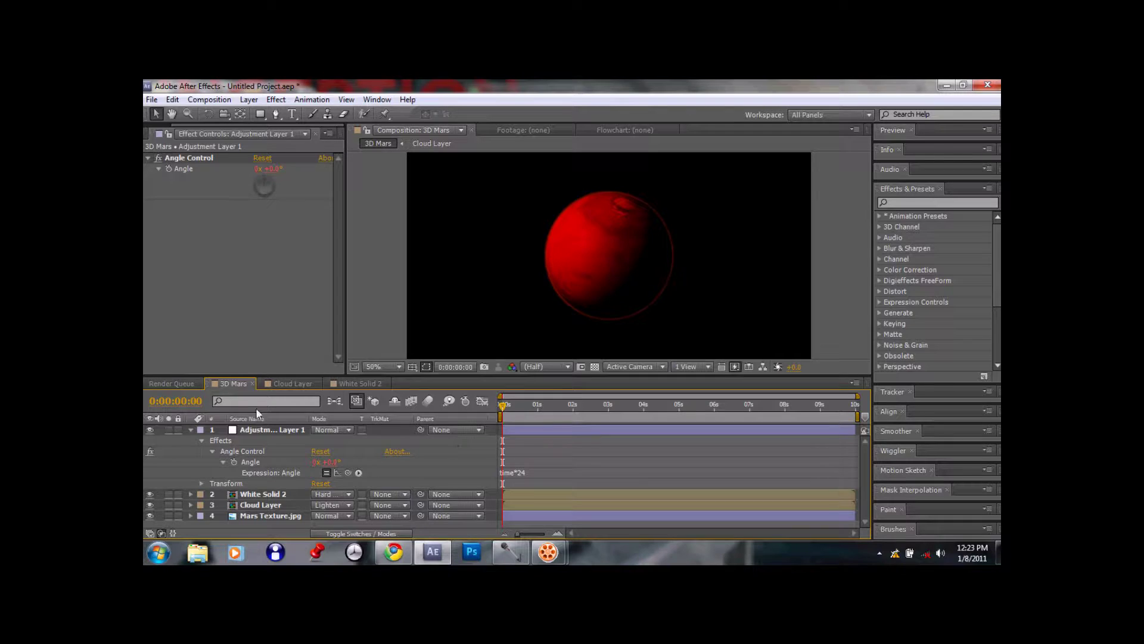
Pick-whip Mars Texture.jpg's CC Sphere Rotation Y expression to Adjustment Layer 1's Angle Control
click(190, 516)
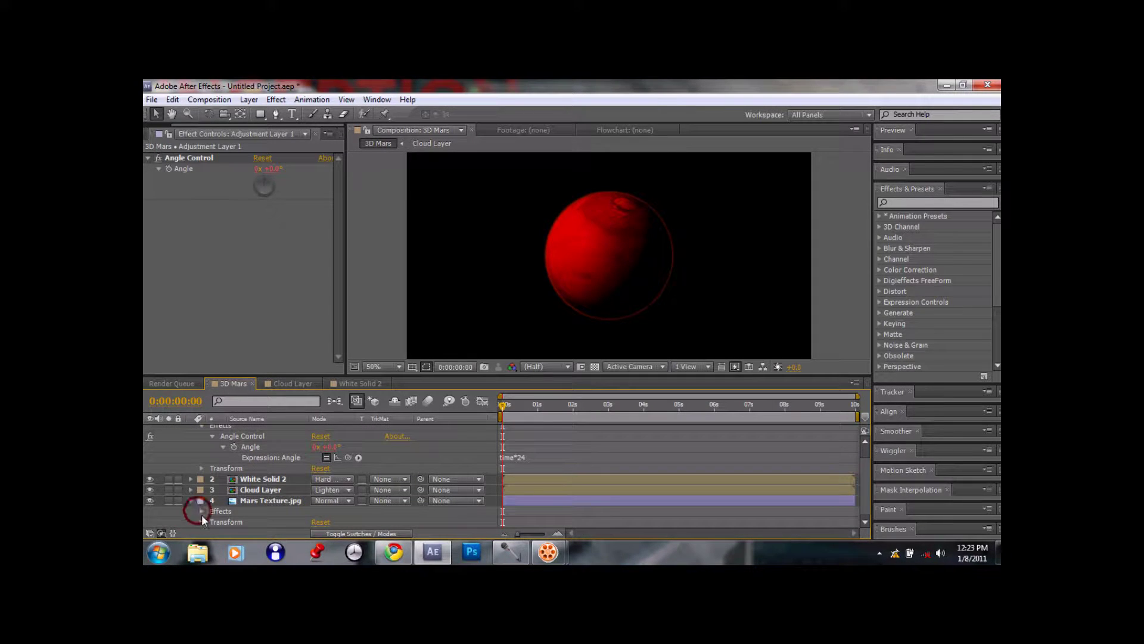
click(201, 511)
click(223, 468)
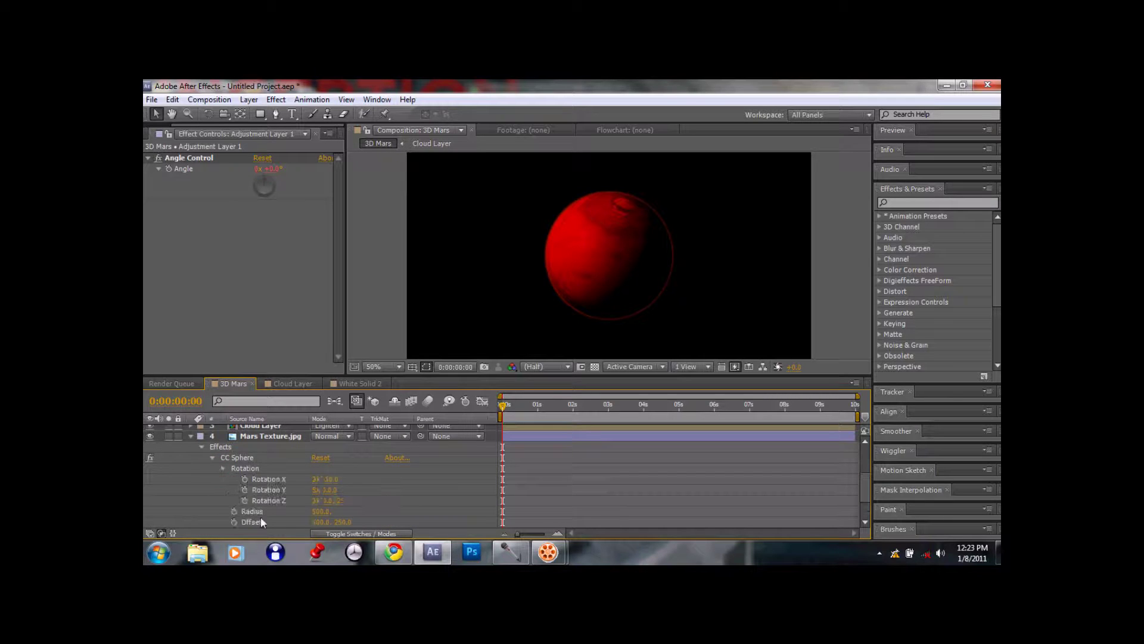
alt+click(244, 490)
drag(348, 501, 264, 461)
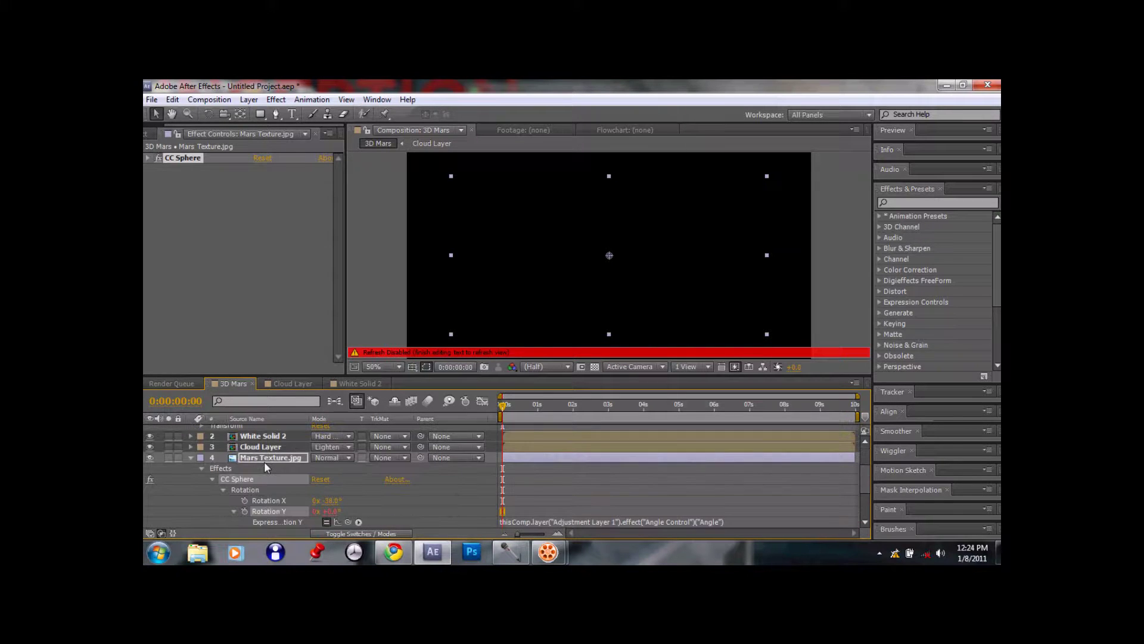
click(190, 457)
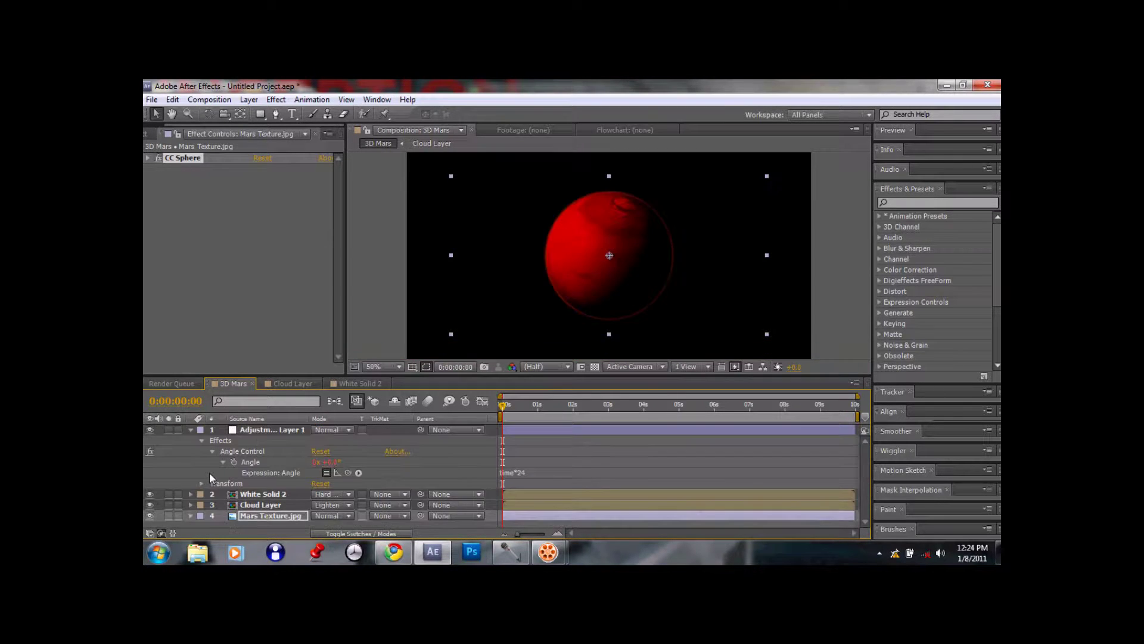
Link Cloud Layer's CC Sphere Rotation Y by expression to Adjustment Layer 1's Angle
click(190, 505)
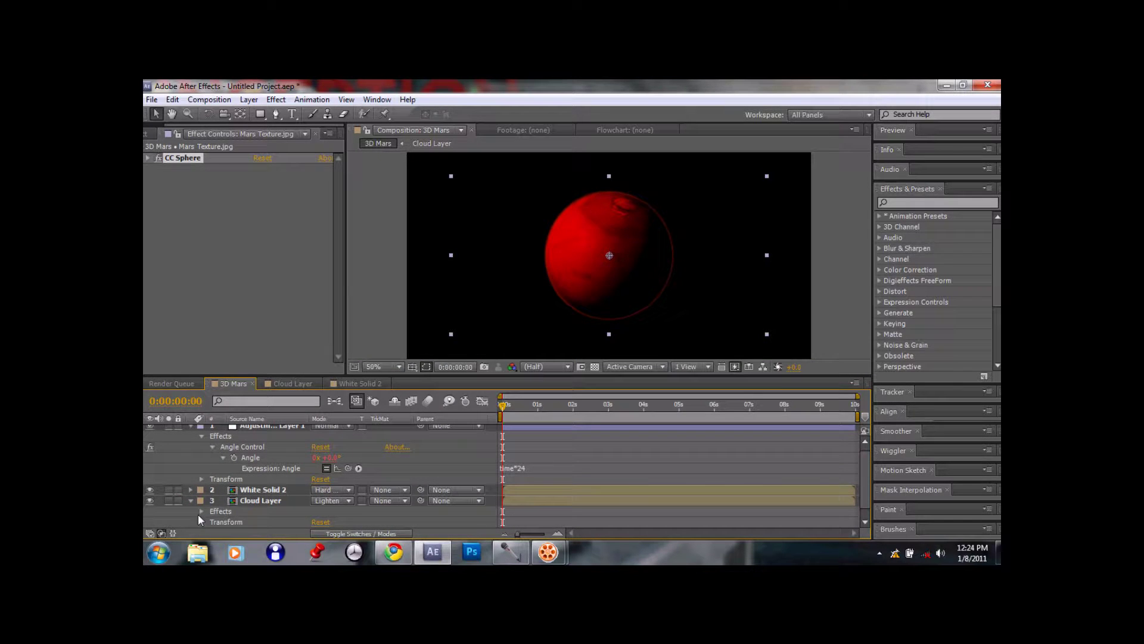
click(201, 512)
click(212, 522)
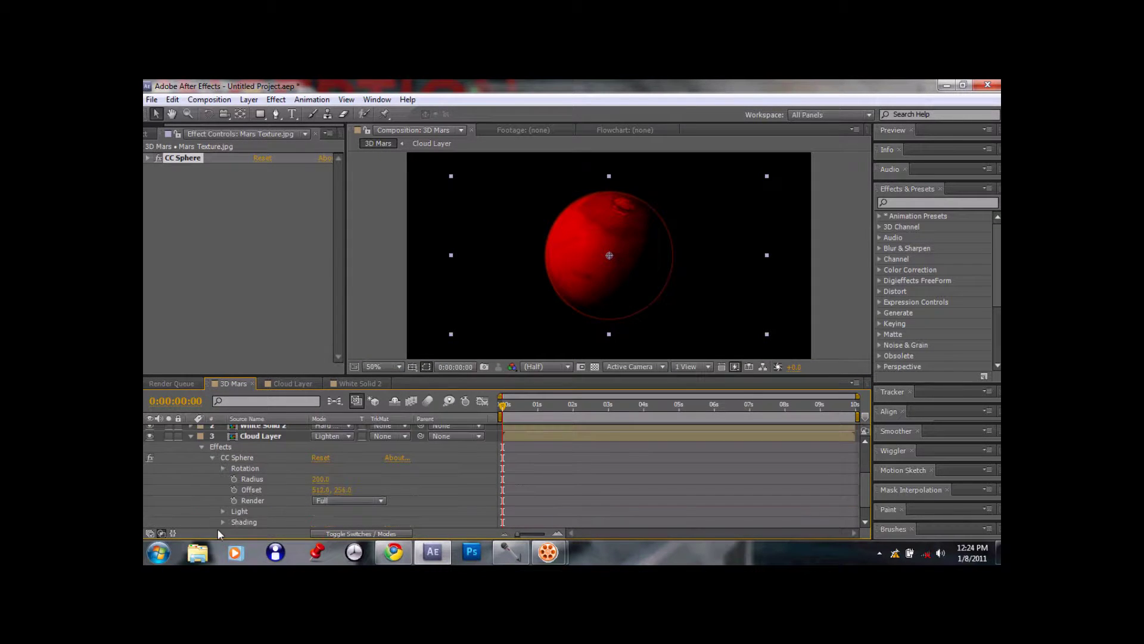
click(223, 468)
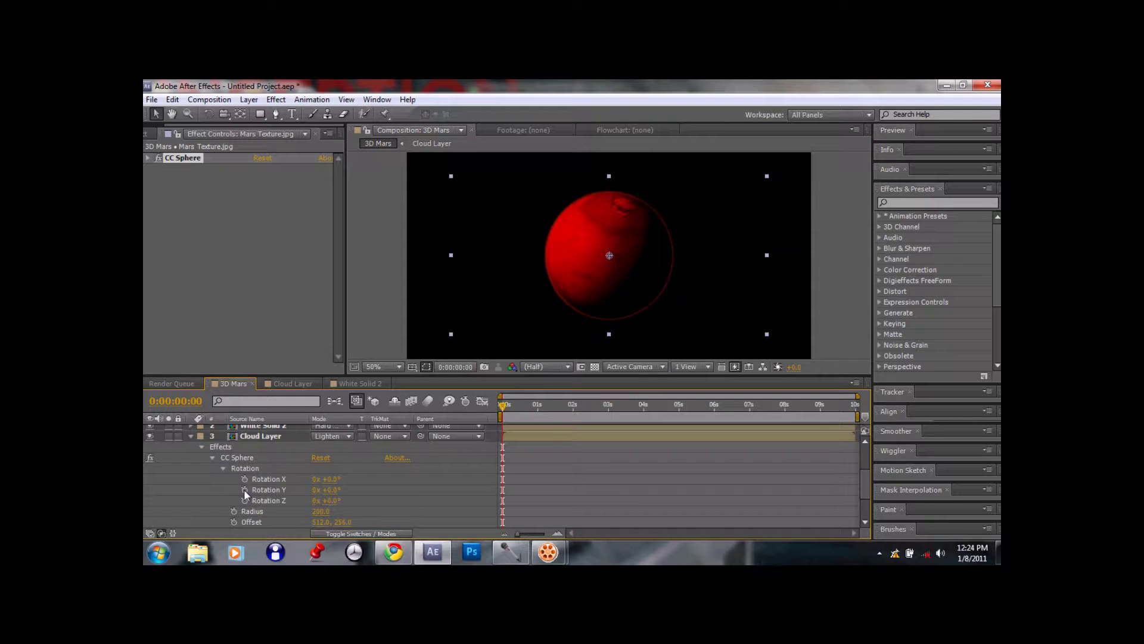
alt+click(244, 490)
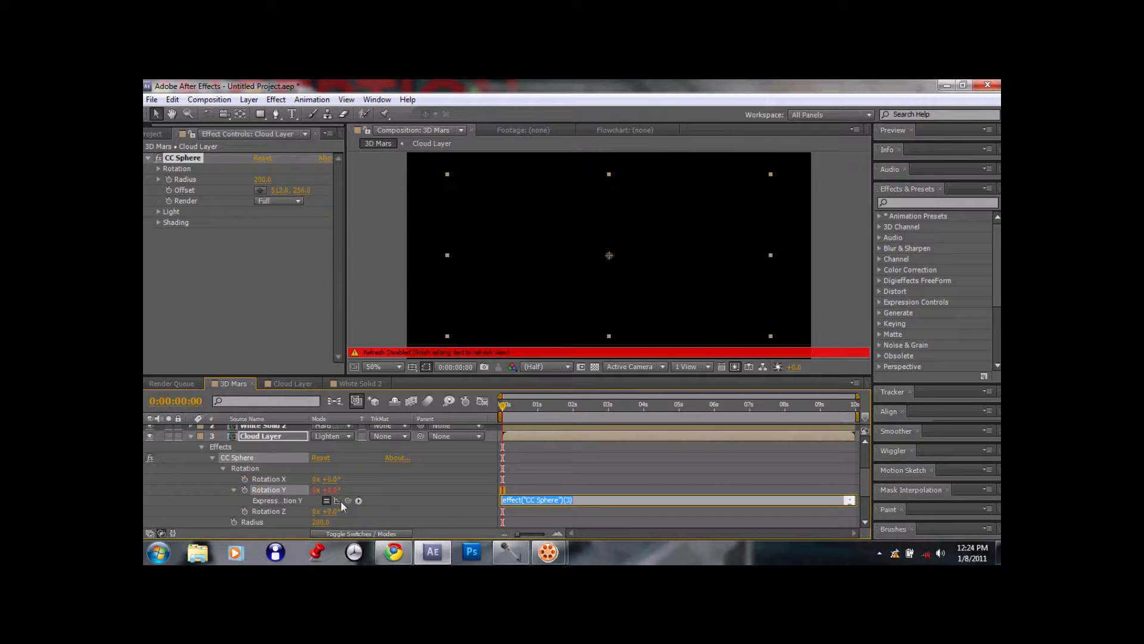
drag(337, 501, 251, 462)
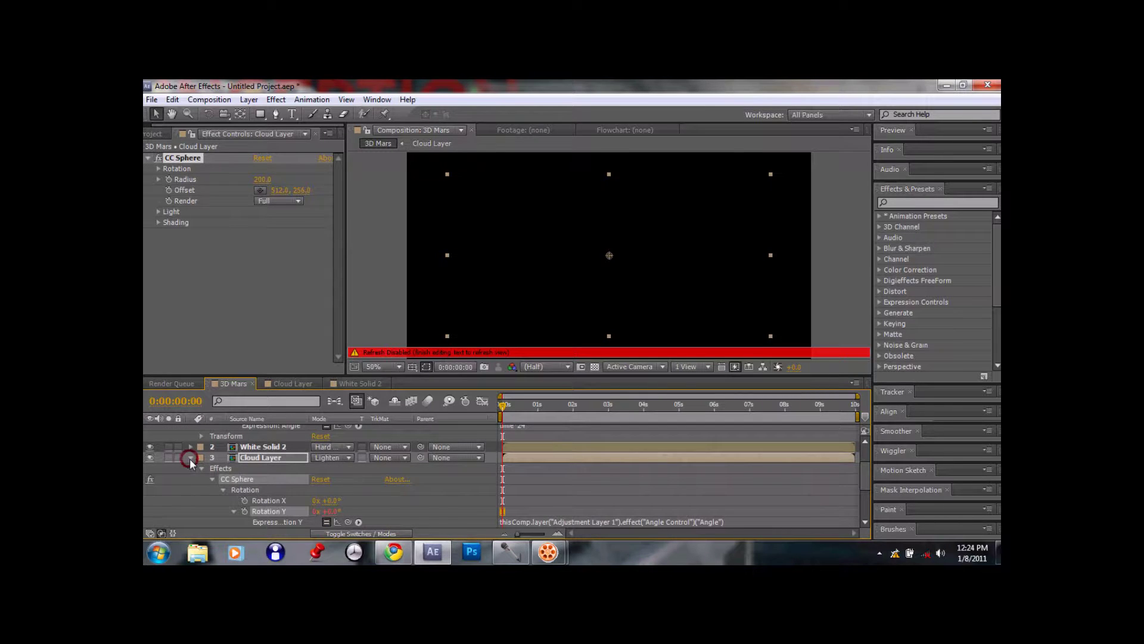
click(191, 457)
Link White Solid 2's CC Sphere Rotation Y to Adjustment Layer 1's Angle, then collapse the layers
click(190, 494)
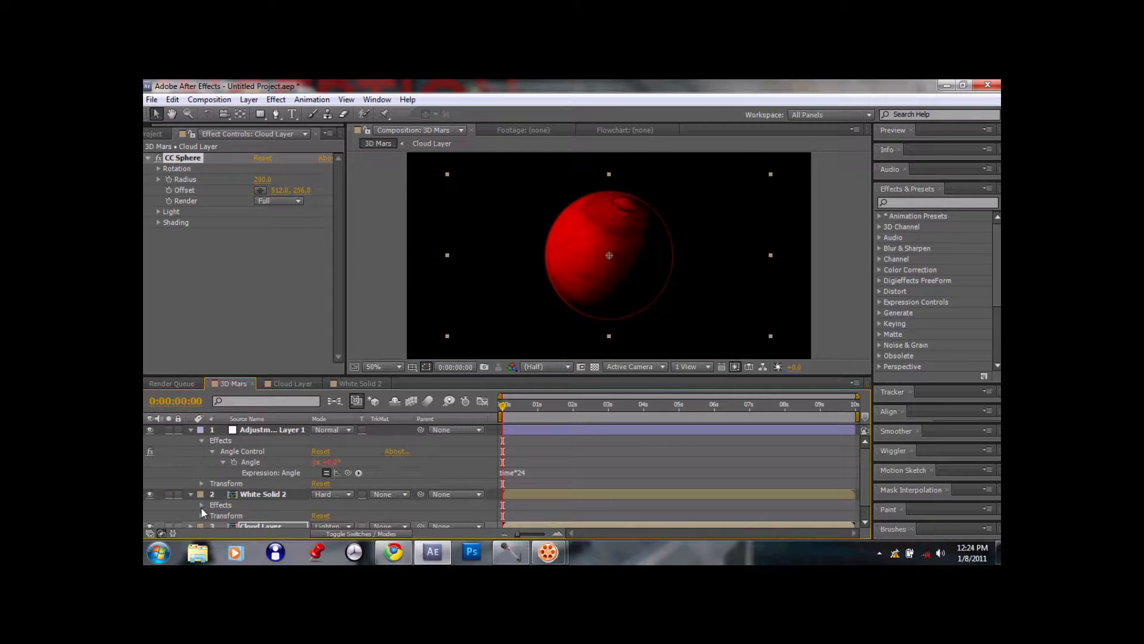
click(202, 505)
click(212, 510)
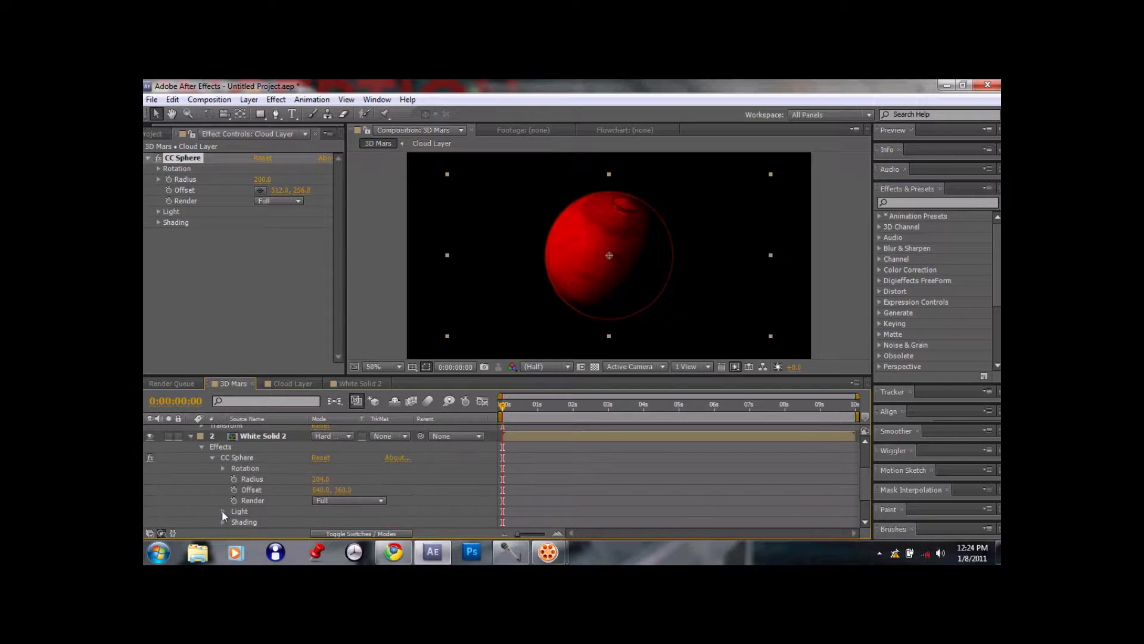
click(223, 469)
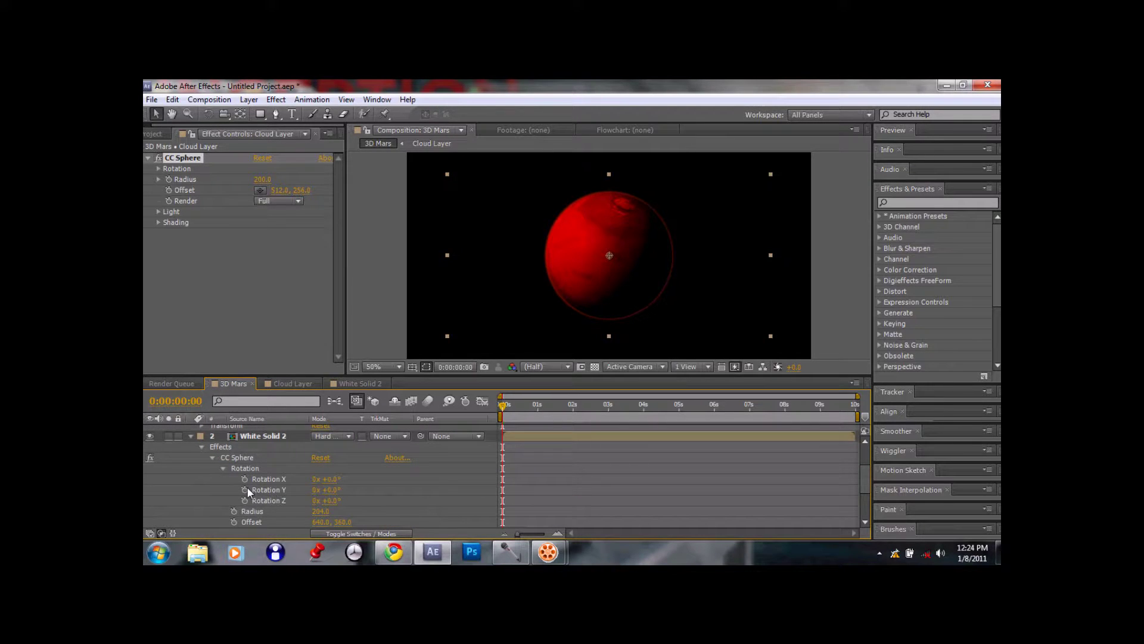
alt+click(244, 489)
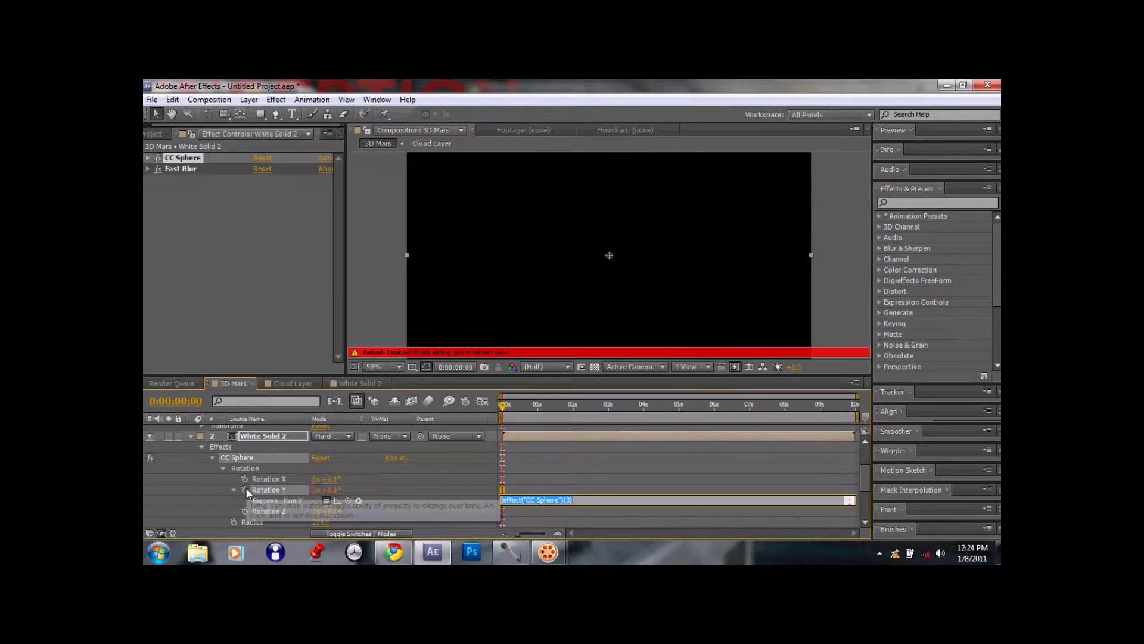
drag(302, 455, 269, 428)
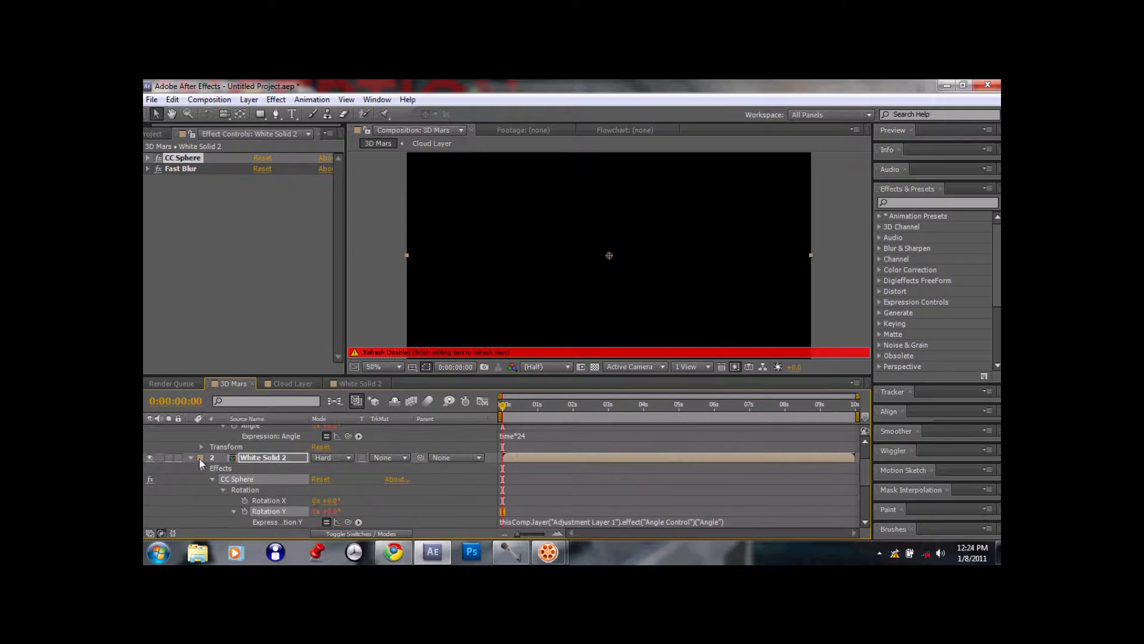
click(191, 457)
click(190, 430)
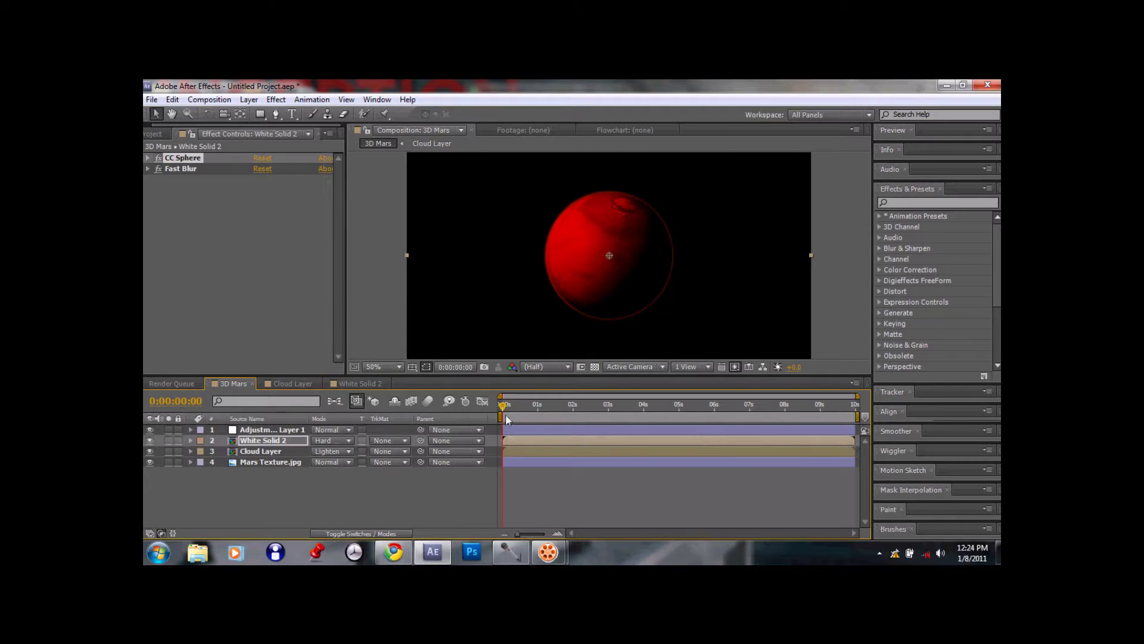
Scrub the timeline to watch Mars rotate, then show the Project panel's items
drag(504, 406, 526, 421)
drag(609, 427, 378, 421)
click(262, 452)
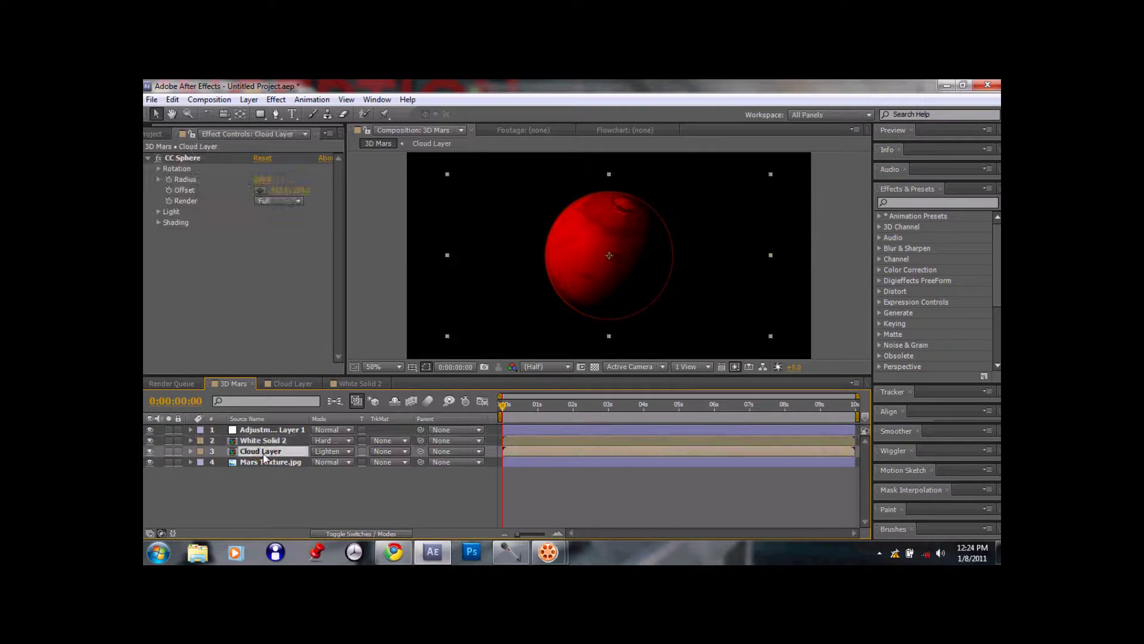
click(336, 502)
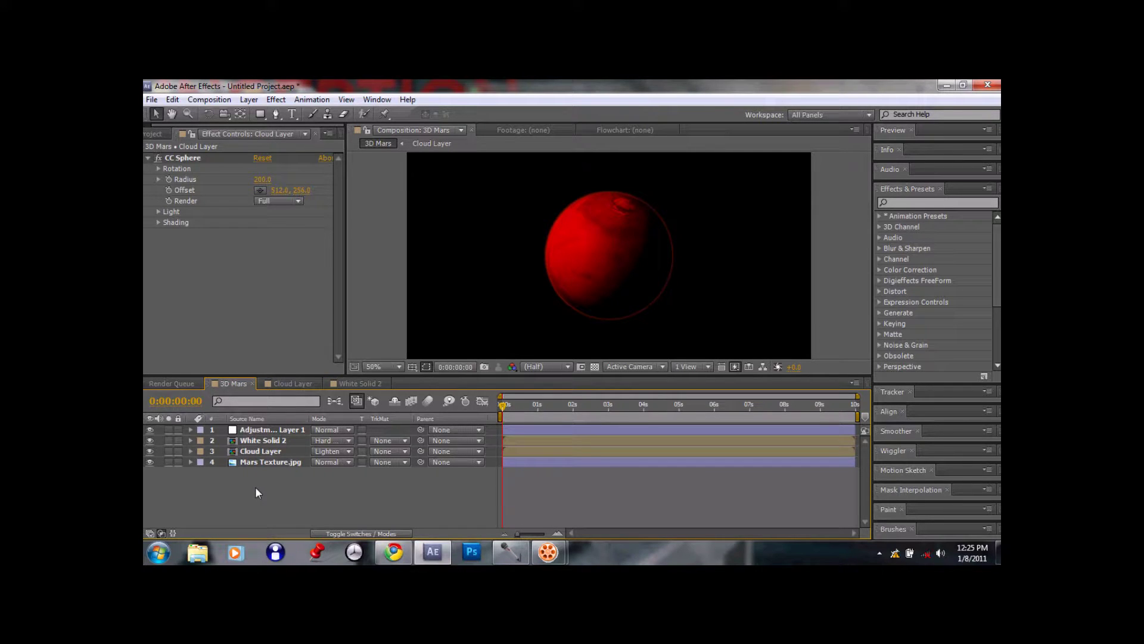
click(156, 133)
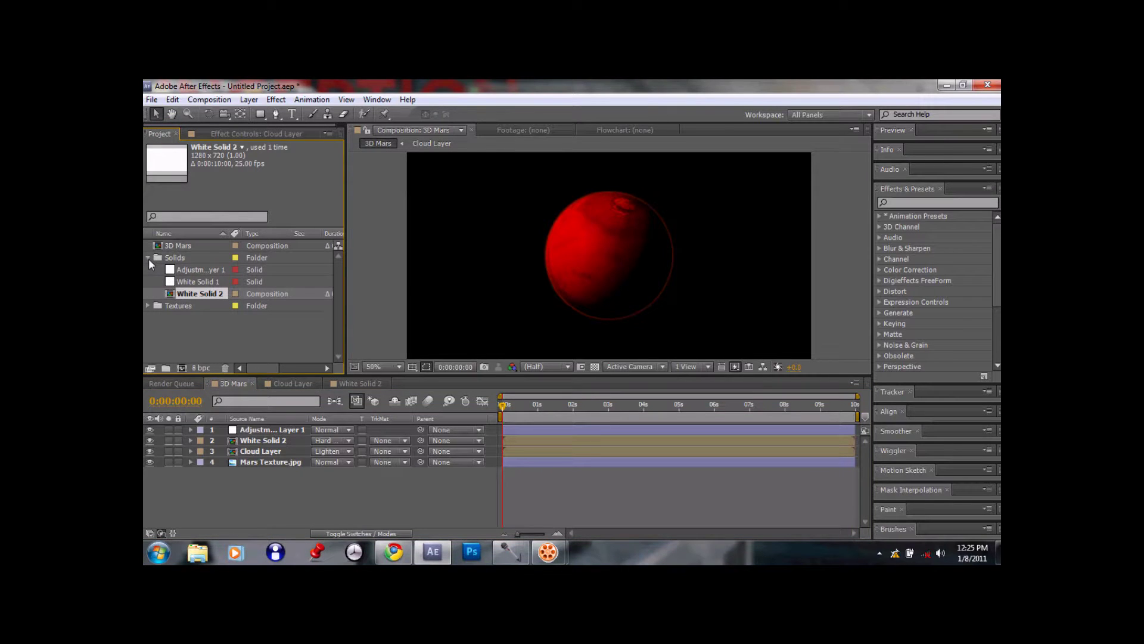
Place Star Background.jpg from the Textures folder as the bottom layer of 3D Mars and preview
click(148, 306)
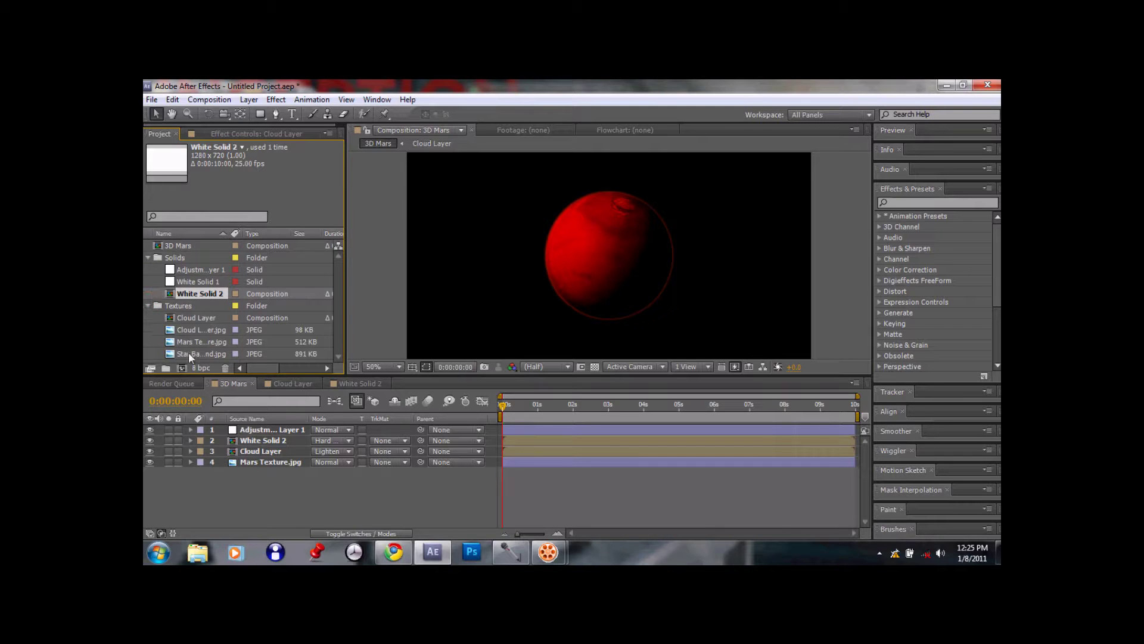
drag(188, 352, 275, 472)
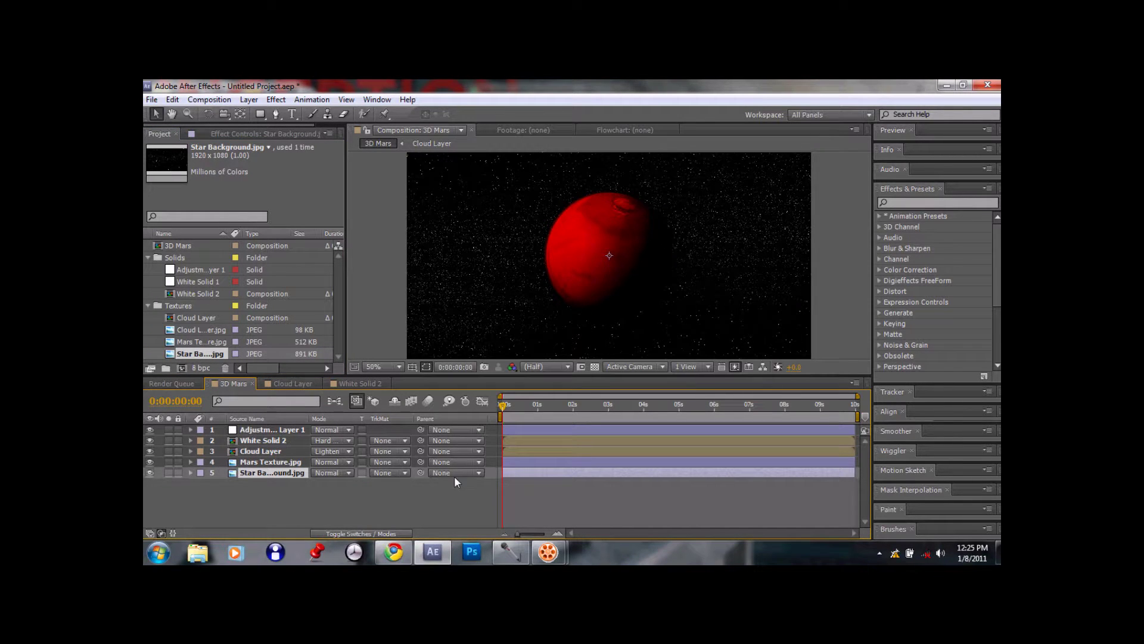
key(KP_0)
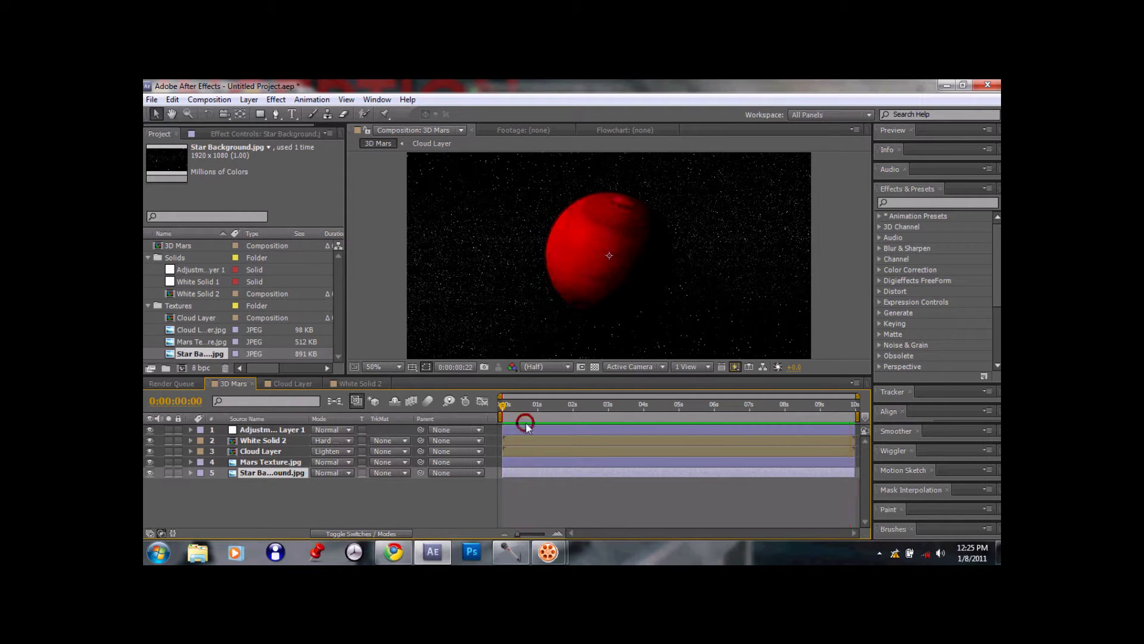
Stop the preview, return to the start, and briefly view White Solid 2 before returning to 3D Mars
click(534, 406)
drag(535, 407, 474, 401)
click(352, 383)
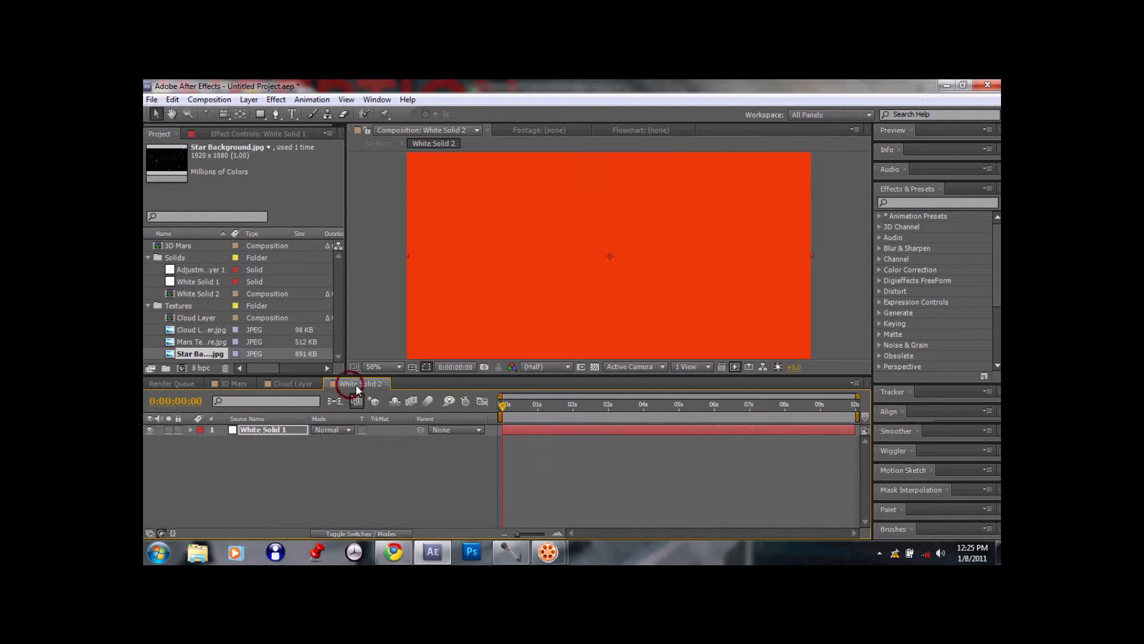
click(234, 384)
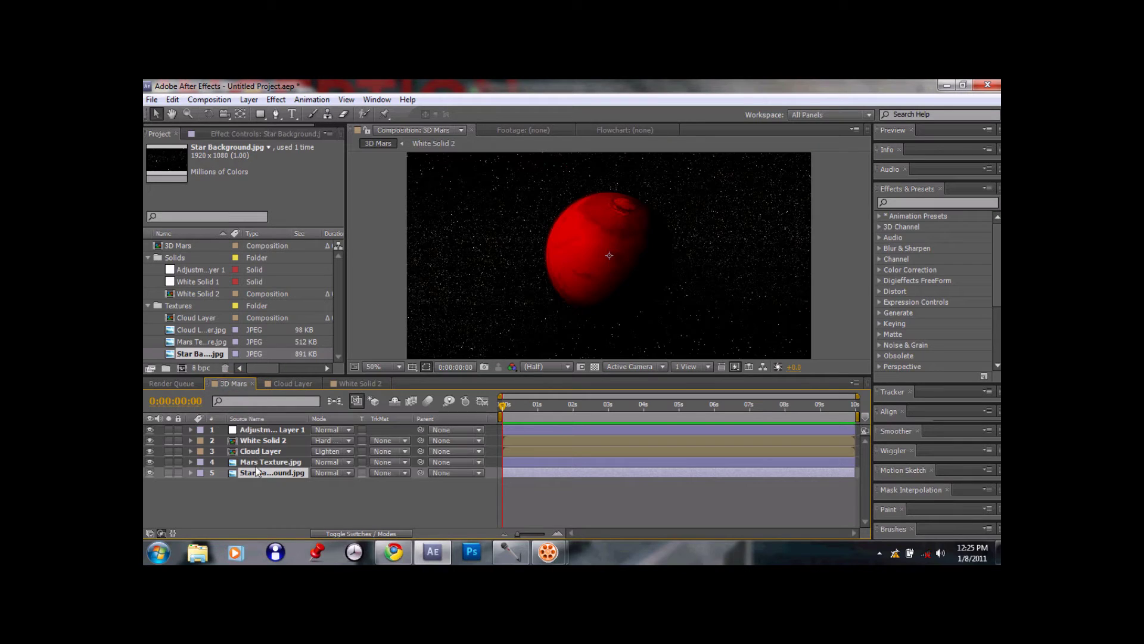
Raise White Solid 2's Fast Blur blurriness to about 27 in Effect Controls
click(265, 441)
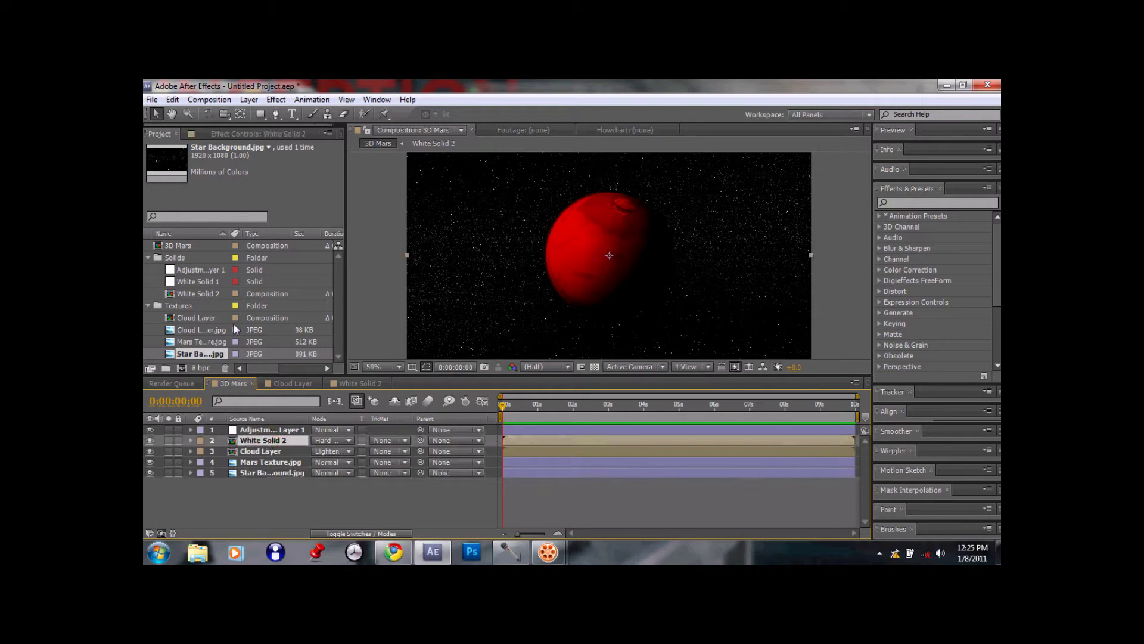
click(244, 134)
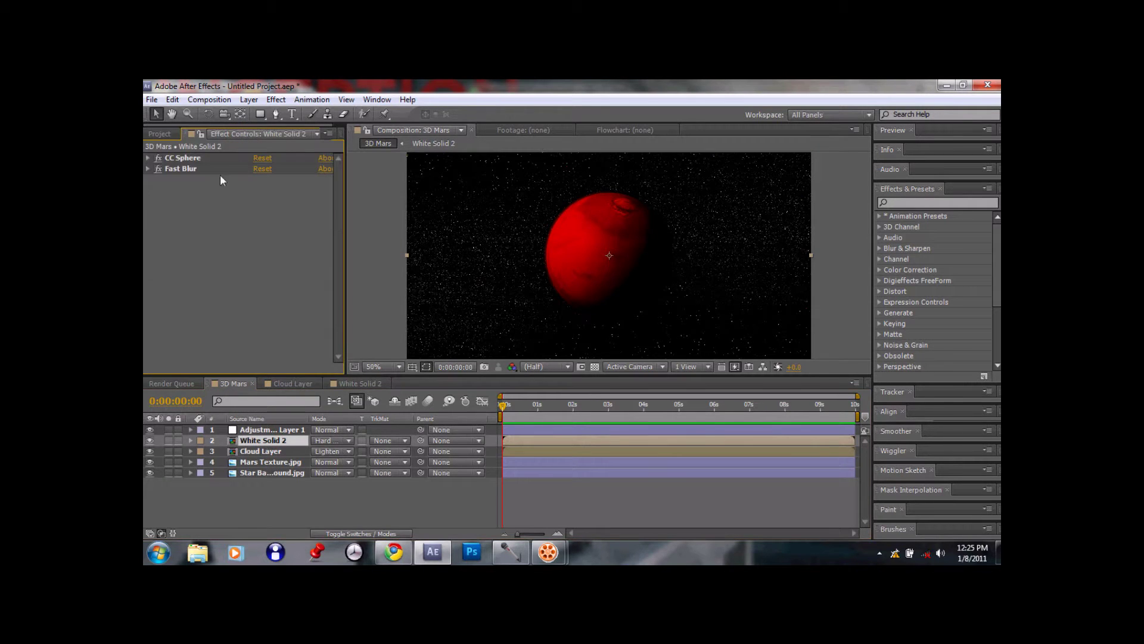
click(148, 169)
mouse_move(256, 179)
mouse_down()
mouse_move(266, 179)
mouse_move(261, 197)
mouse_up()
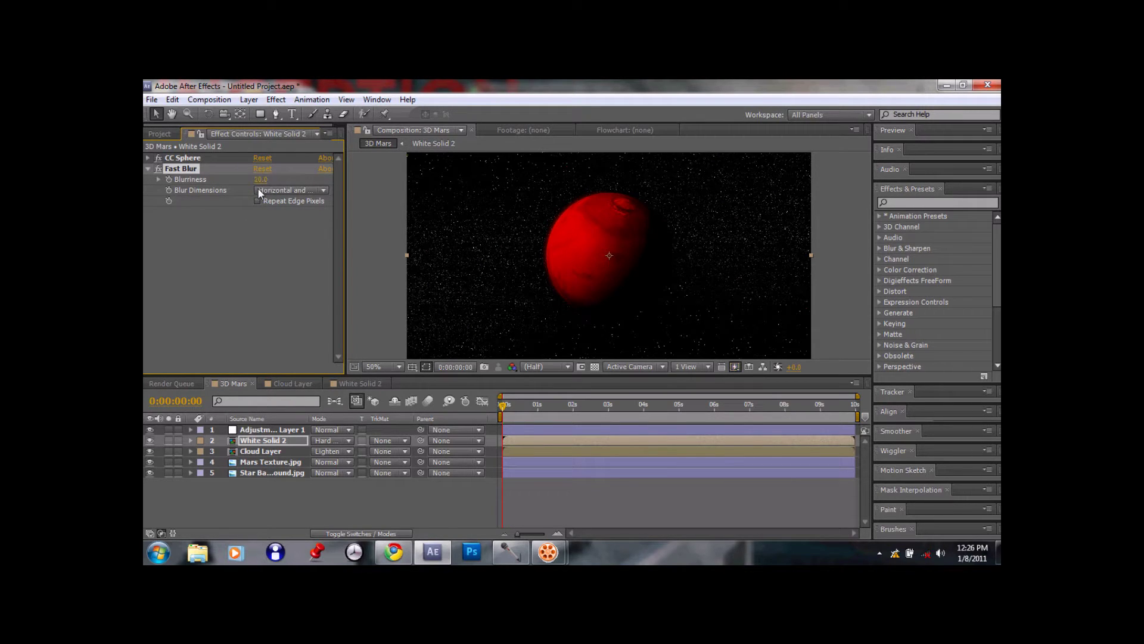
drag(266, 181, 270, 178)
click(148, 169)
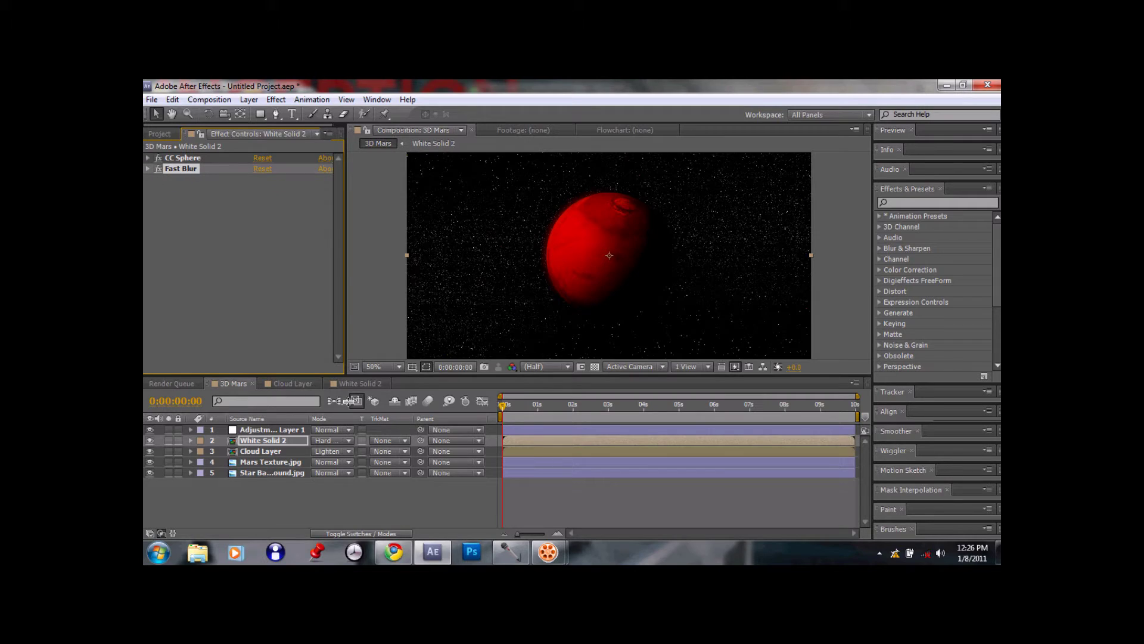
Play a preview of the finished animation and collapse the Textures and Solids folders
click(160, 134)
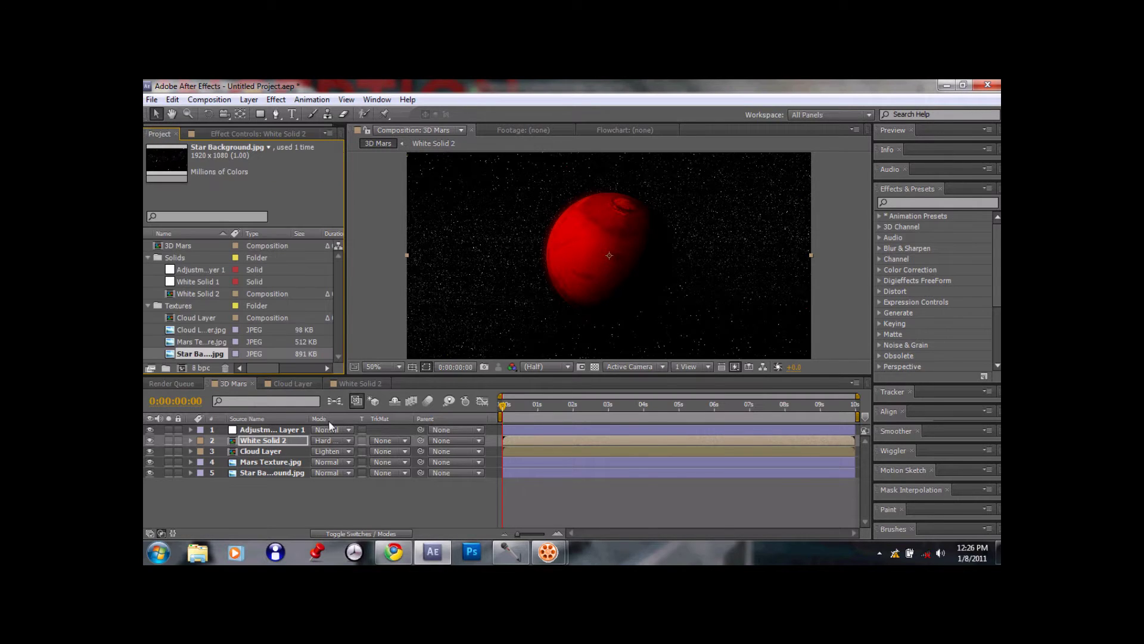
click(432, 506)
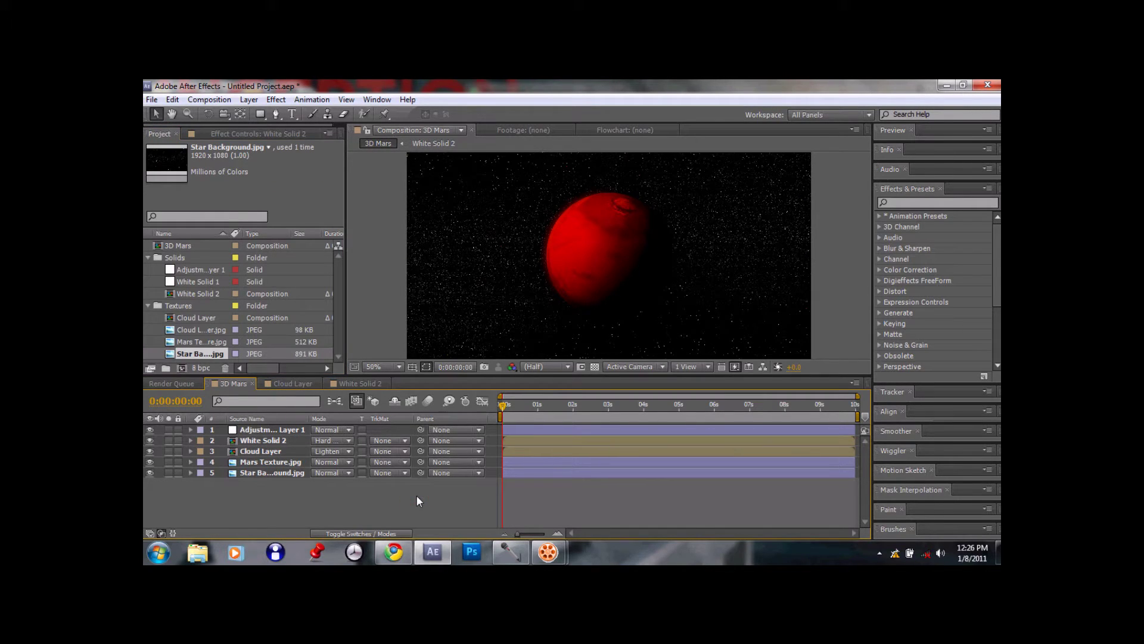
key(space)
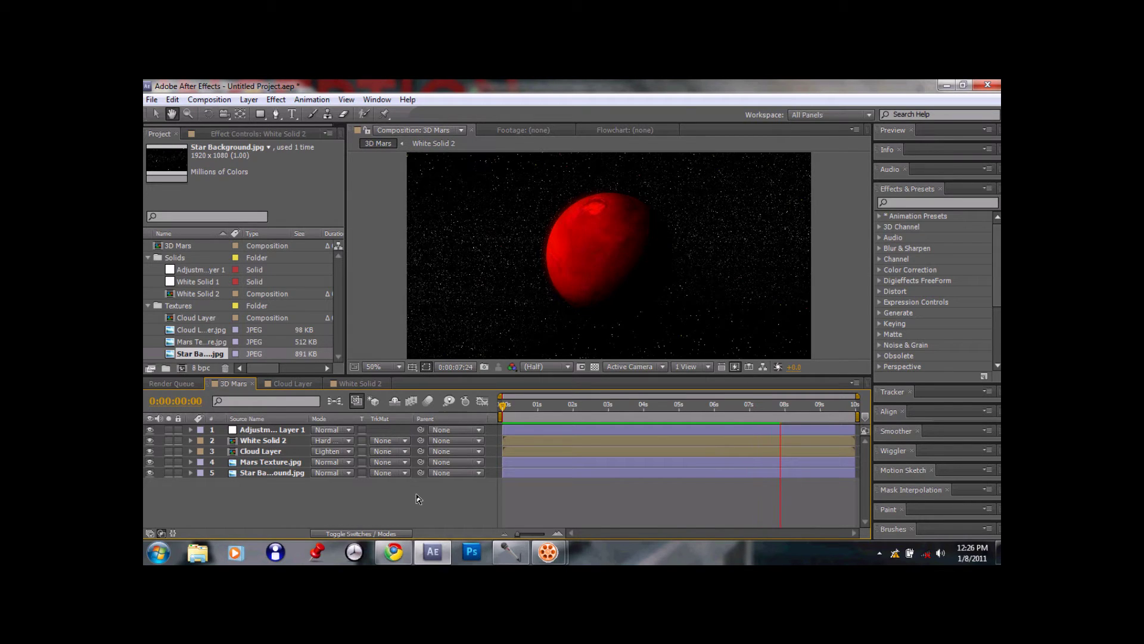
click(148, 306)
click(149, 258)
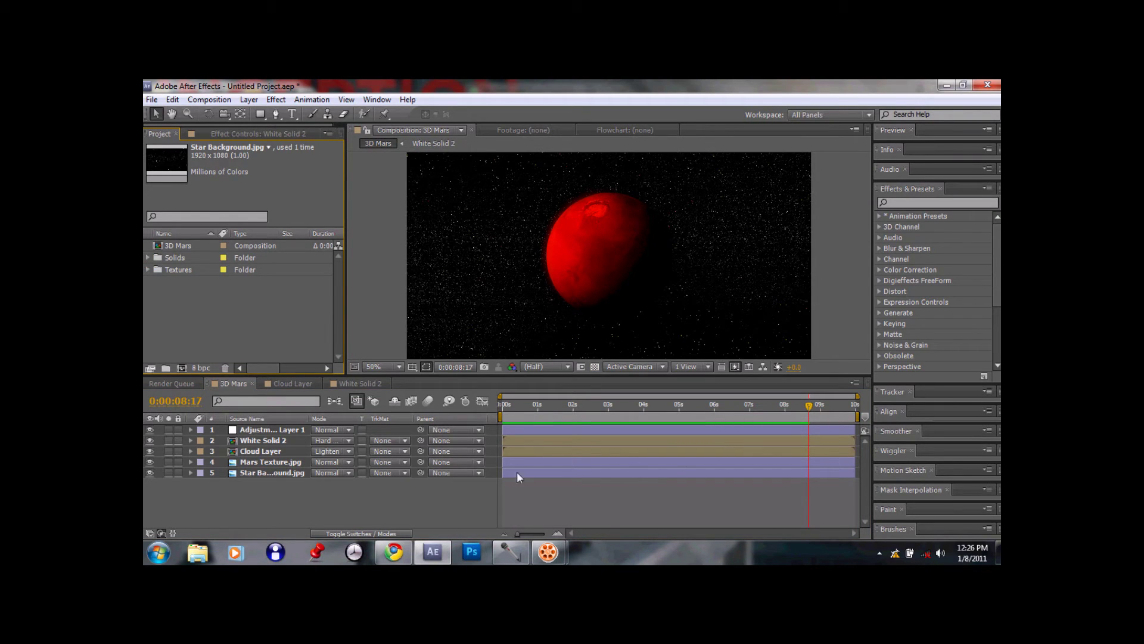
Scrub the timeline to check the rotation, then bring up the AutoScreenRecorder window
click(522, 415)
drag(524, 408, 456, 420)
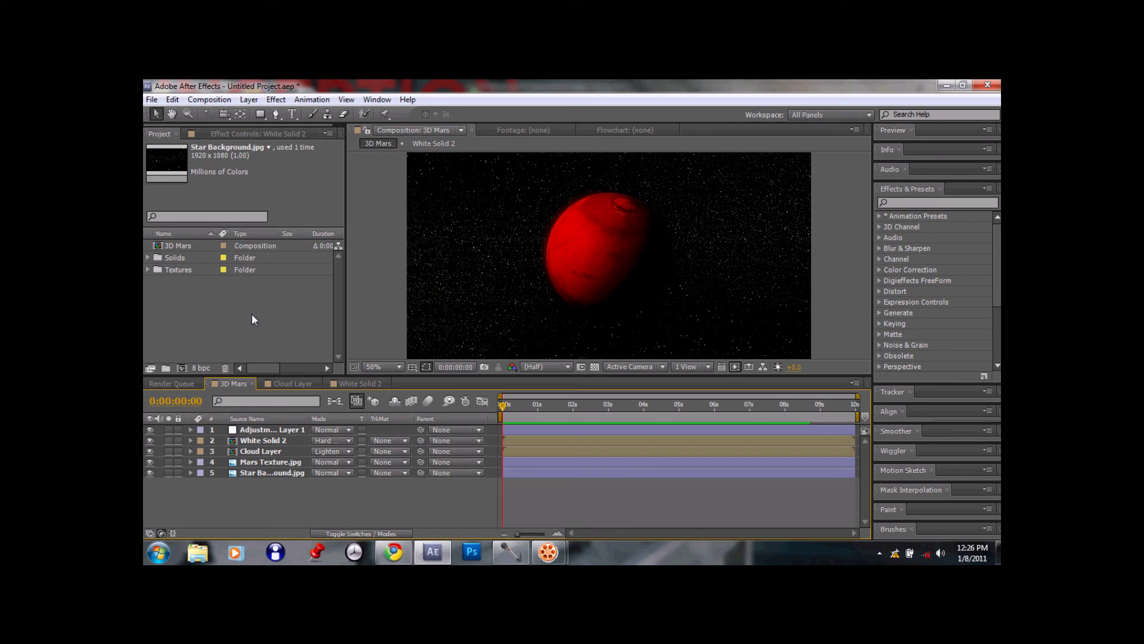
mouse_move(561, 553)
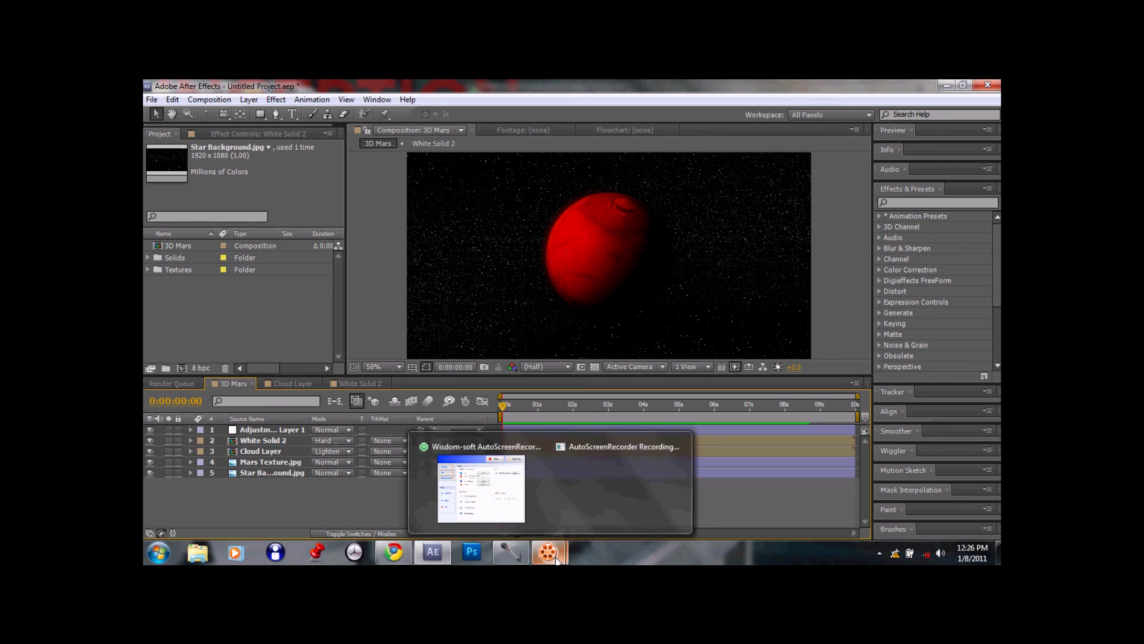
click(513, 486)
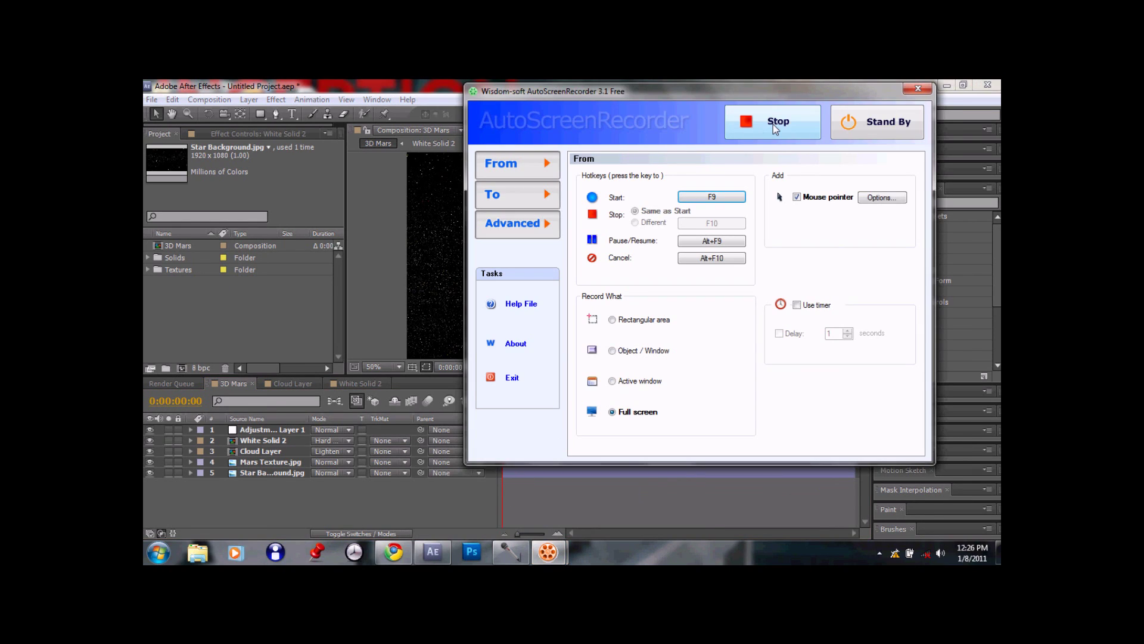